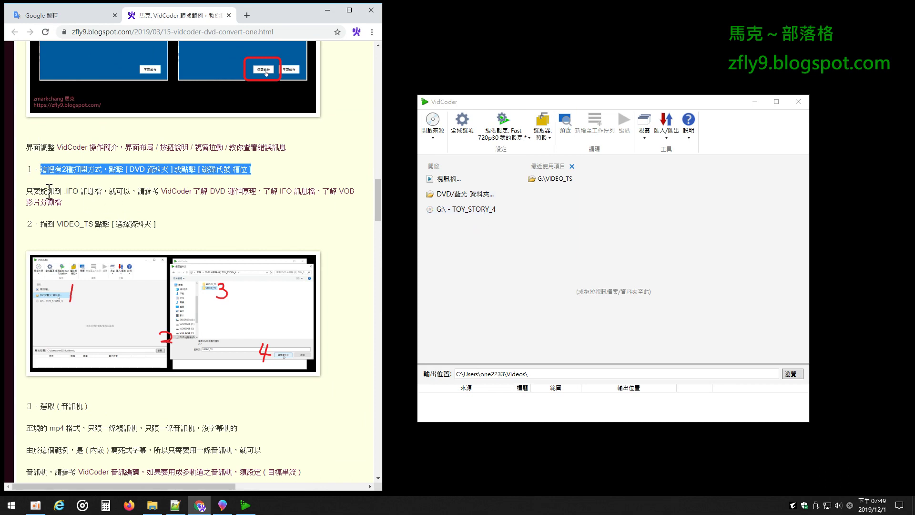
- Following the guide's folder instructions, open the VIDEO_TS folder on the TOY_STORY_4 DVD drive (G:) as the video source
left_click_drag(26, 191, 102, 191)
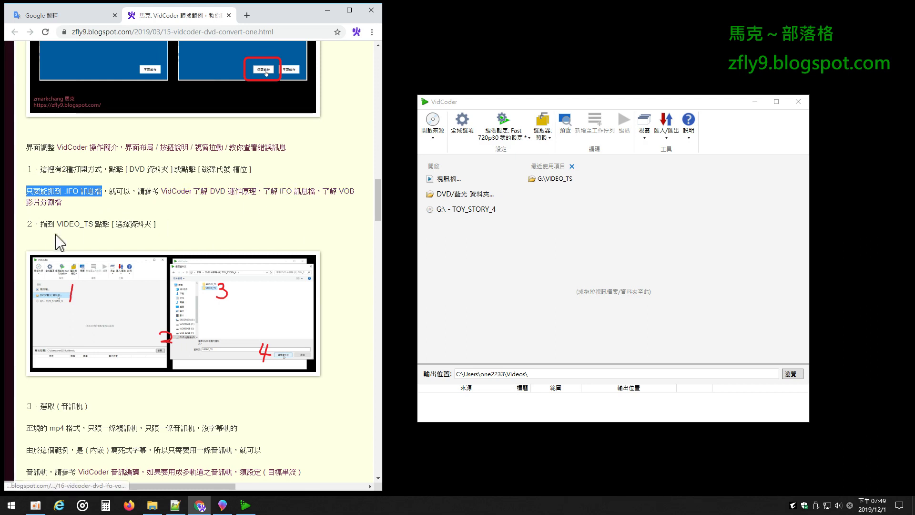
left_click_drag(41, 223, 178, 228)
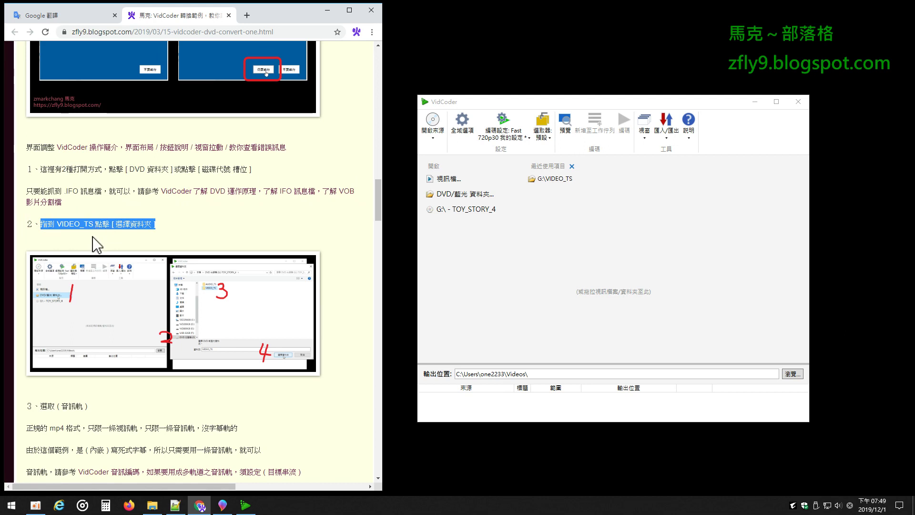
left_click_drag(101, 192, 27, 192)
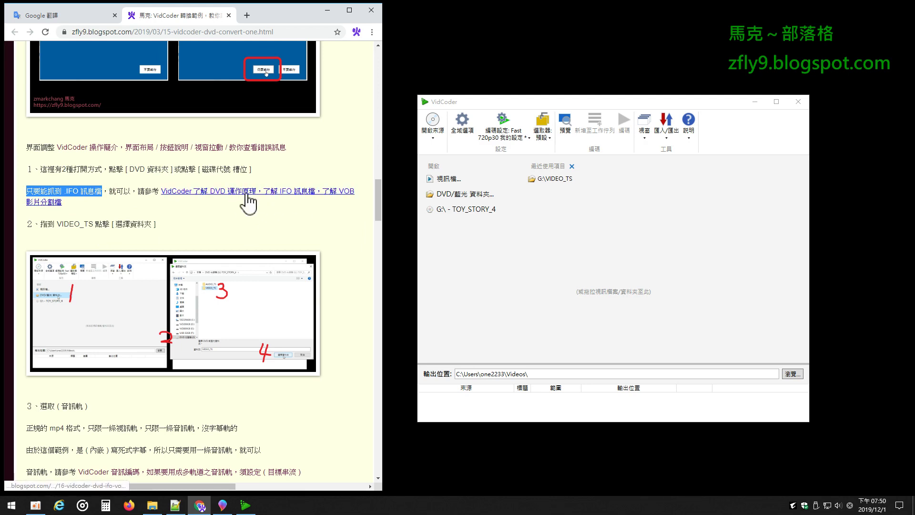
scroll(224, 205, "down", 4)
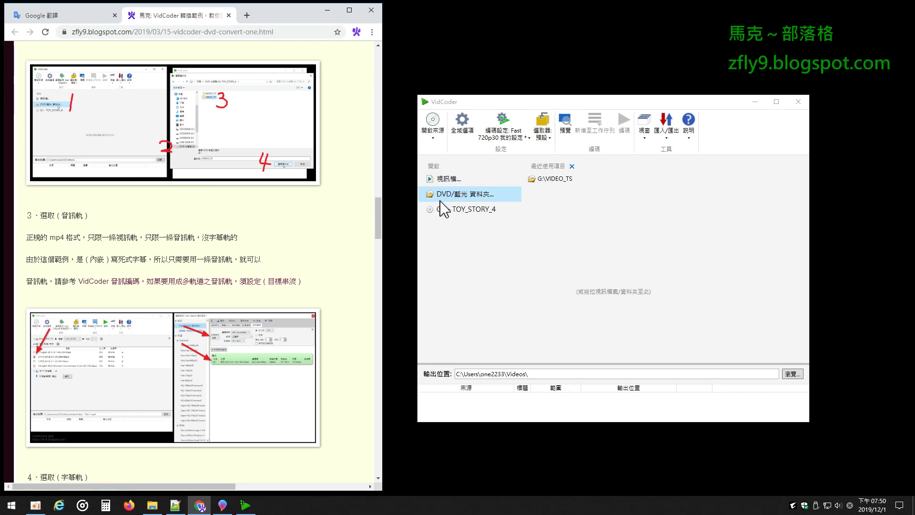
left_click(476, 196)
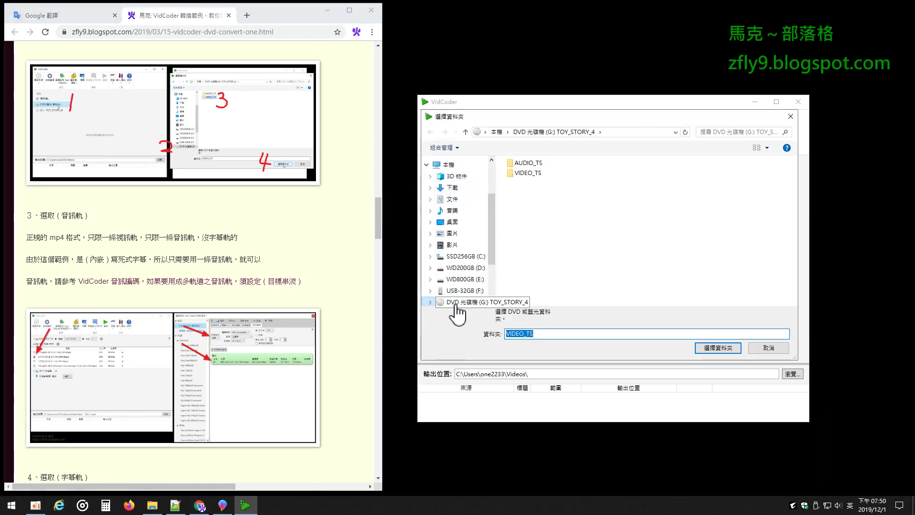
left_click(527, 173)
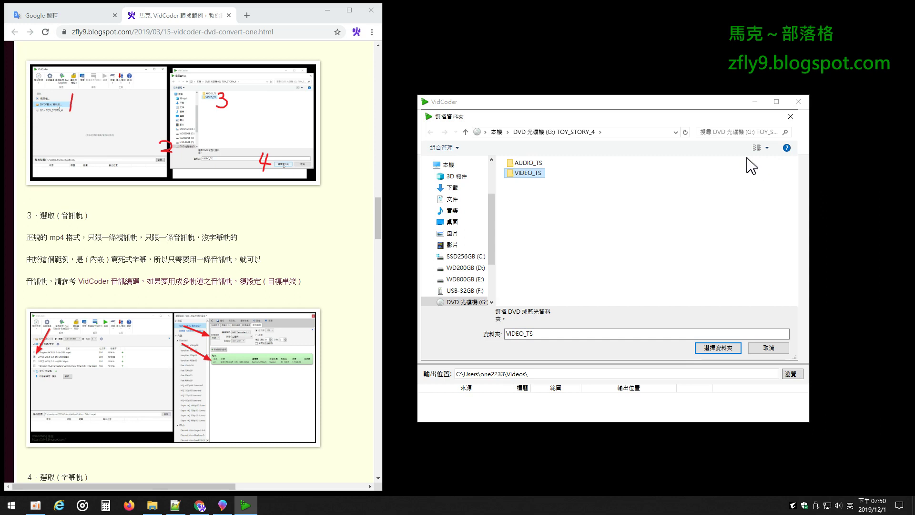
left_click(766, 149)
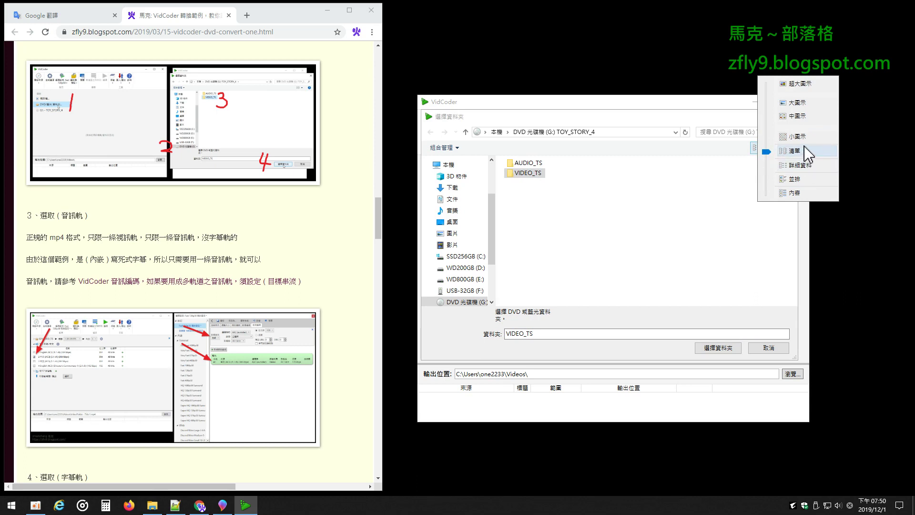
left_click(809, 152)
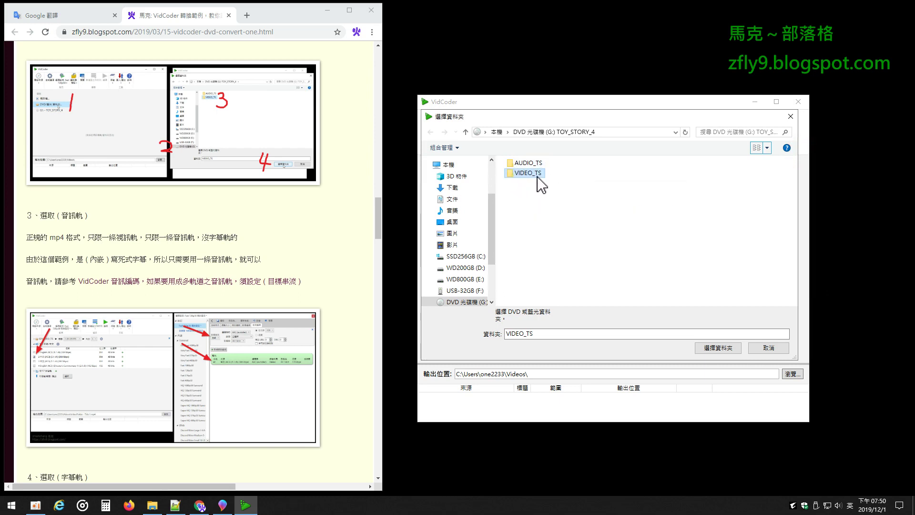
left_click(712, 347)
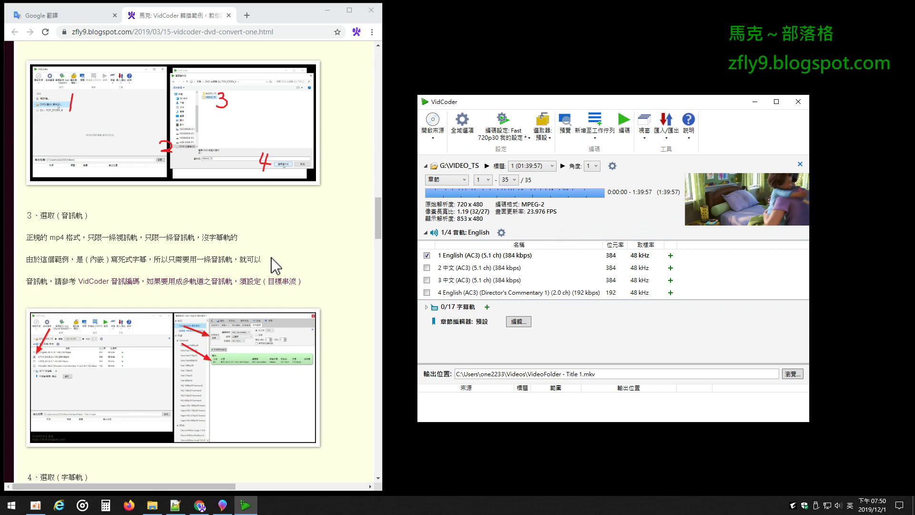
- Read the guide's section 3 on selecting the audio track and collapse the G:\VIDEO_TS source details
scroll(286, 253, "up", 3)
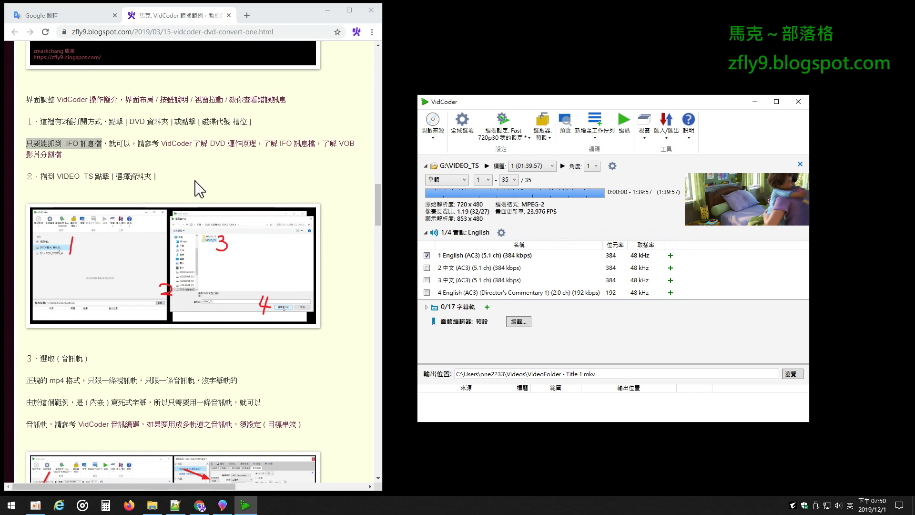
scroll(199, 189, "down", 4)
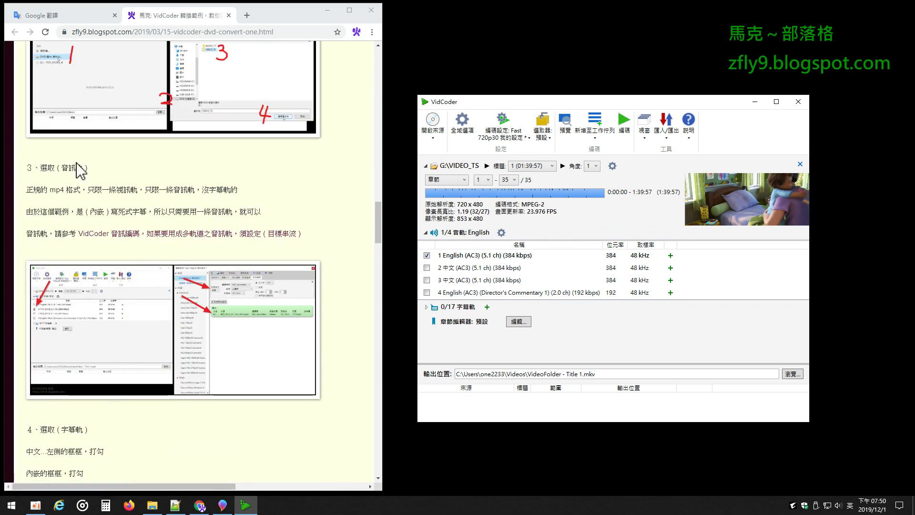
left_click_drag(27, 167, 357, 243)
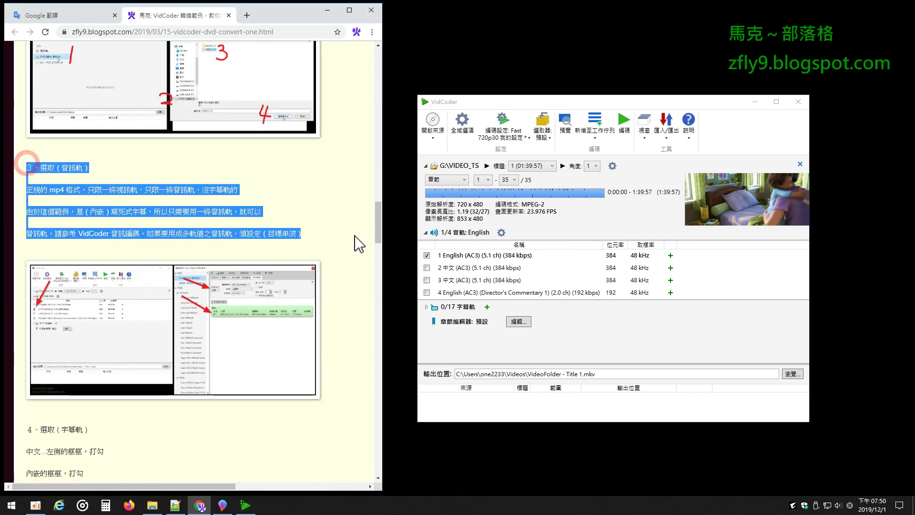
left_click(143, 186)
mouse_move(378, 226)
left_mouse_down()
mouse_move(374, 179)
mouse_move(374, 210)
left_mouse_up()
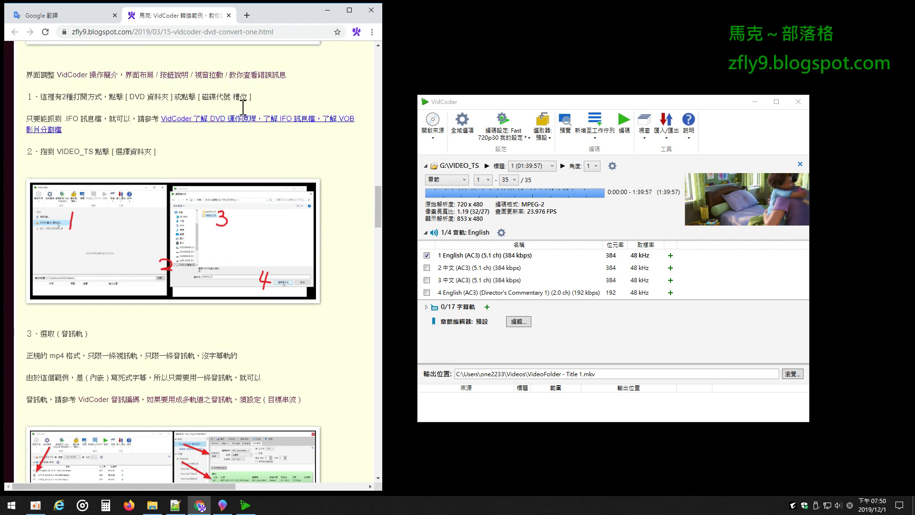
scroll(243, 106, "down", 4)
left_click(426, 169)
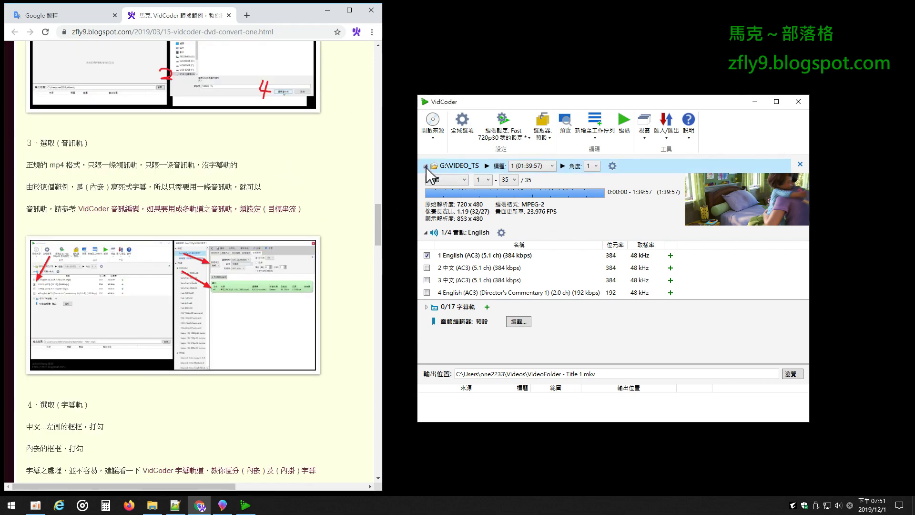
left_click(425, 167)
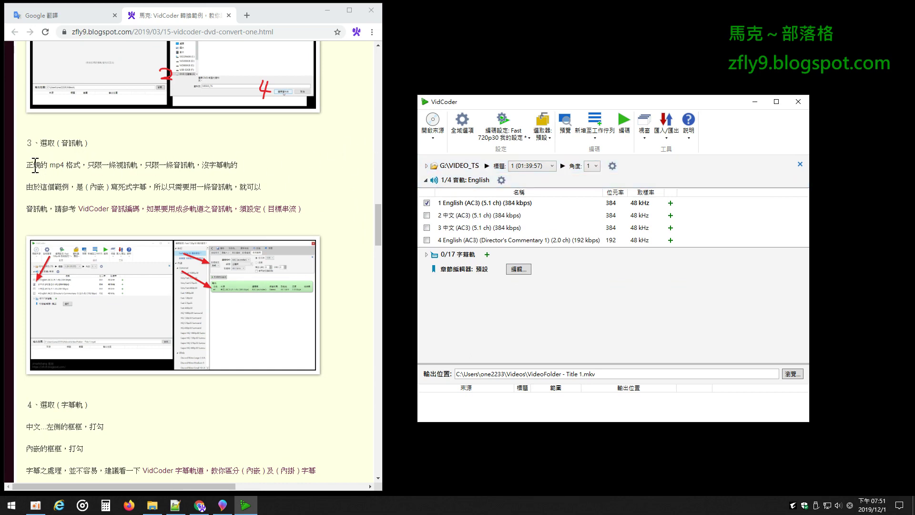
- Highlight the guide's notes on MP4 track limits and on using a single audio track with embedded subtitles
left_click_drag(31, 165, 243, 165)
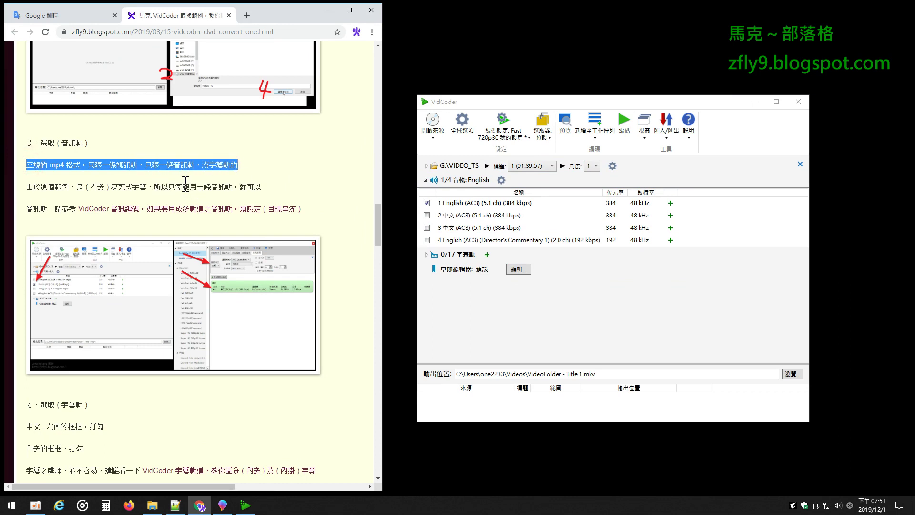
left_click_drag(26, 187, 274, 194)
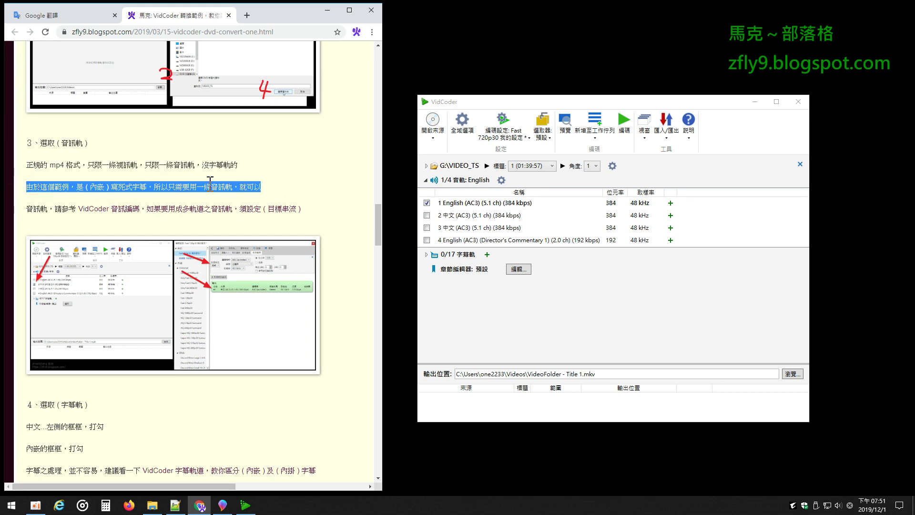
left_click_drag(89, 186, 100, 187)
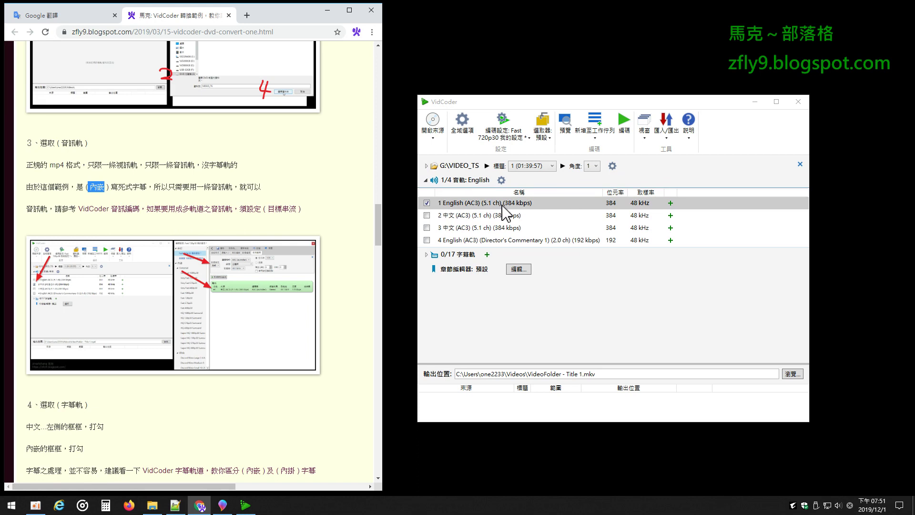
- Minimize the browser and try collapsing and expanding the audio track list
left_click(328, 9)
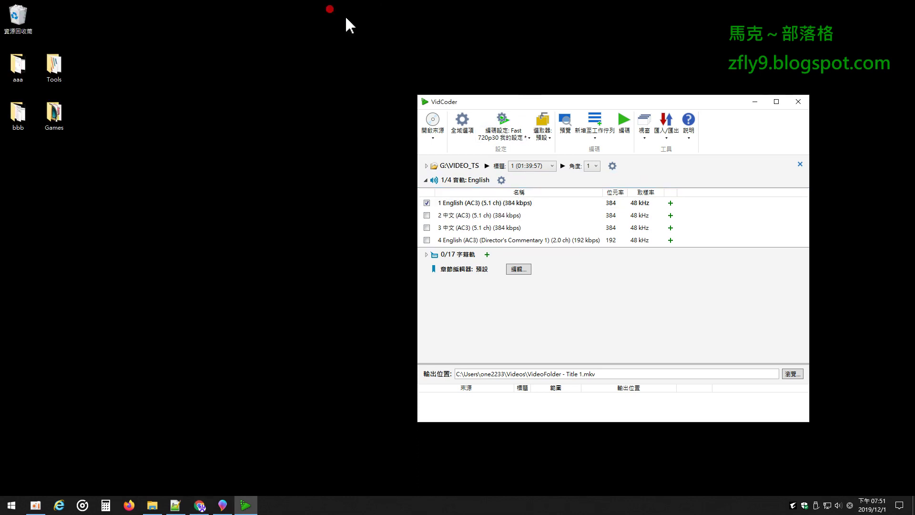
left_click_drag(530, 104, 589, 107)
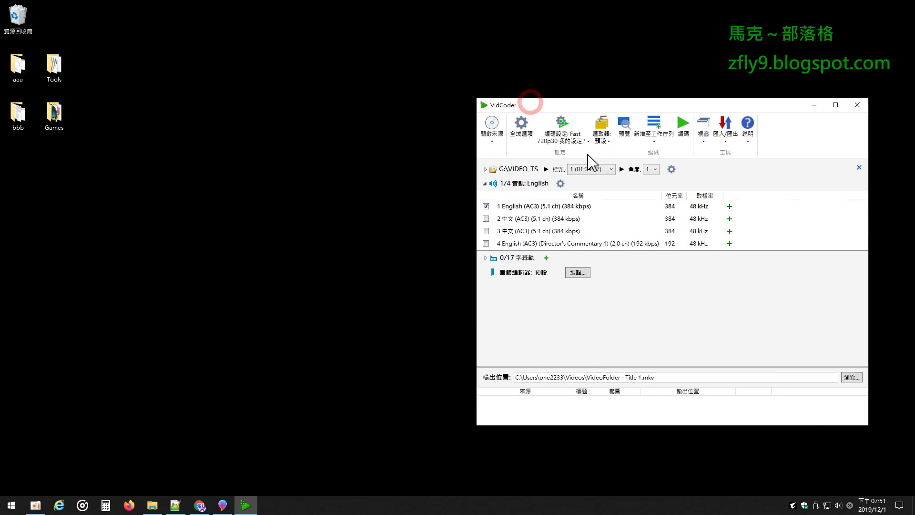
left_click(484, 183)
left_click(484, 183)
left_click(484, 184)
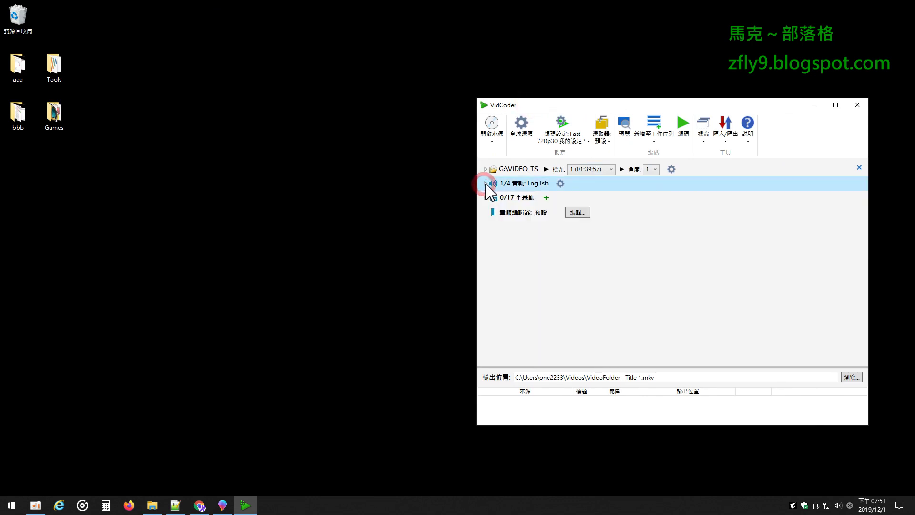
left_click(484, 184)
left_click(485, 183)
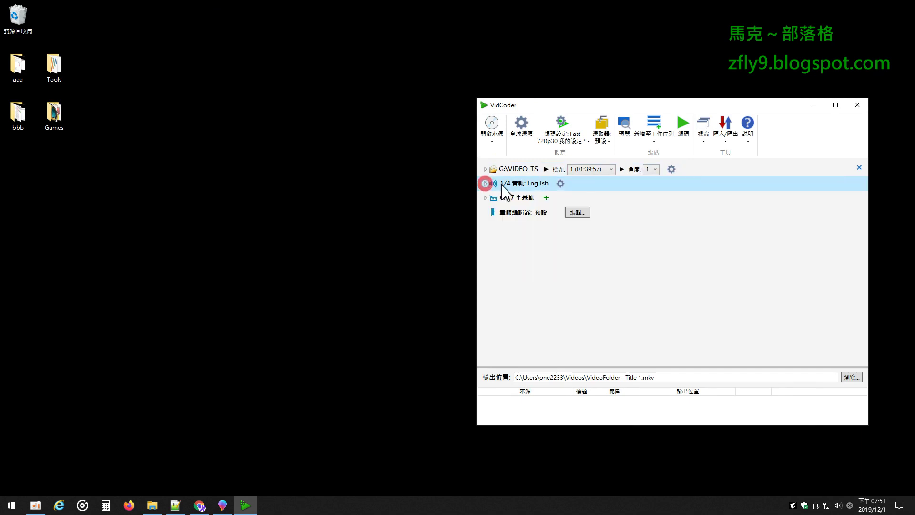
left_click(485, 182)
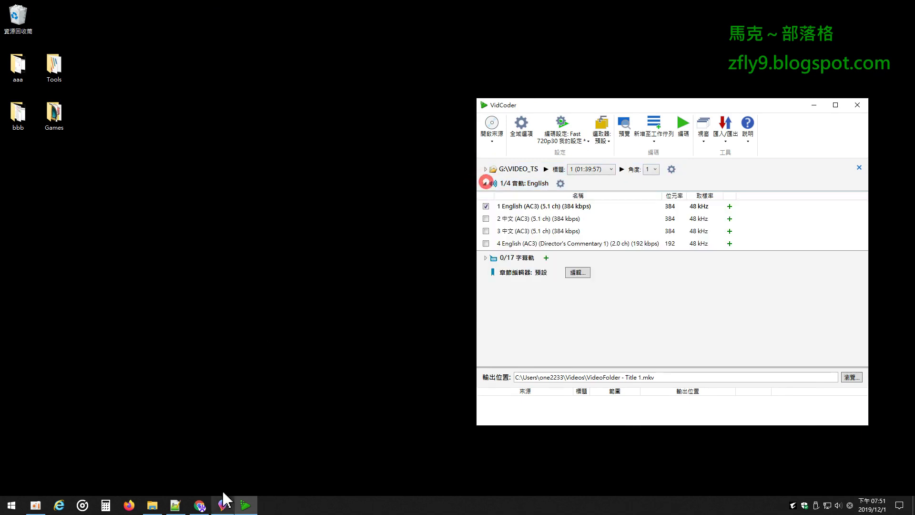
- Restore the guide beside the converter and select audio track 2 中文 (AC3) (5.1 ch) instead of the first English track
left_click(200, 505)
left_click_drag(644, 112, 573, 114)
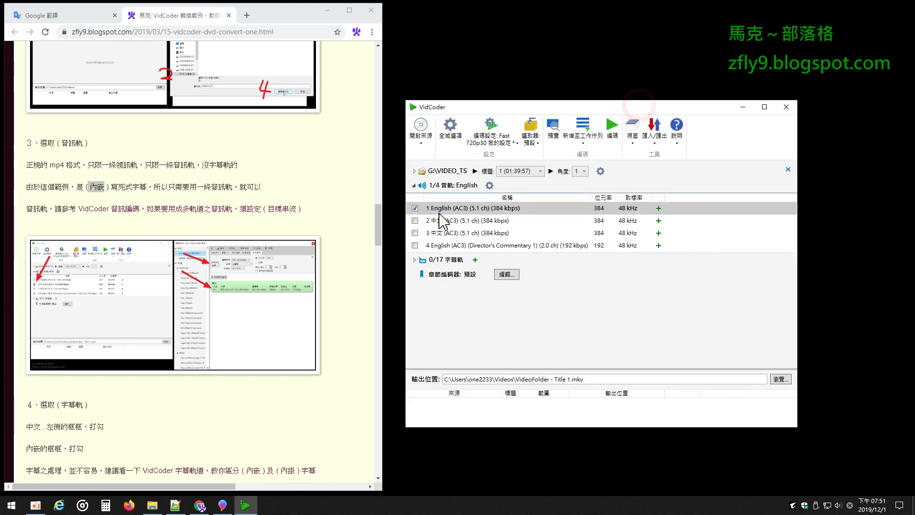
left_click(414, 208)
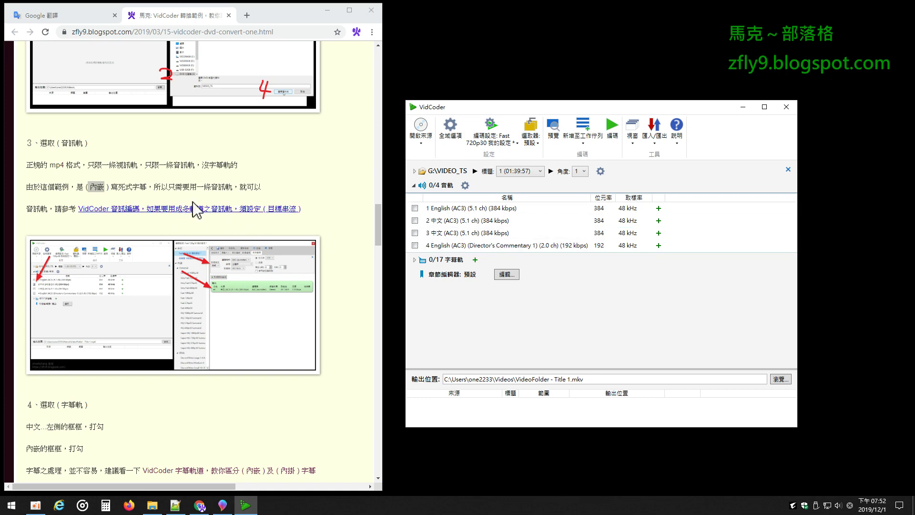
left_click(415, 221)
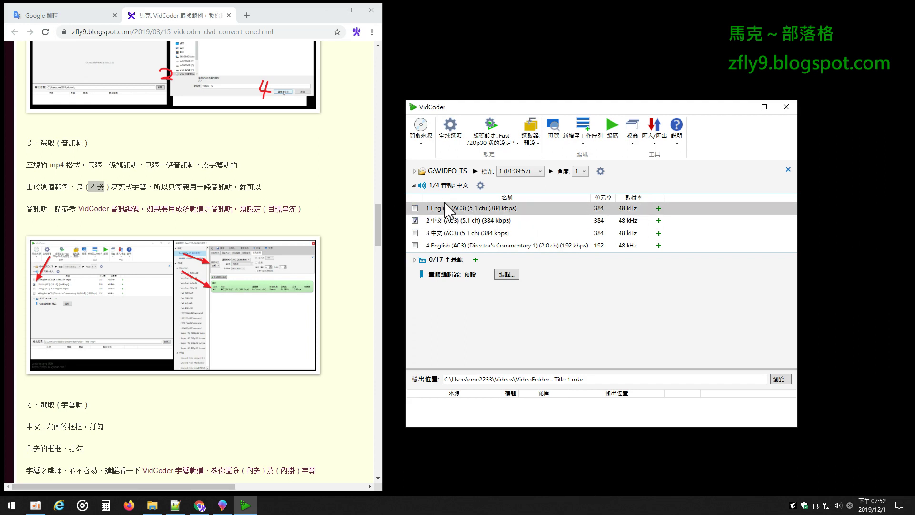
- Set the container format to MP4 in the encoding settings and show the audio encoding options
left_click_drag(526, 108, 189, 109)
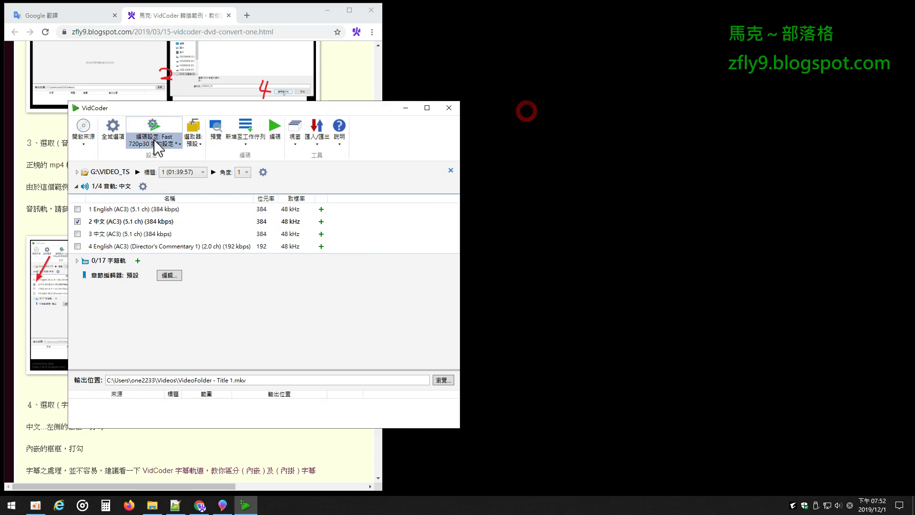
left_click(146, 123)
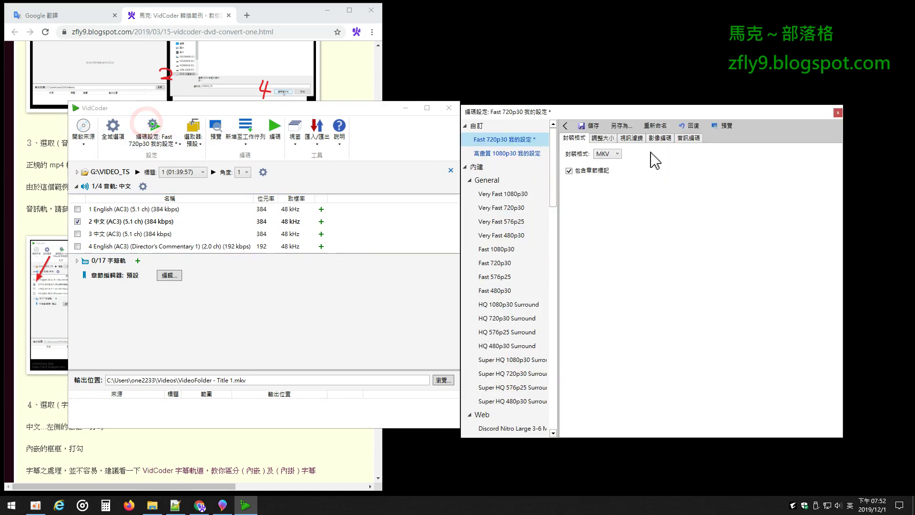
left_click(613, 153)
left_click(608, 164)
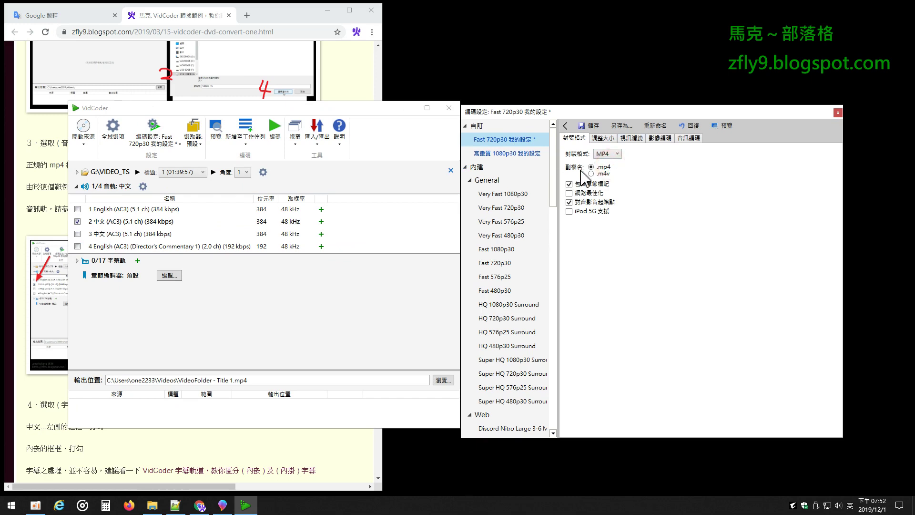
left_click_drag(610, 111, 621, 108)
left_click(708, 133)
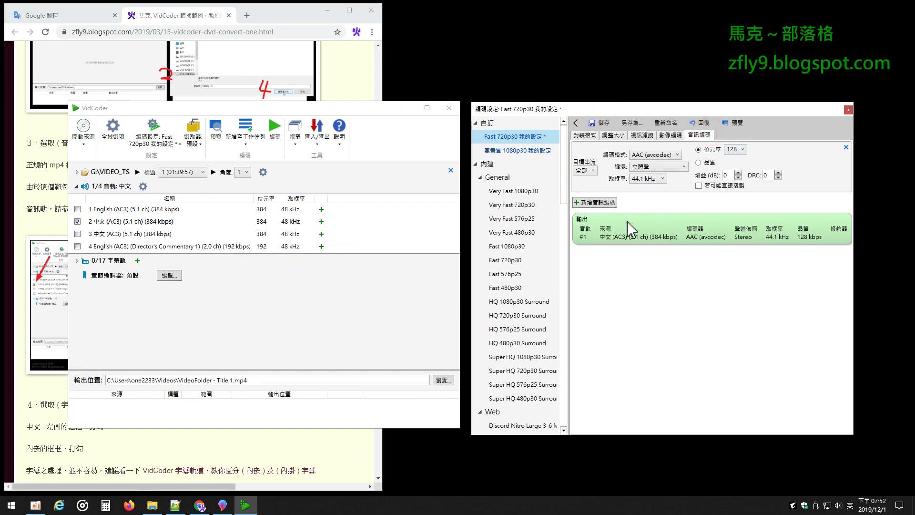
- Read the guide's section 4 on selecting the subtitle track and collapse the audio track list
left_click(341, 79)
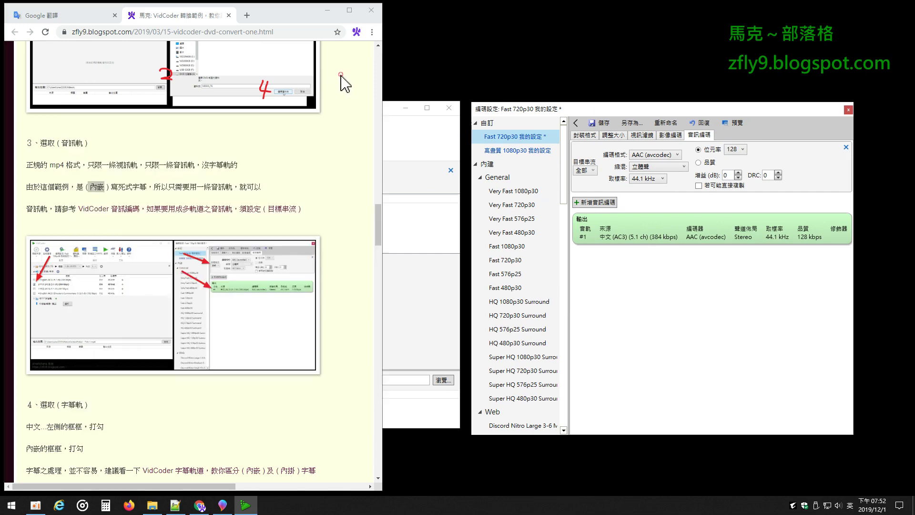
scroll(326, 125, "down", 4)
scroll(326, 125, "down", 3)
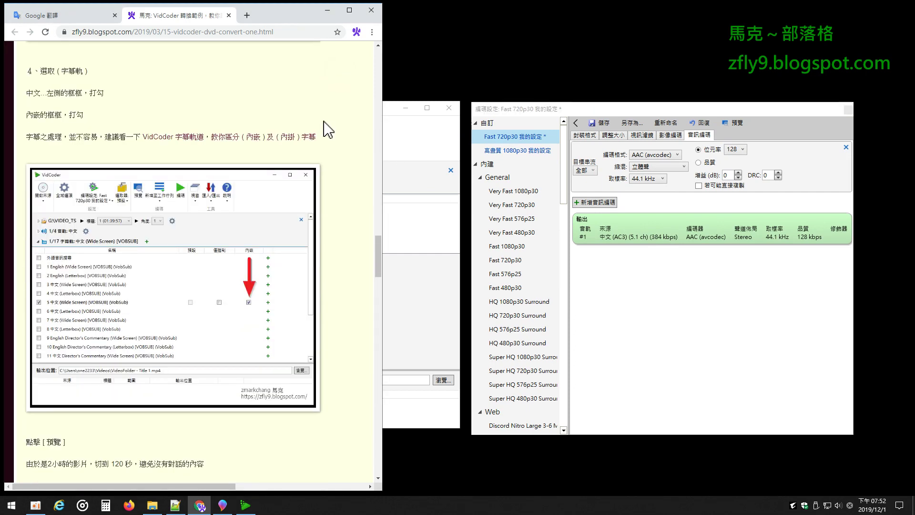
left_click(421, 137)
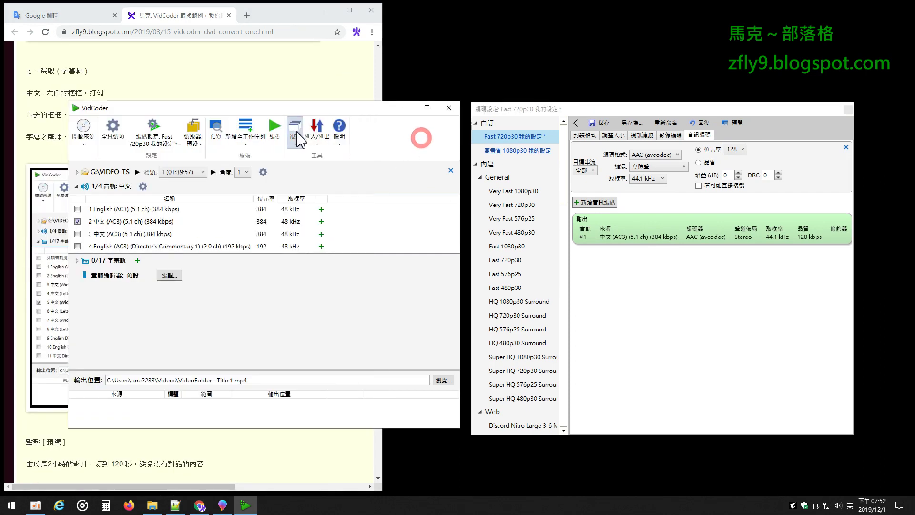
left_click(77, 188)
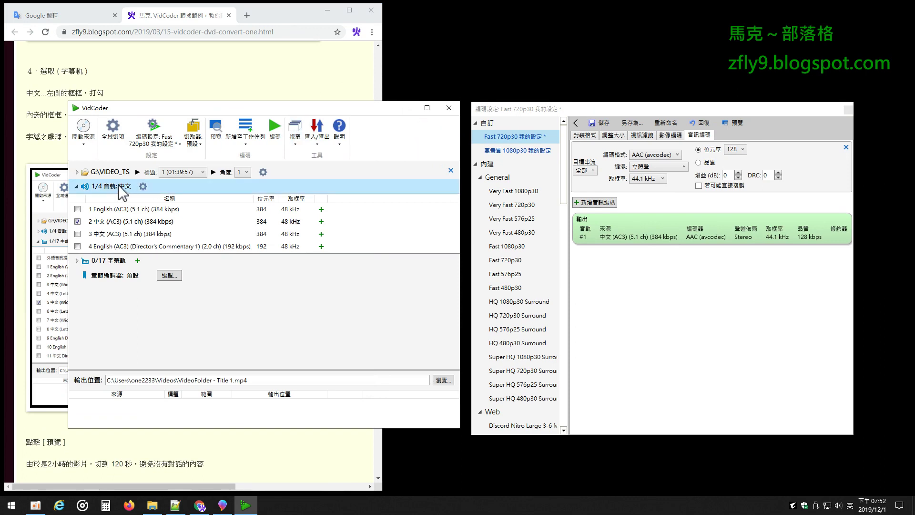
left_click(75, 186)
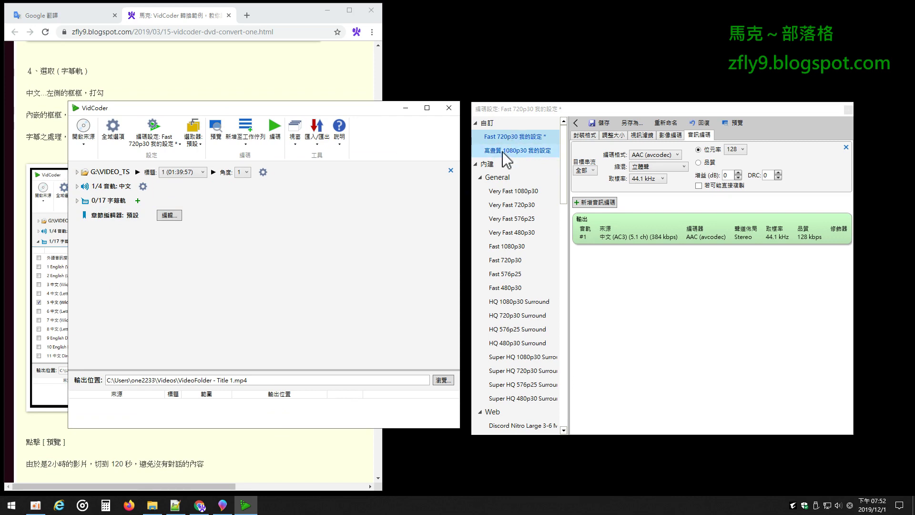
- Close the encoding settings, move the converter clear of the guide, and read the guide's section 5 on encoding settings
left_click(849, 110)
left_click_drag(333, 110, 683, 97)
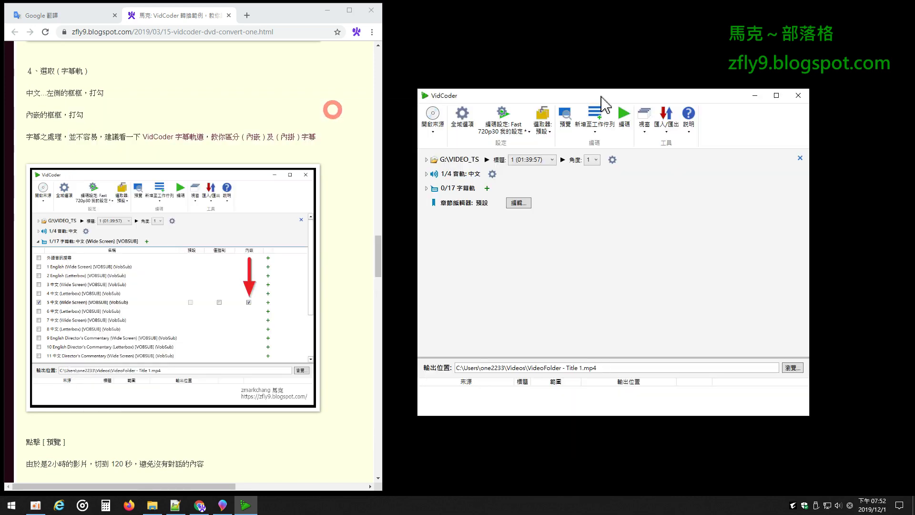
scroll(230, 179, "down", 12)
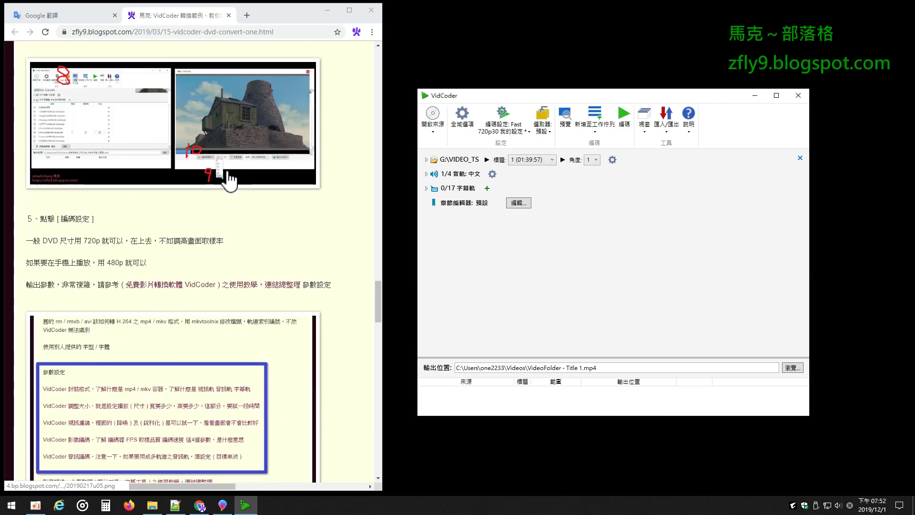
scroll(230, 177, "down", 2)
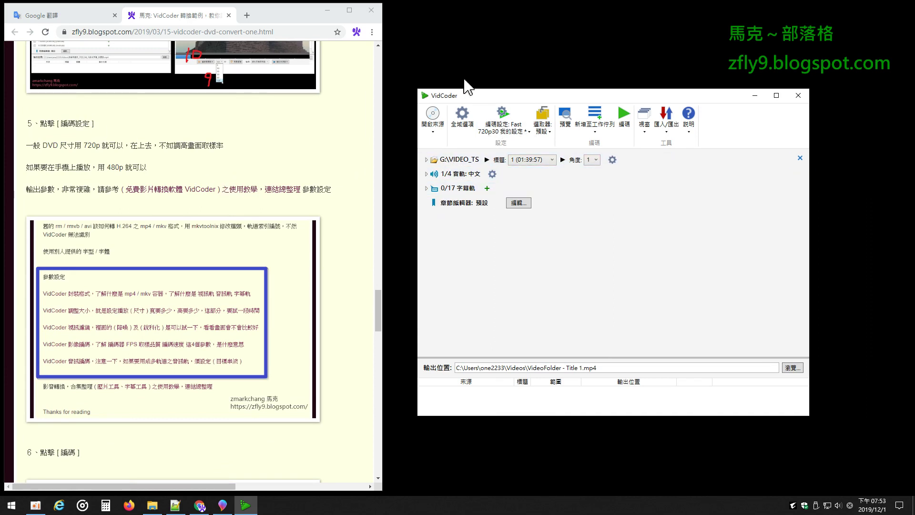
- Minimize the browser and reopen the encoding settings beside the repositioned converter window
left_click_drag(506, 100, 231, 90)
left_click(328, 10)
left_click_drag(300, 86, 248, 103)
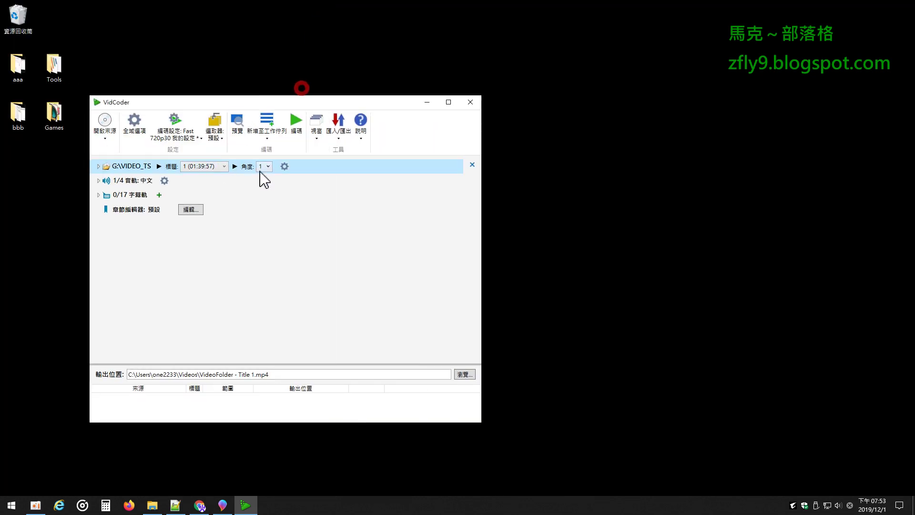
left_click(177, 120)
mouse_move(371, 106)
left_mouse_down()
mouse_move(341, 118)
mouse_move(364, 114)
left_mouse_up()
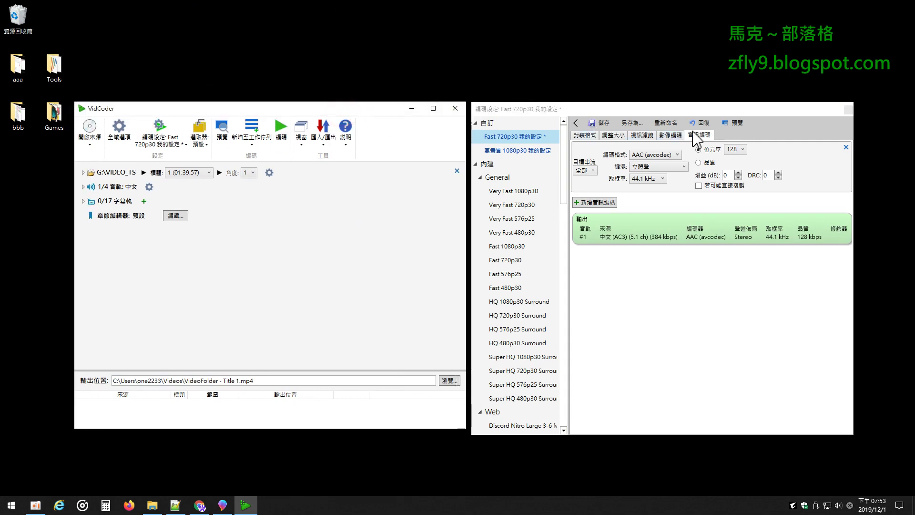
- Save the modified Fast 720p30 我的設定 preset, and delete both it and the custom 高畫質 1080p30 我的設定 preset
left_click(603, 122)
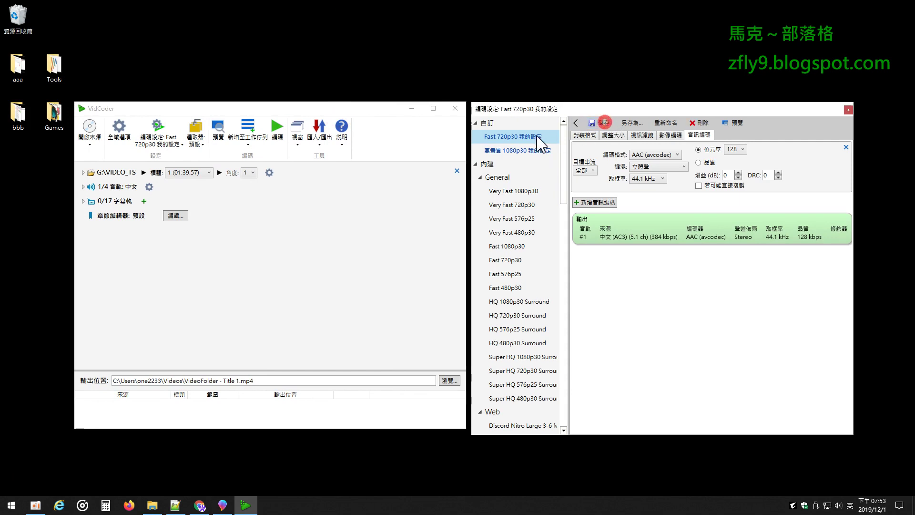
left_click(699, 122)
left_click(433, 283)
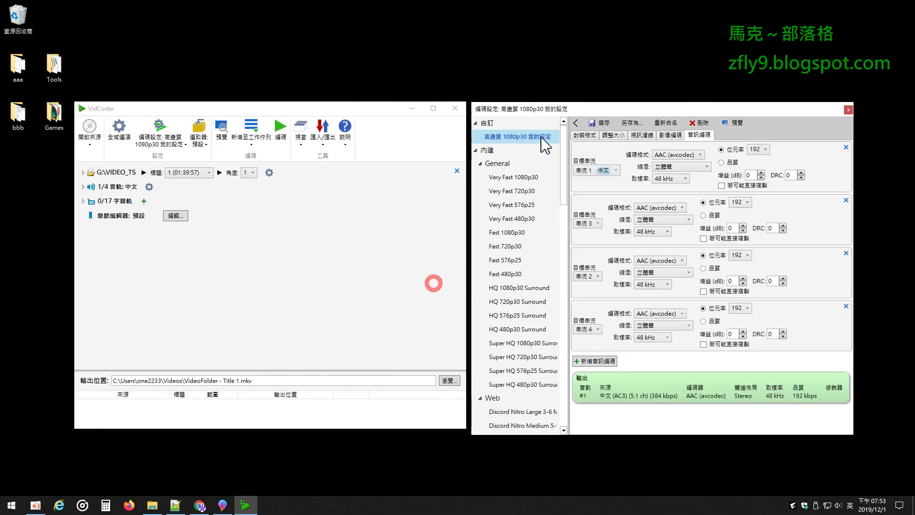
left_click(699, 122)
left_click(437, 283)
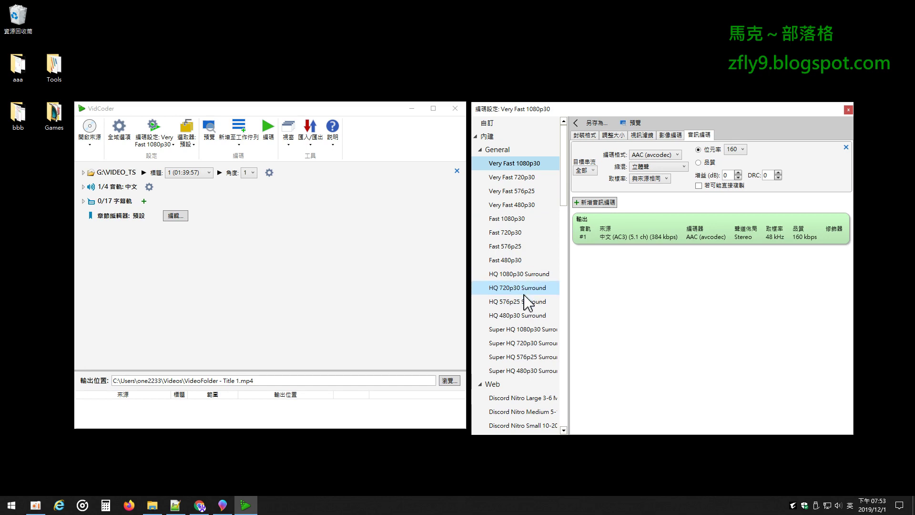
- Save the built-in HQ 720p30 Surround preset as a custom preset named 高畫質 720p30 我的設定
scroll(529, 300, "down", 3)
scroll(530, 284, "up", 3)
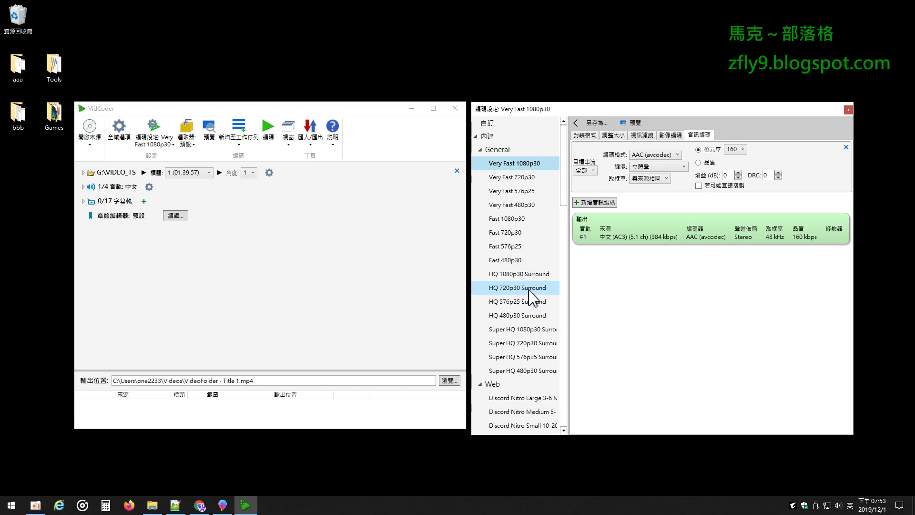
left_click(529, 288)
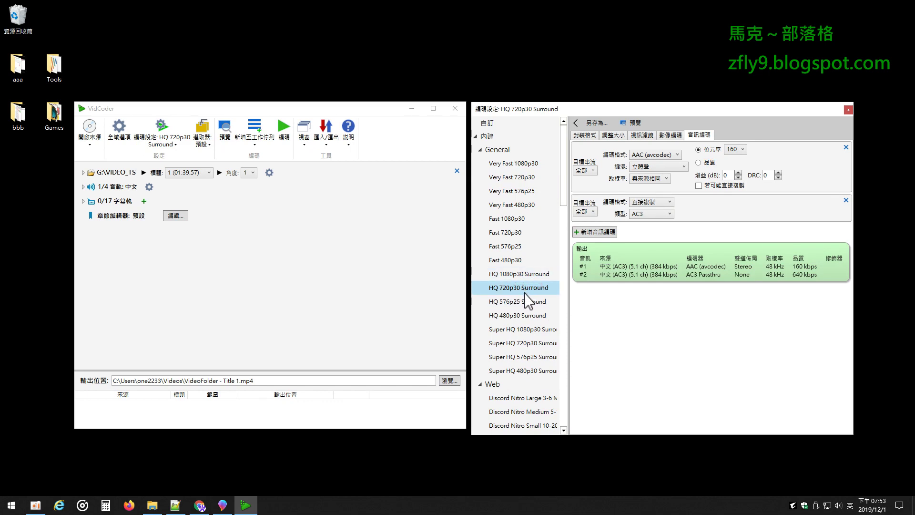
left_click(595, 123)
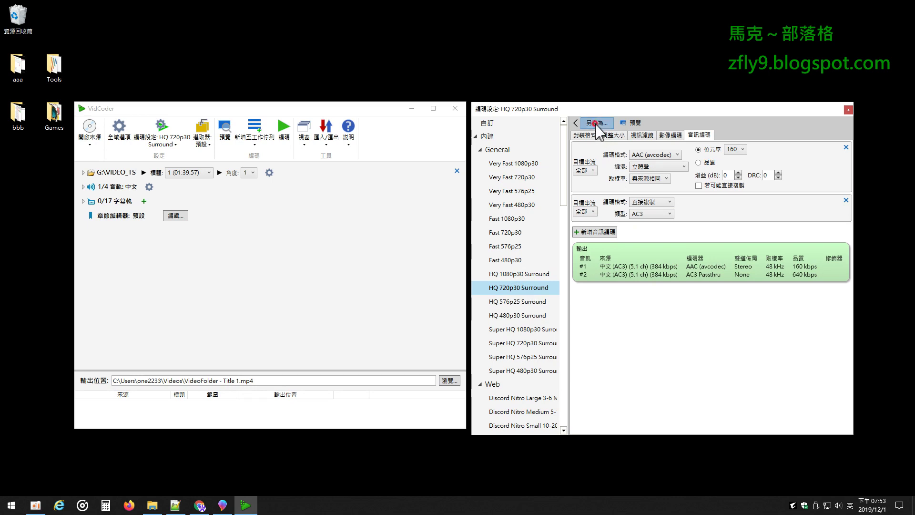
left_click(645, 275)
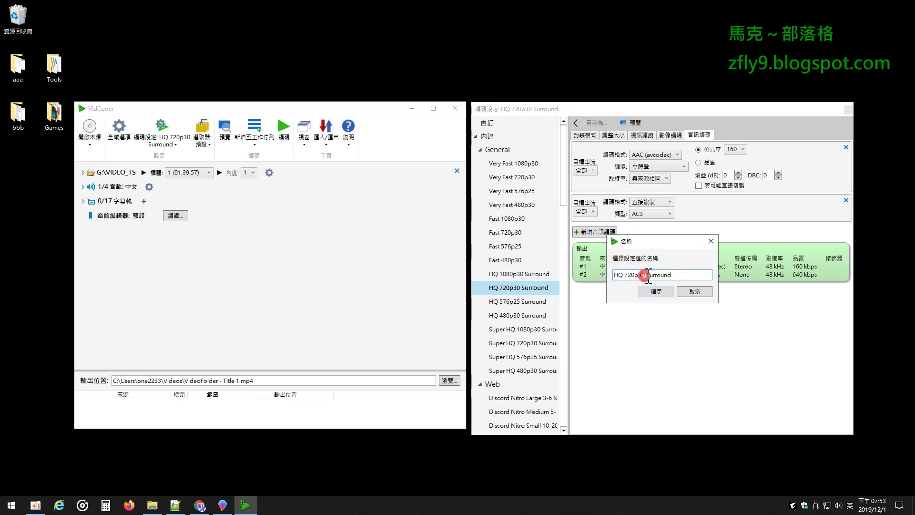
left_click_drag(649, 279, 707, 279)
key("Delete")
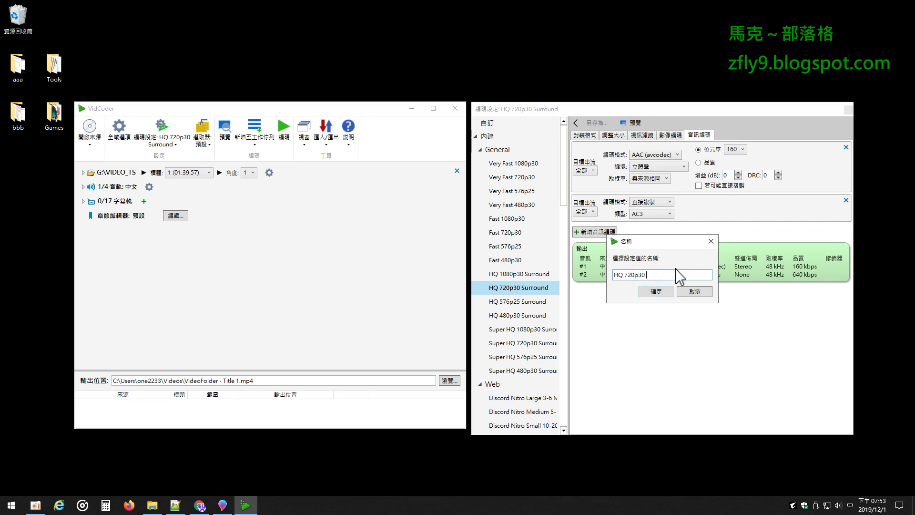
type("我的設定")
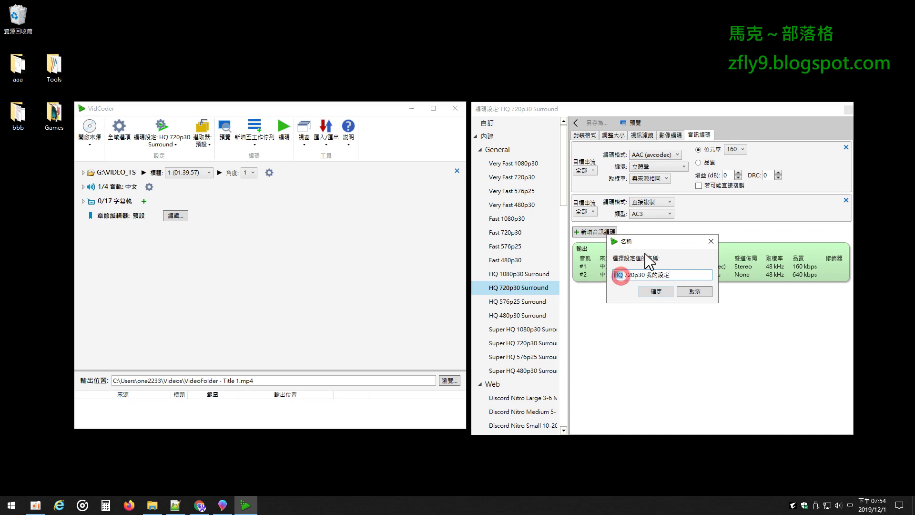
type("高")
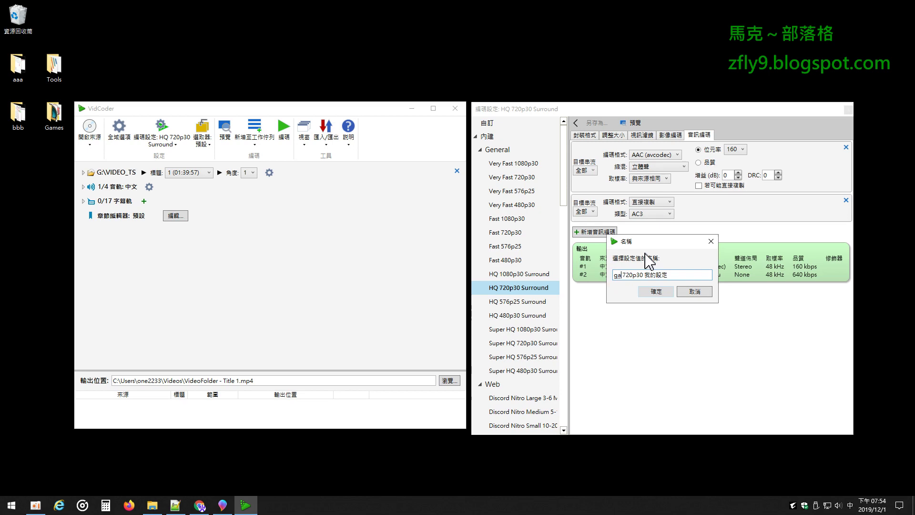
type("畫質")
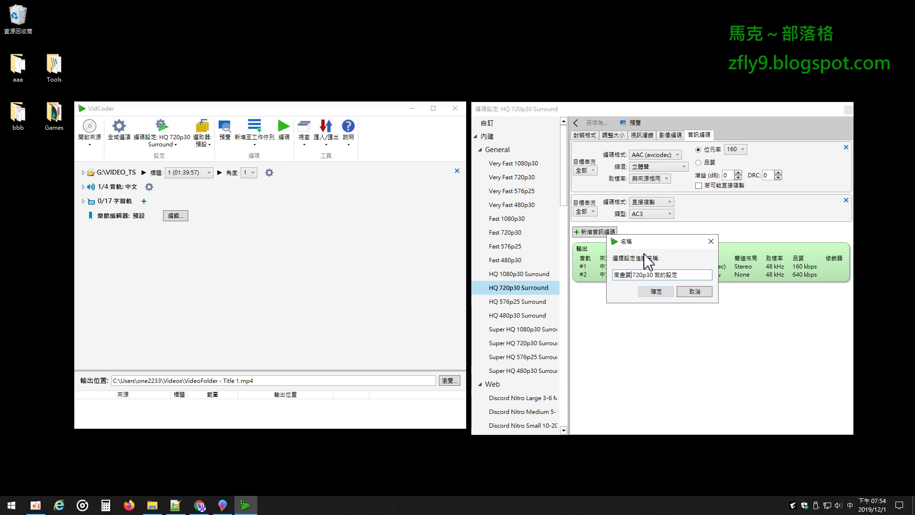
left_click(656, 293)
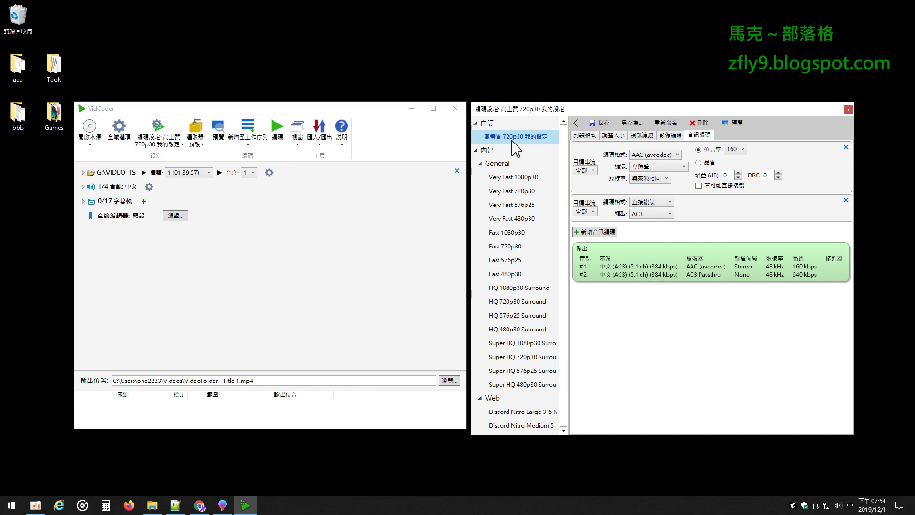
- Set the custom preset's scaling mode to 縮放至目標大小 and save the preset
left_click(622, 138)
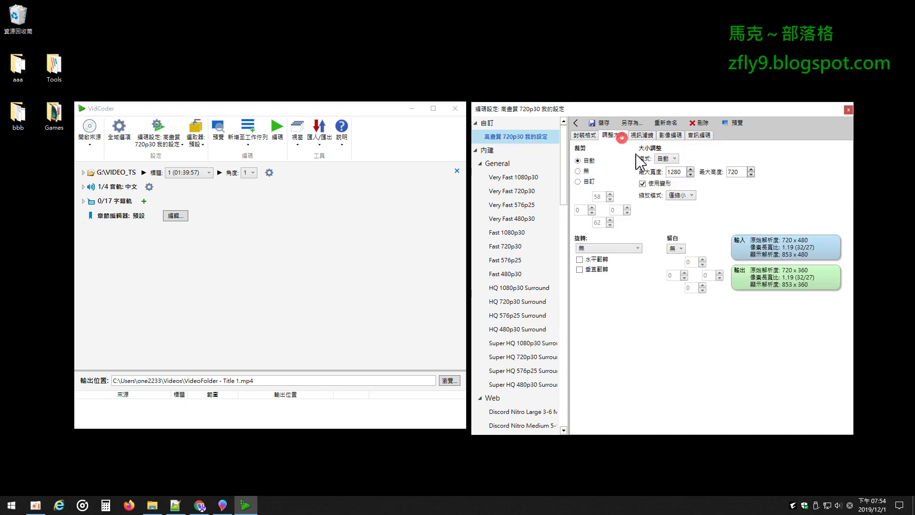
left_click(693, 195)
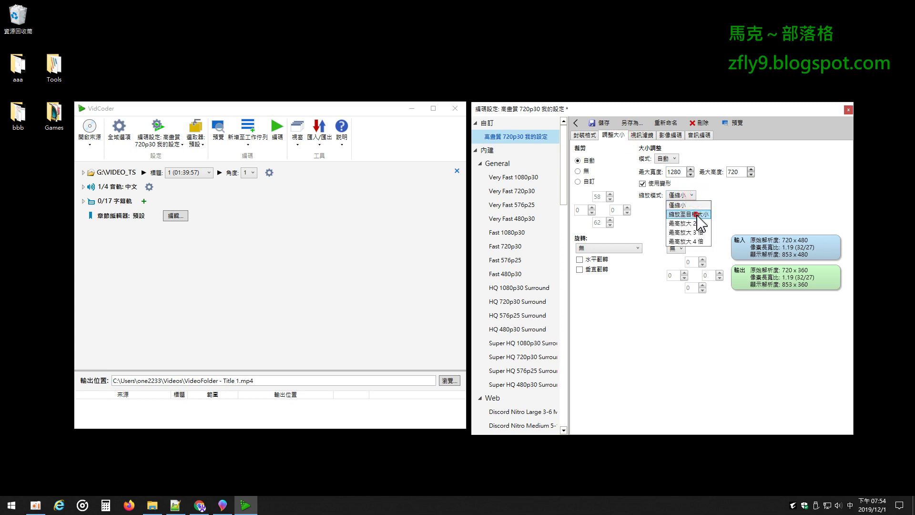
left_click(696, 215)
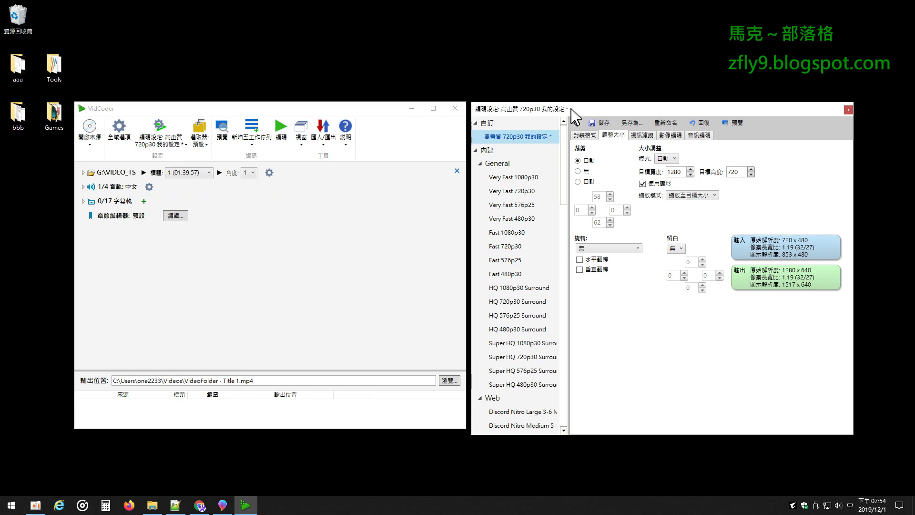
left_click(603, 123)
- Review the custom preset's container format and sizing settings, cancelling the save-as prompt
left_click(585, 135)
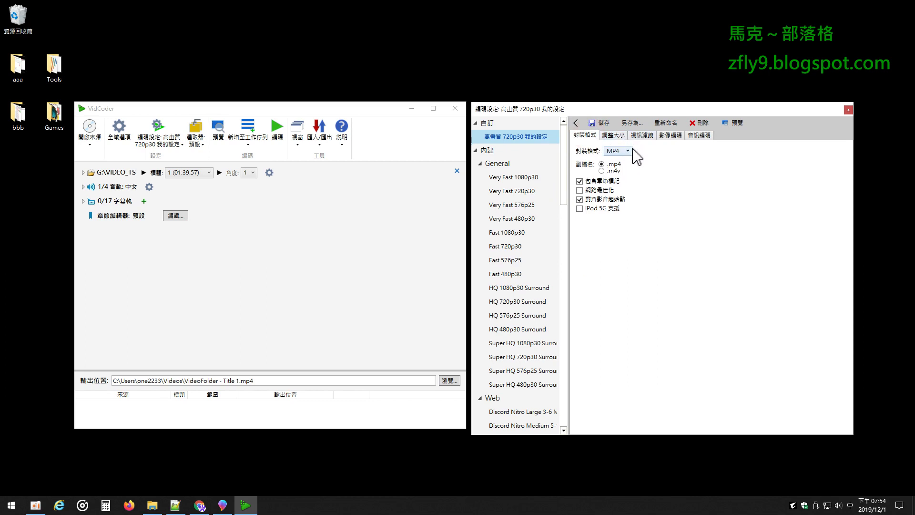
left_click(620, 123)
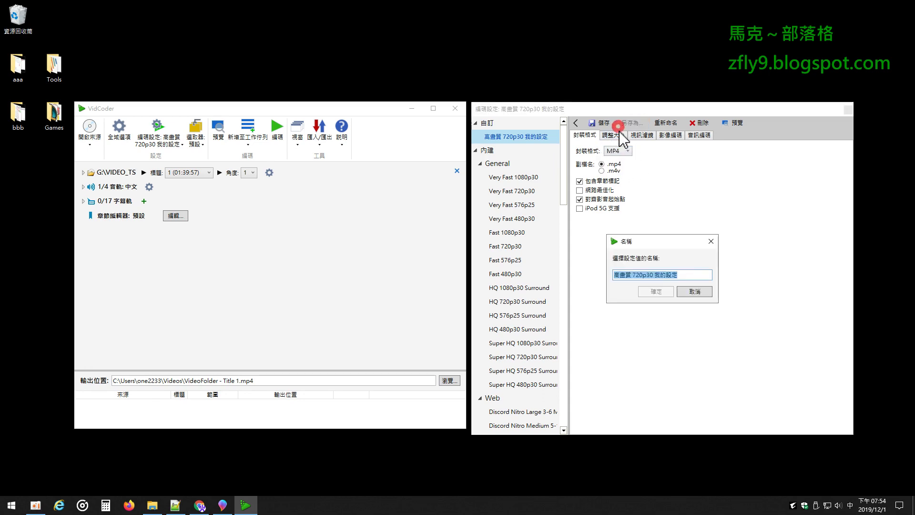
left_click(695, 292)
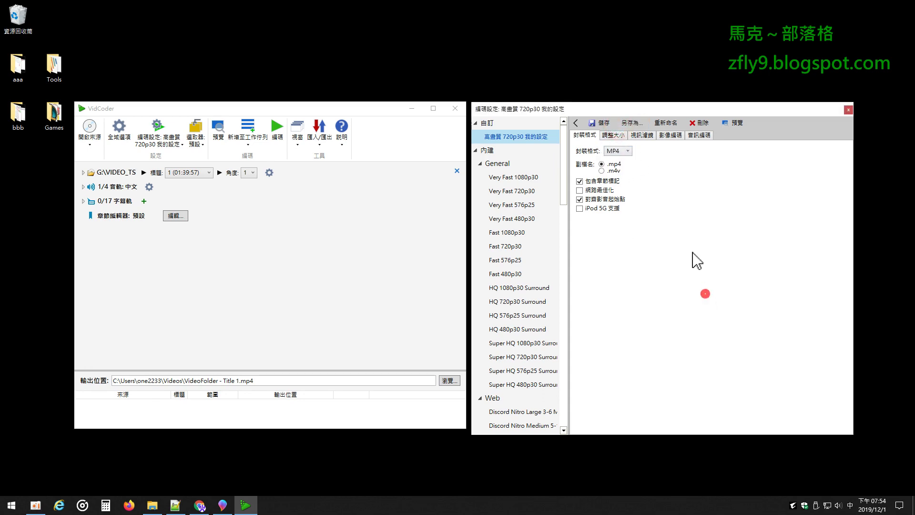
left_click(612, 135)
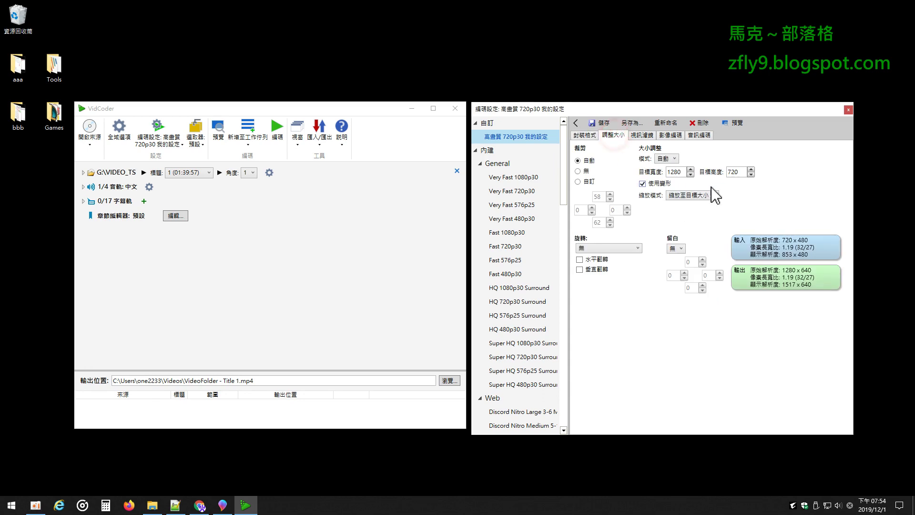
left_click(594, 134)
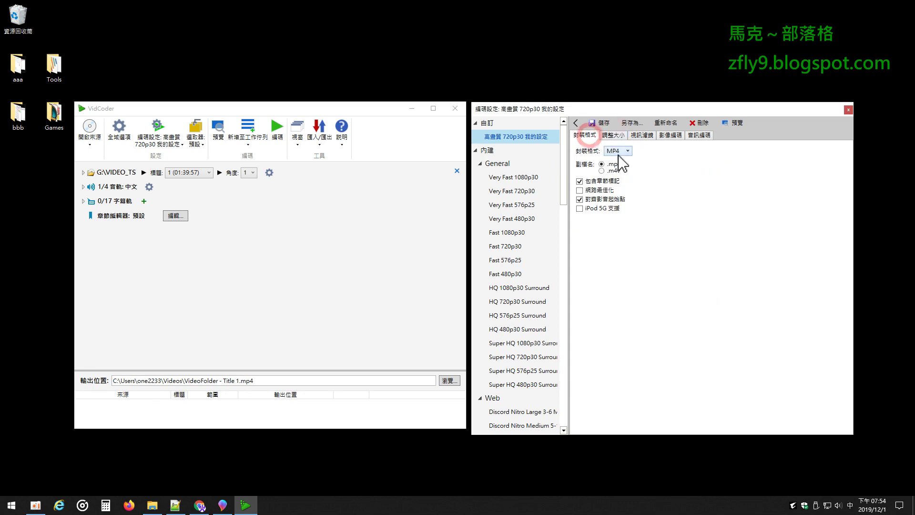
- Remove the second audio encoding (AC3 直接複製) and set the AAC encoding's sample rate to 44.1 kHz
left_click(704, 135)
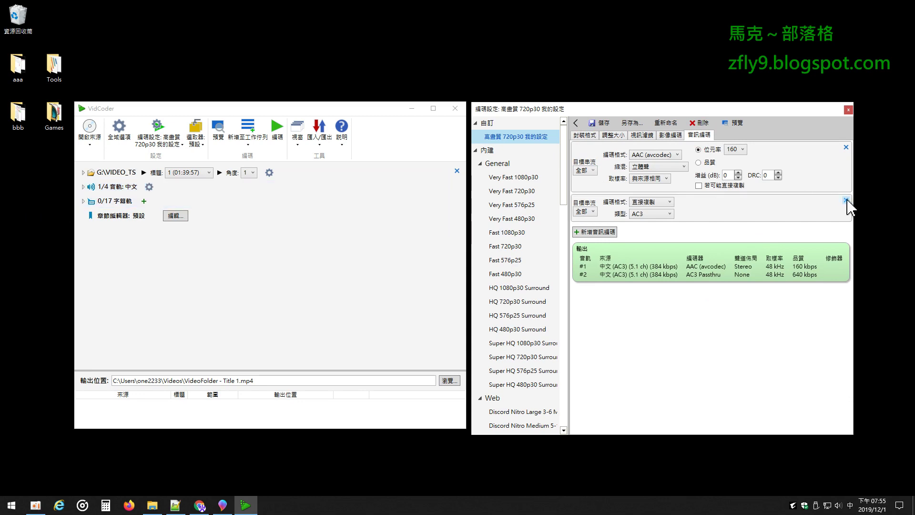
left_click(846, 200)
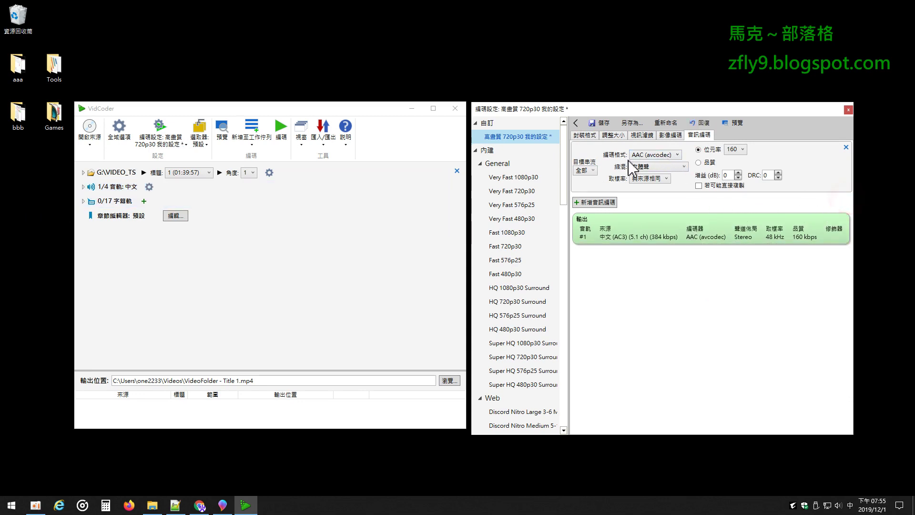
left_click(664, 178)
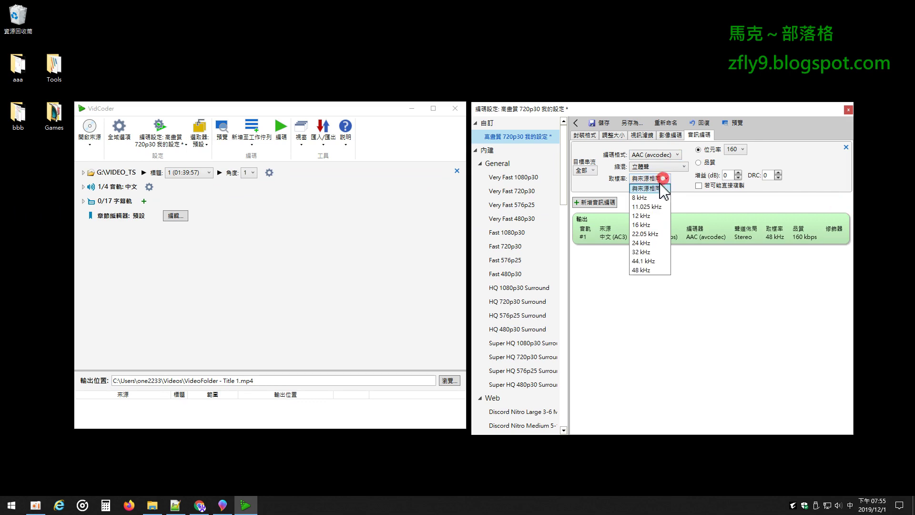
left_click(657, 261)
- Compare the available AAC bitrates with the source audio tracks' bitrates and save the custom preset
left_click(743, 149)
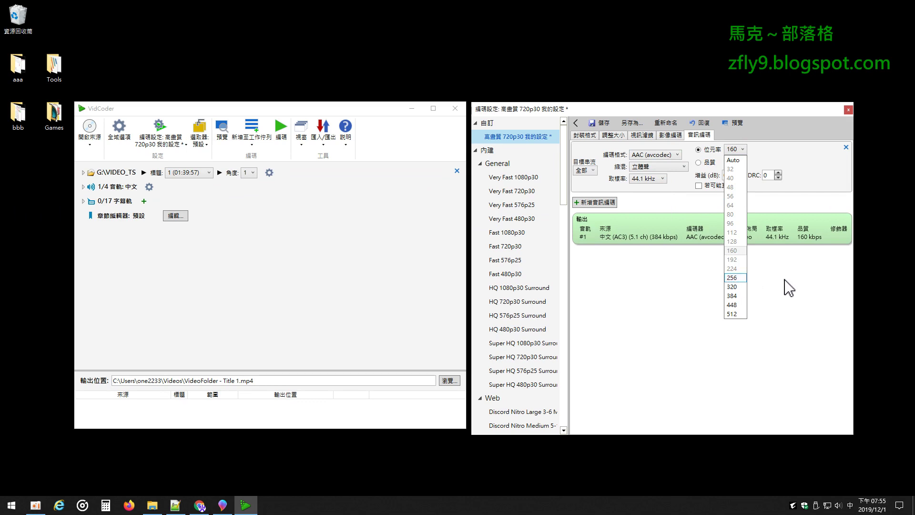
left_click(806, 283)
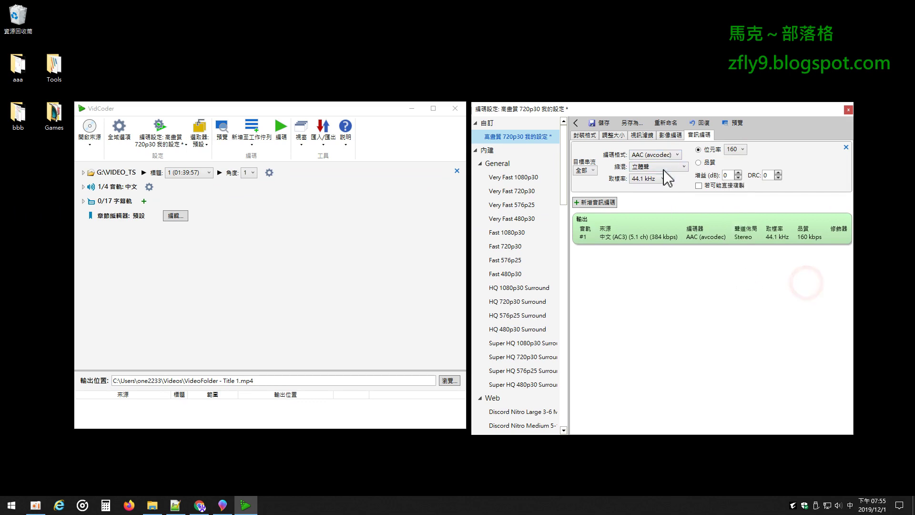
left_click(83, 187)
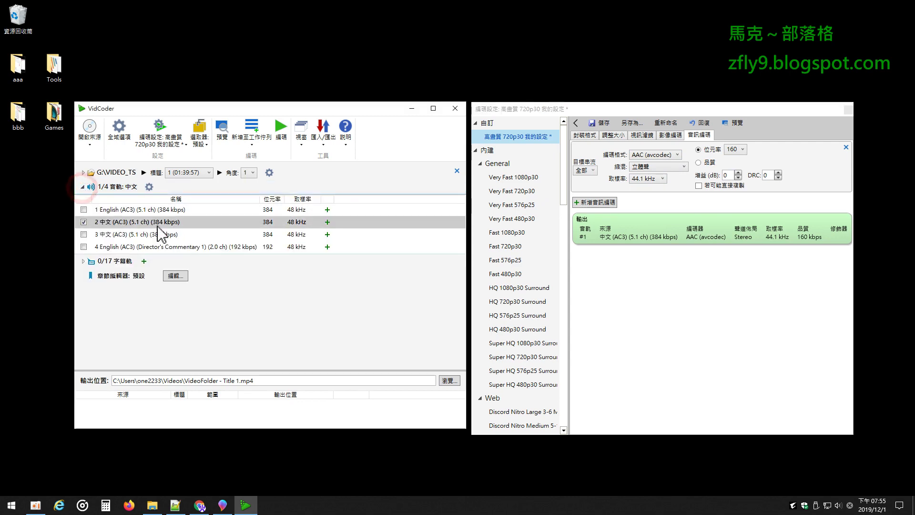
left_click(742, 150)
left_click(827, 155)
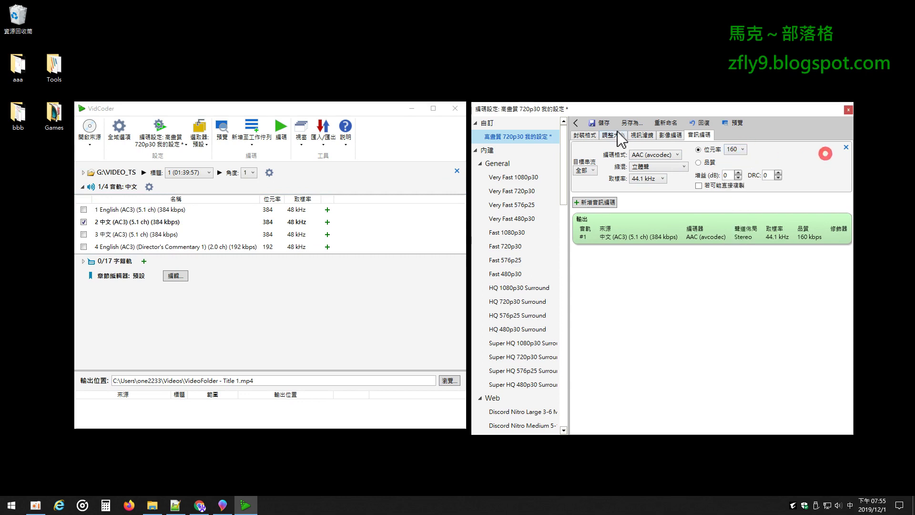
left_click(603, 123)
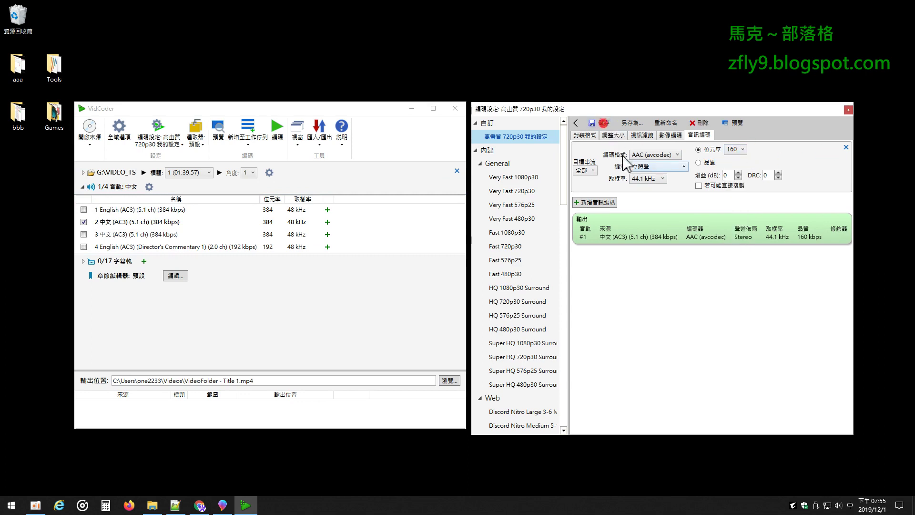
- Set the AAC audio encoding's bitrate to 128
left_click(742, 149)
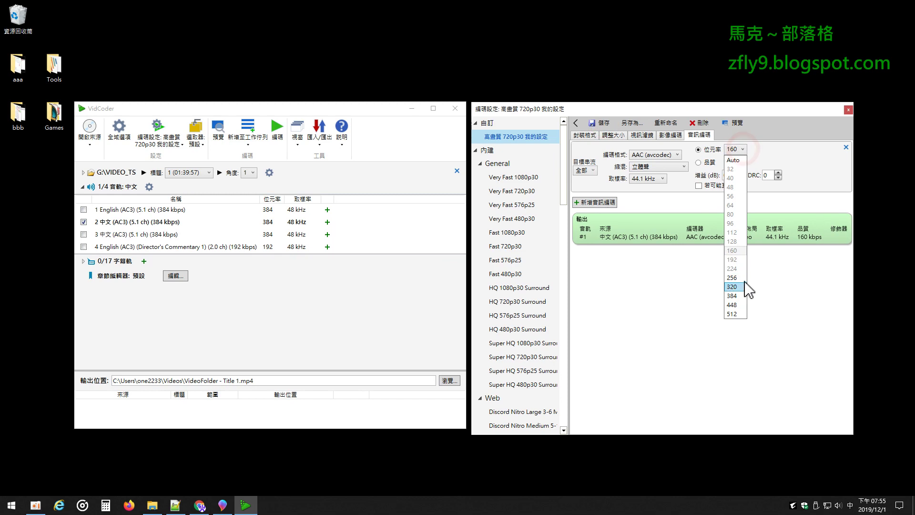
left_click(736, 242)
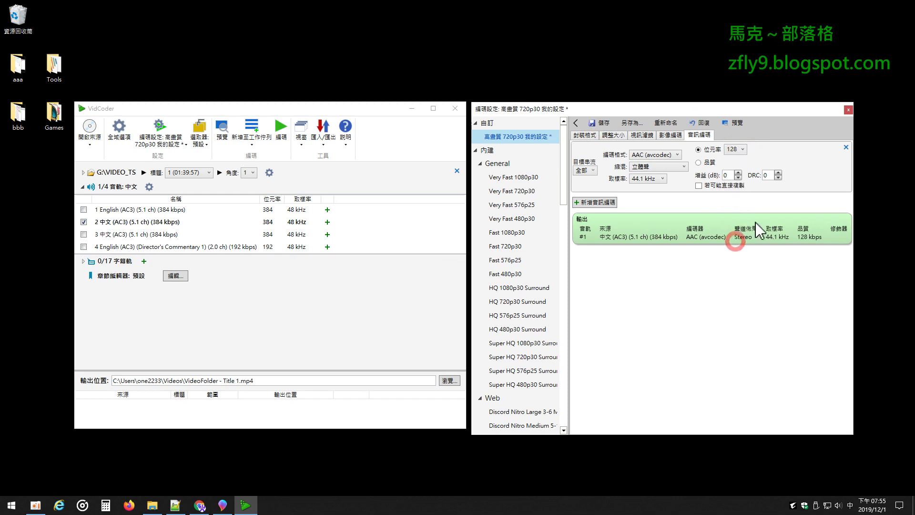
- Reselect 128 as the AAC audio bitrate, save the custom preset and close the encoding settings
left_click(743, 149)
left_click(739, 240)
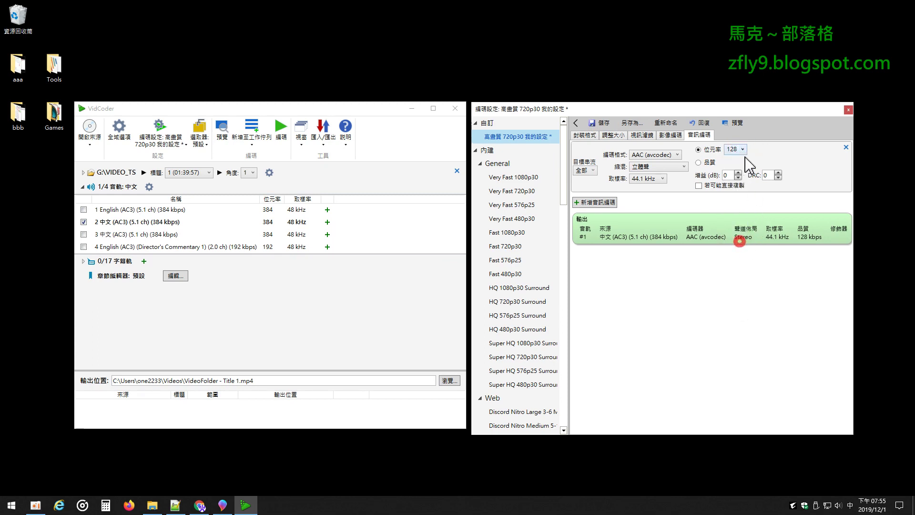
left_click(601, 123)
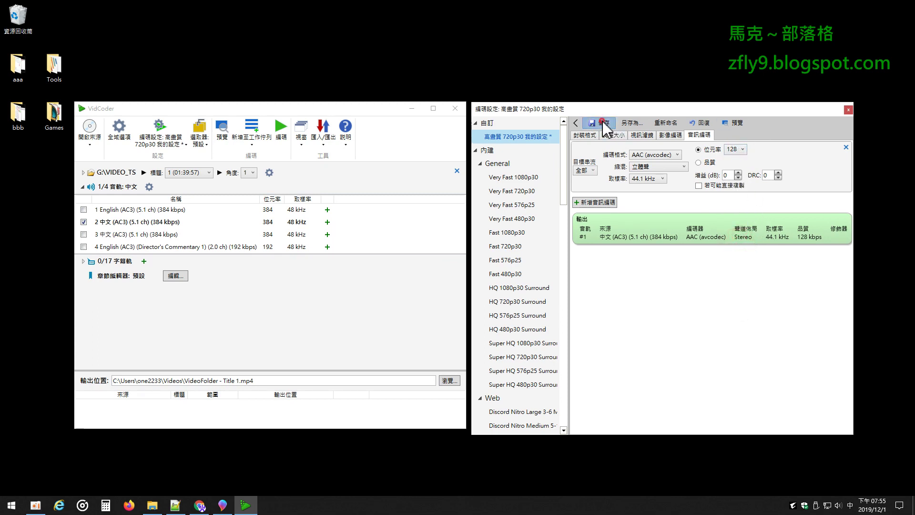
left_click(848, 110)
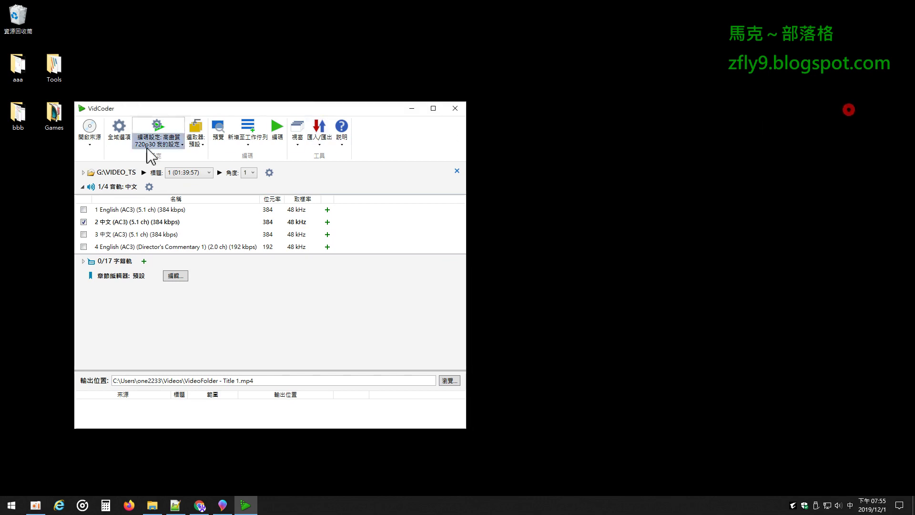
- Reopen the encoding settings to check the selectable AAC bitrates, keep 128 selected and close the settings
left_click(162, 128)
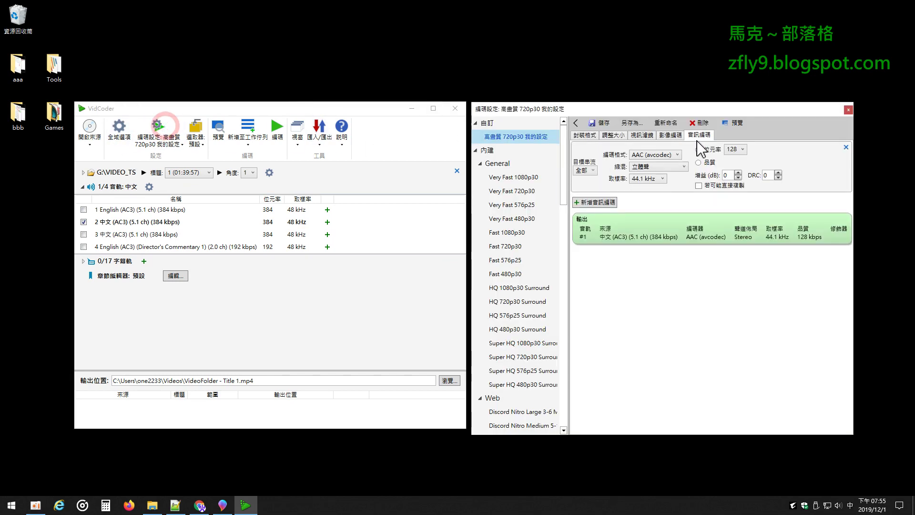
left_click(743, 149)
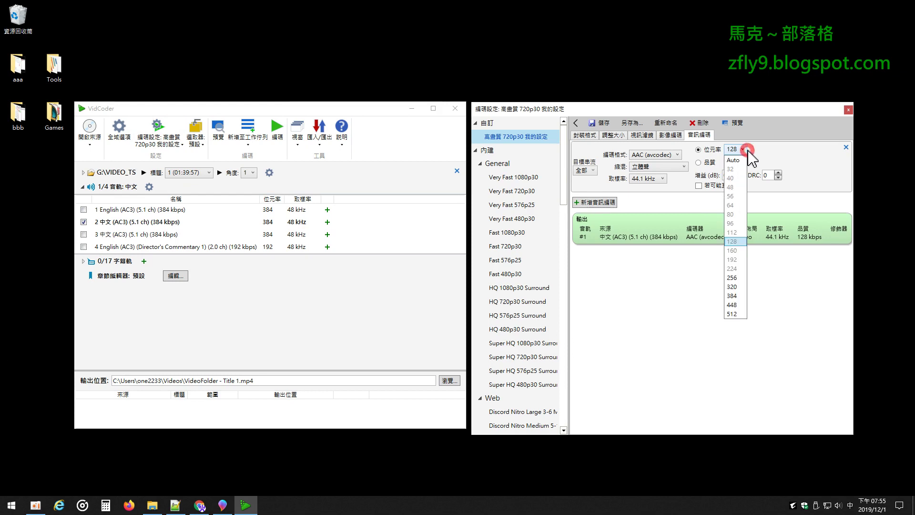
left_click(742, 241)
left_click(848, 110)
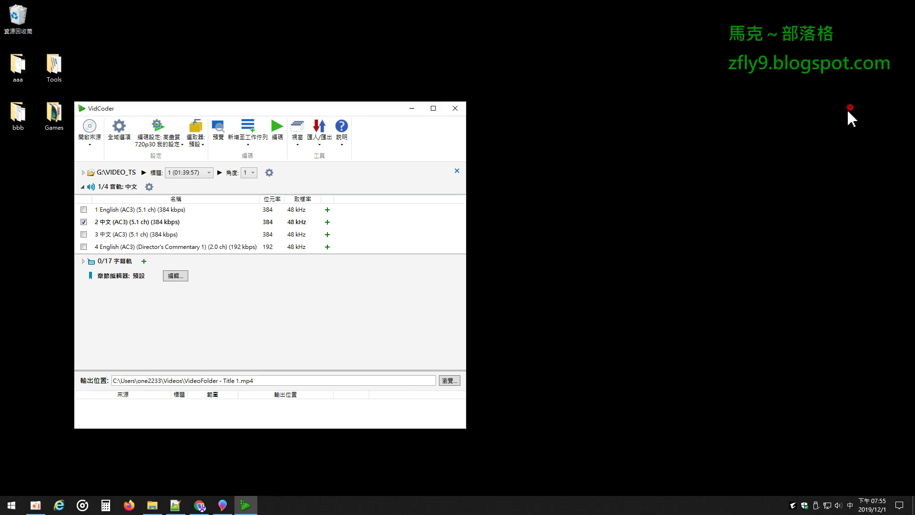
- Restart VidCoder from VidCoder-5.13-Portable.exe in the VidCoder-5.13-Stable folder and minimize the folder window
left_click(456, 109)
left_click(152, 505)
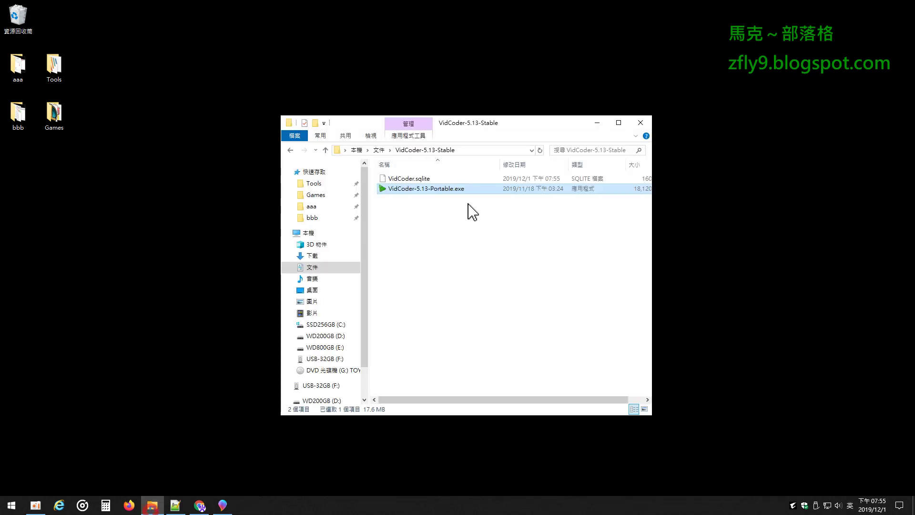
double_click(442, 188)
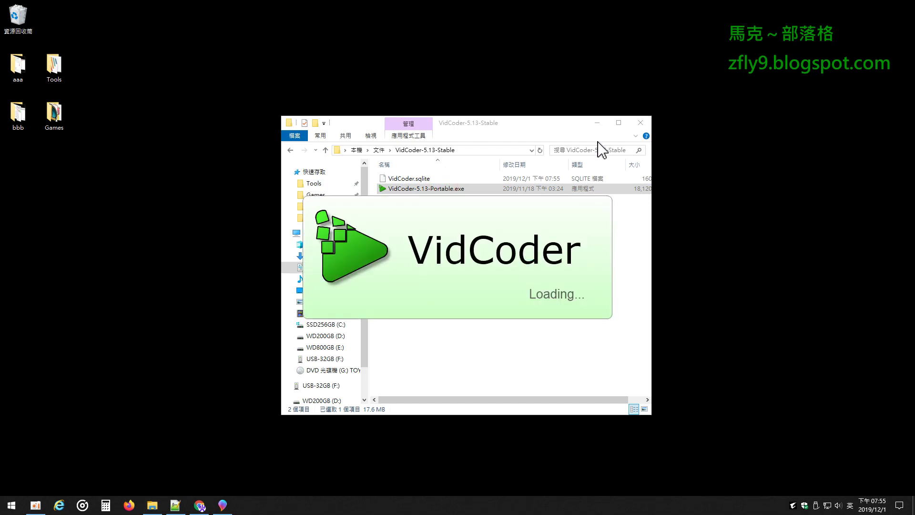
left_click(597, 122)
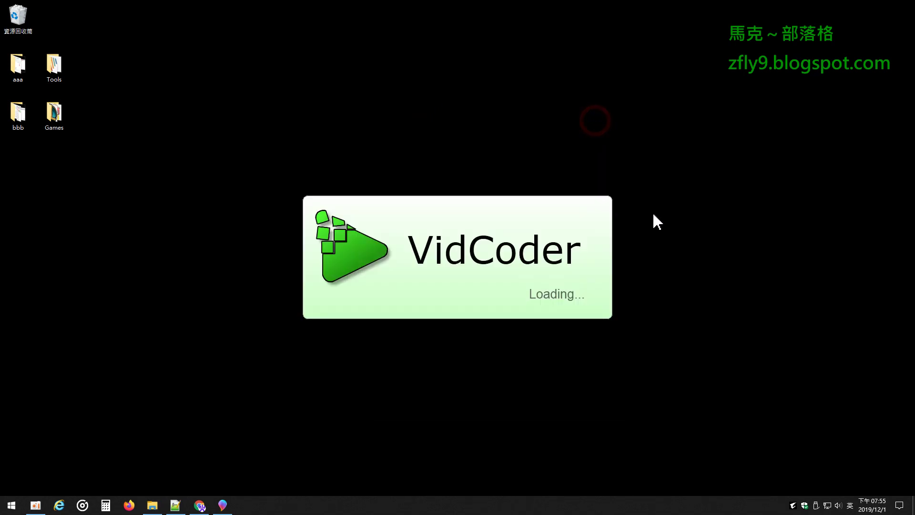
- In the HQ 1080p30 Surround preset, set the AAC audio to bitrate 128 and 44.1 kHz, and remove the AC3 encoding
left_click(165, 126)
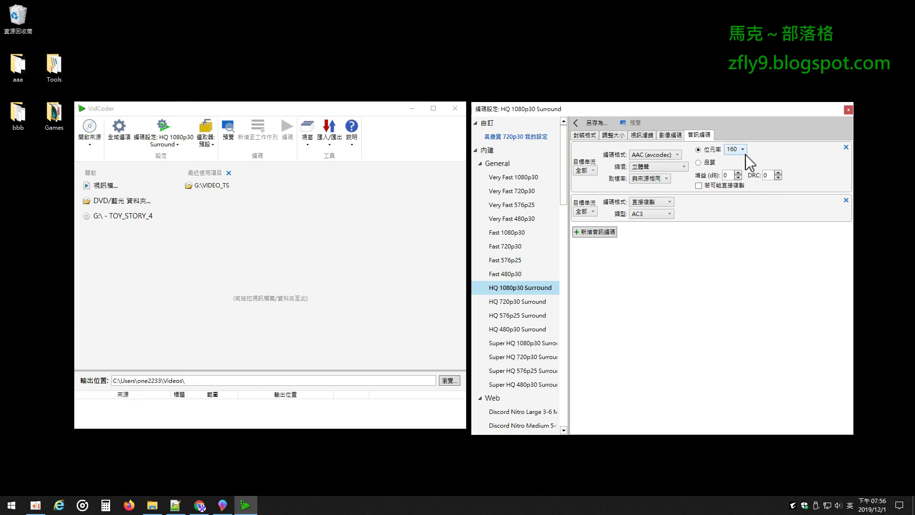
left_click(742, 149)
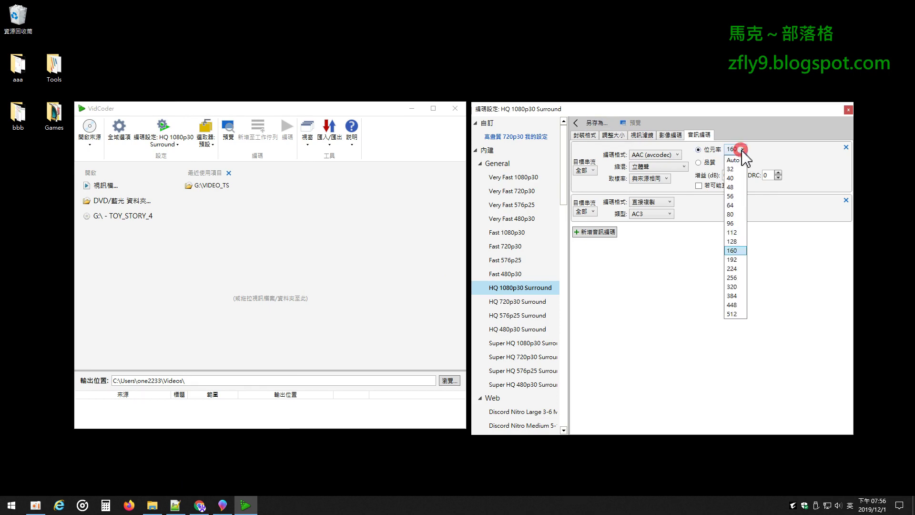
left_click(735, 240)
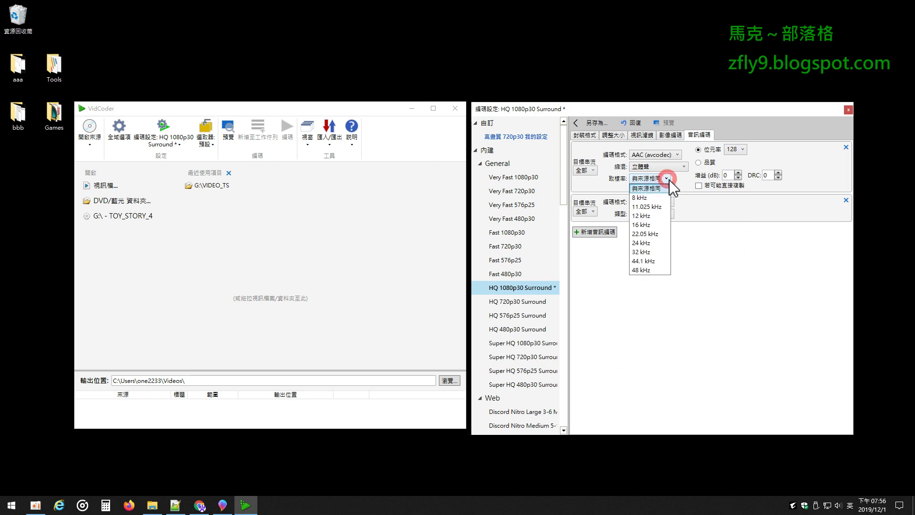
left_click(657, 260)
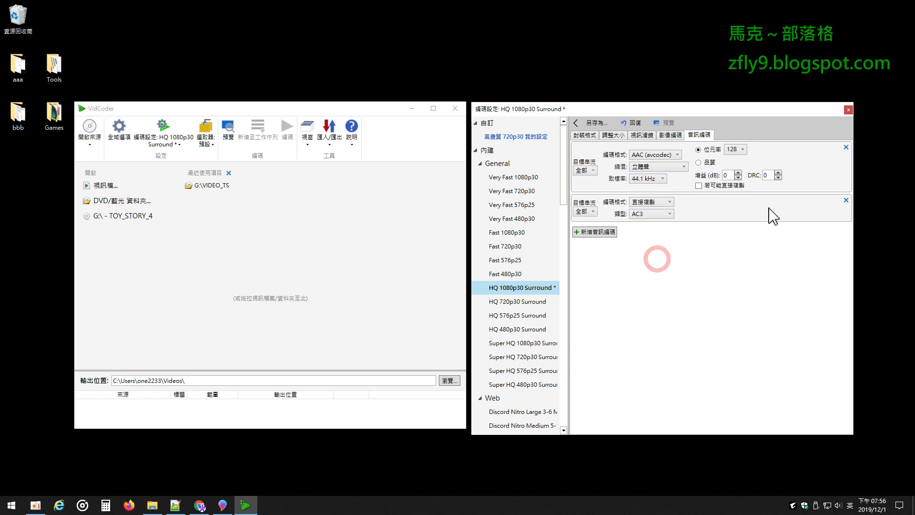
left_click(845, 201)
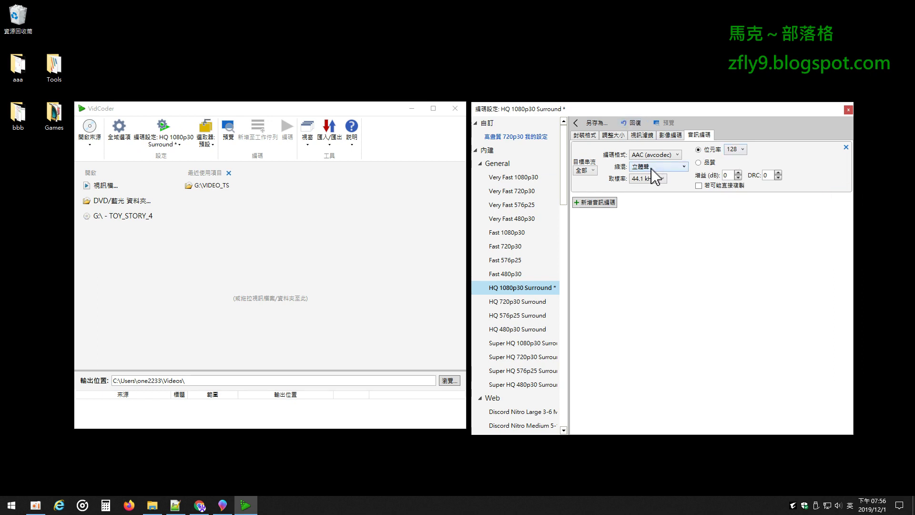
left_click(613, 135)
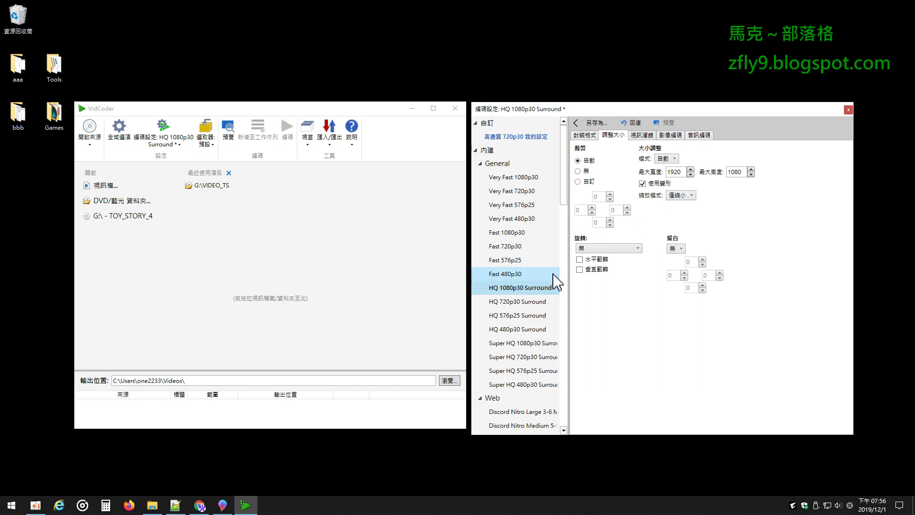
- Switch to the 高畫質 720p30 我的設定 preset, discarding the unsaved changes, and review its audio, sizing and container settings
left_click(523, 137)
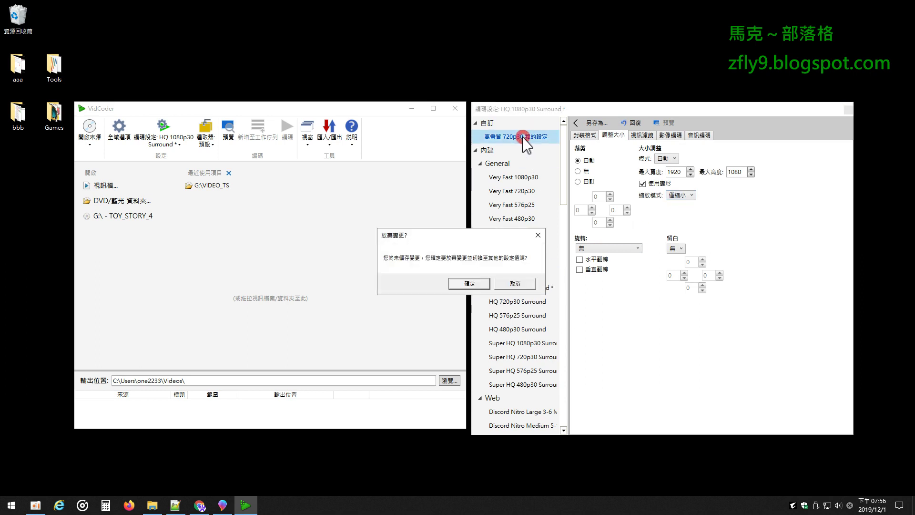
left_click(470, 281)
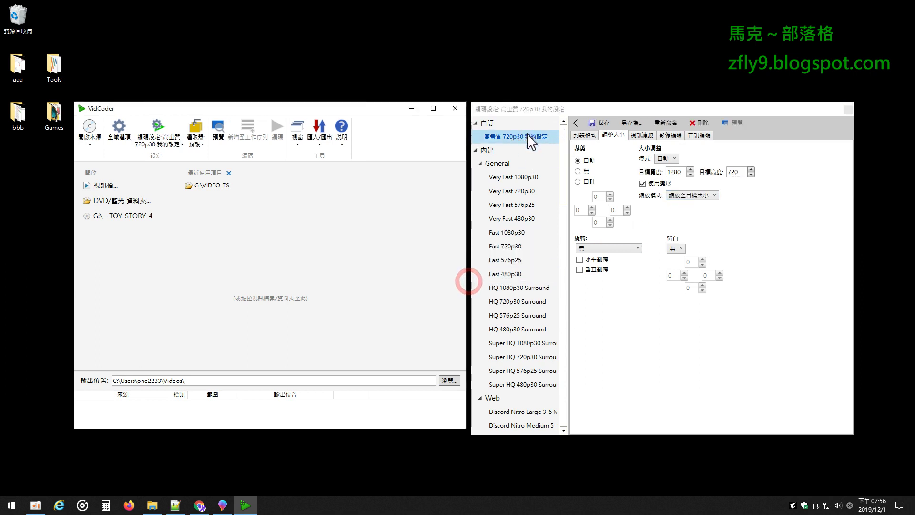
left_click(699, 134)
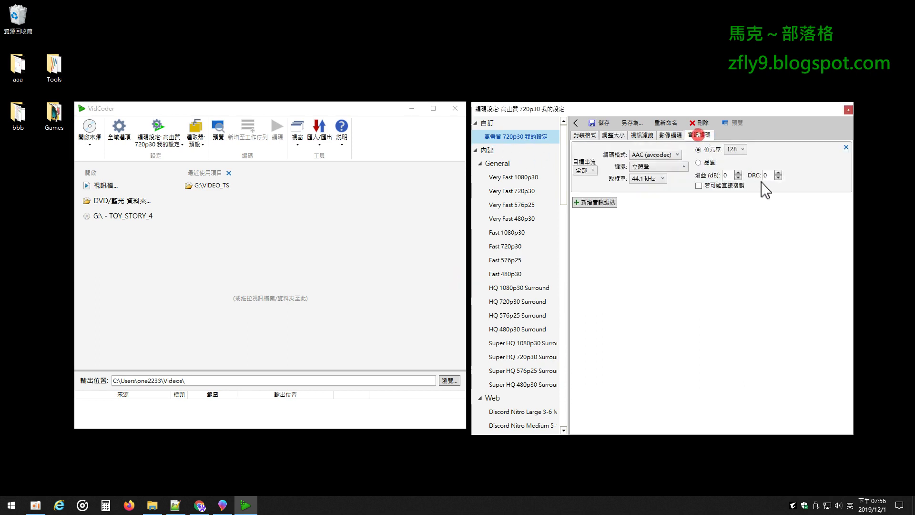
left_click(738, 149)
left_click(734, 241)
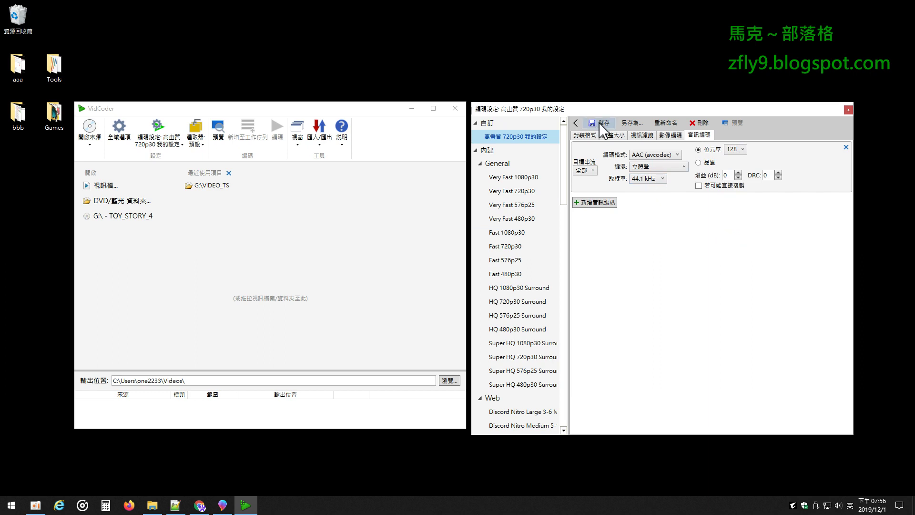
left_click(613, 135)
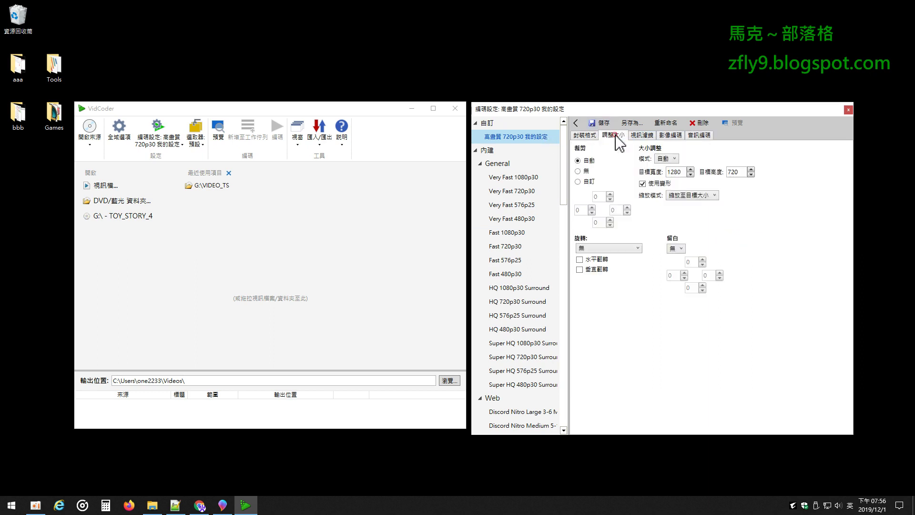
left_click(588, 136)
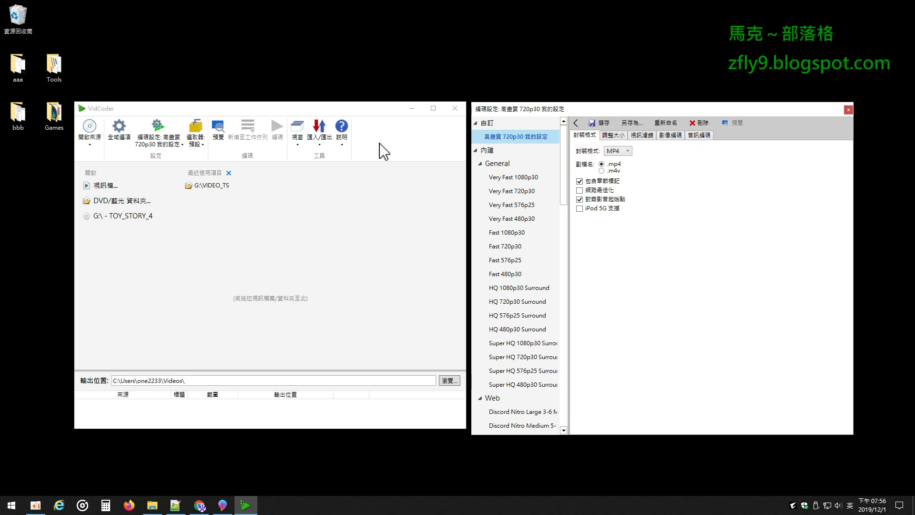
- Open the G:\ TOY_STORY_4 disc as the source and select only audio track 2 中文 (AC3) (5.1 ch)
left_click(120, 219)
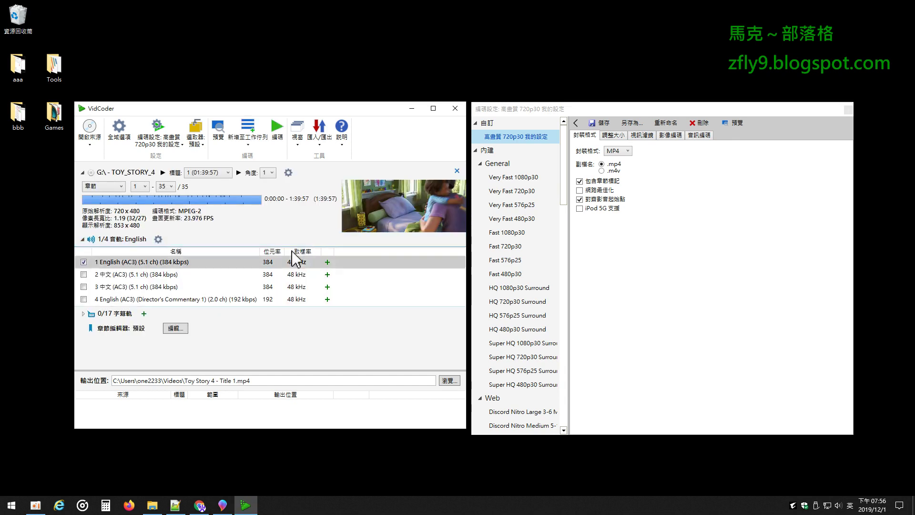
left_click(84, 261)
left_click(84, 274)
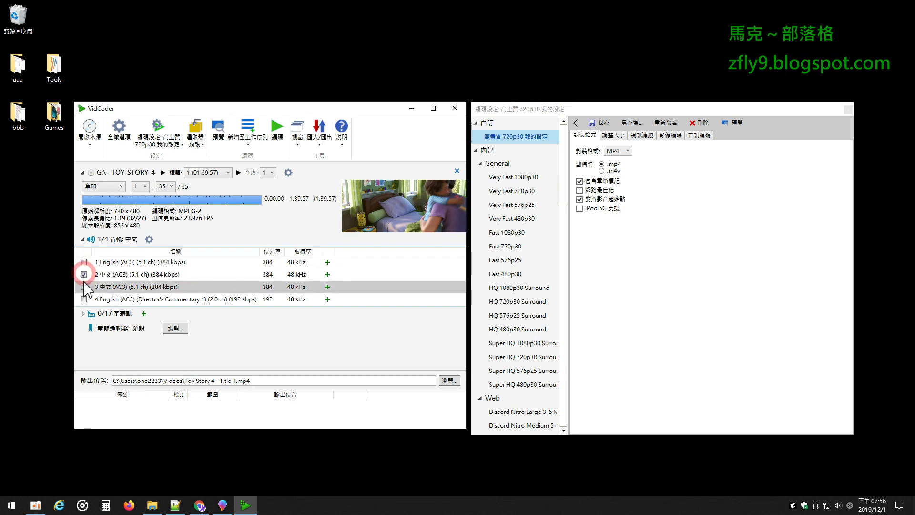
- Review the custom preset's audio encoding in a slightly wider settings window, save the preset and collapse the audio track list
left_click(703, 135)
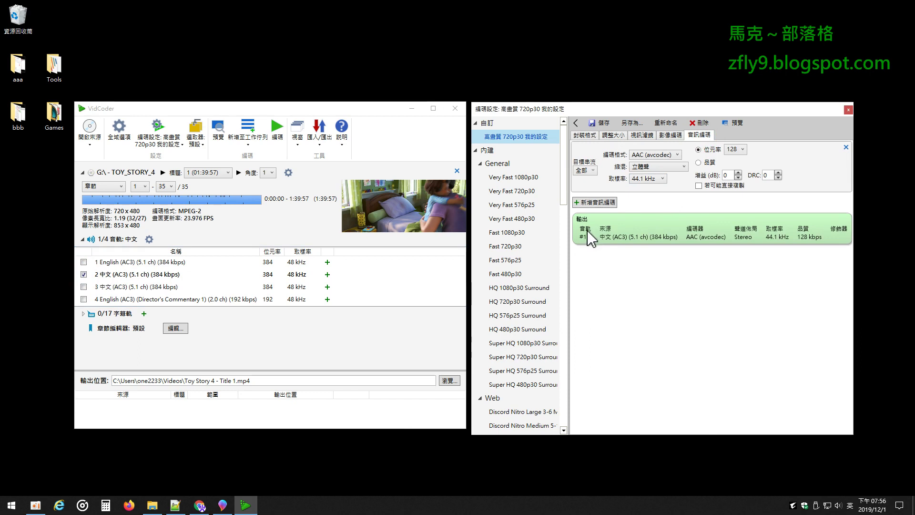
left_click_drag(855, 212, 862, 212)
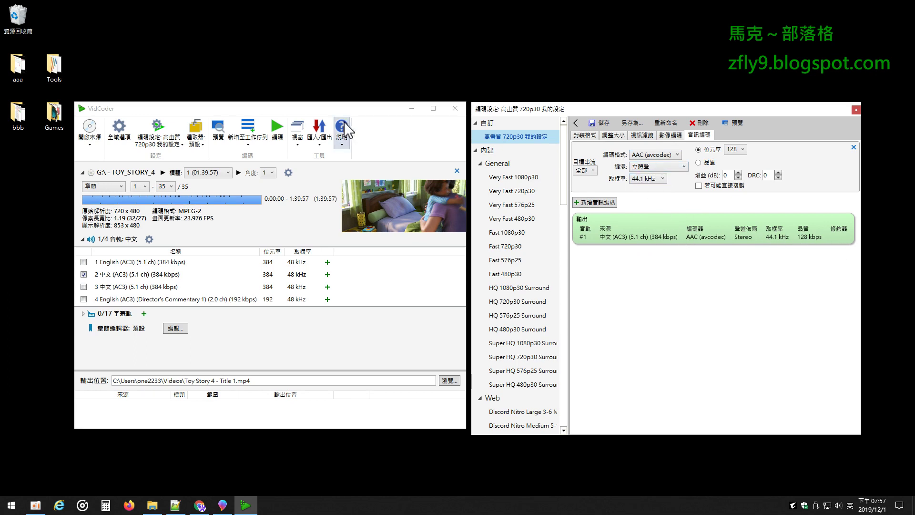
left_click(604, 123)
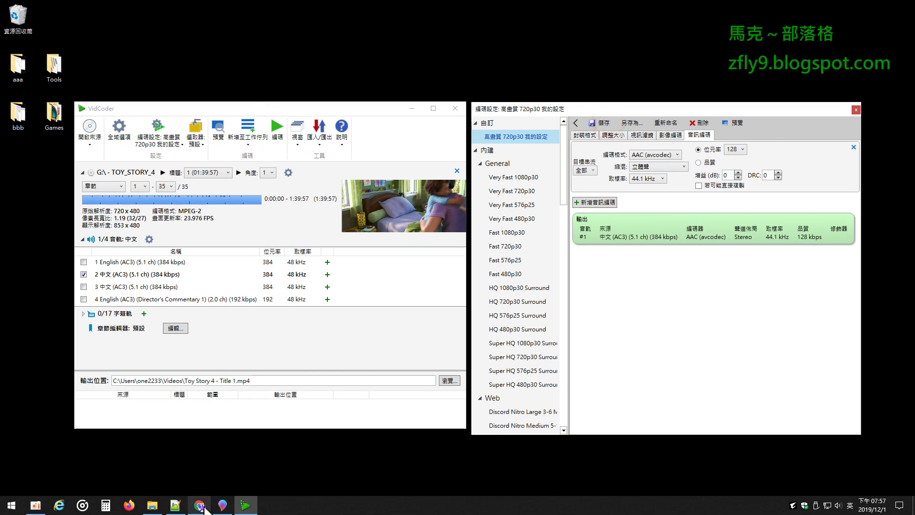
left_click(83, 239)
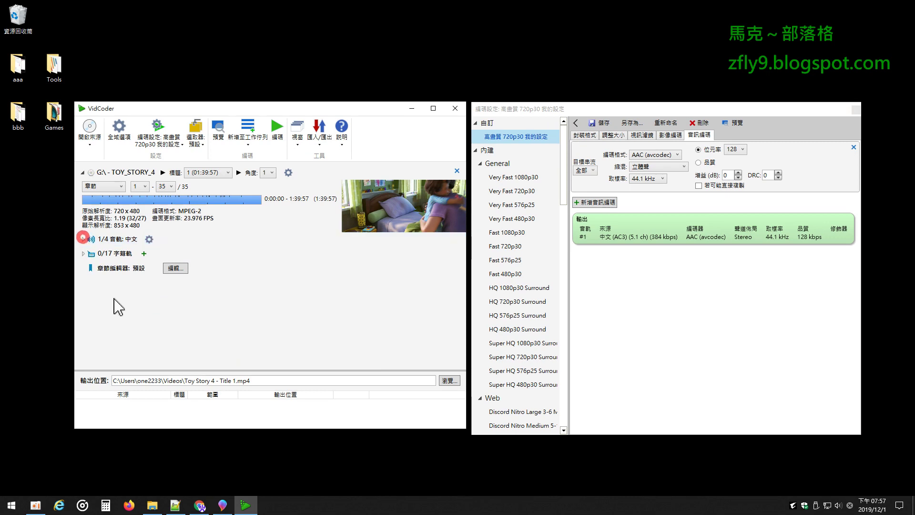
- Review the VidCoder tutorial article in Chrome for its encoding, audio track and subtitle track instructions, and return to VidCoder
left_click(199, 505)
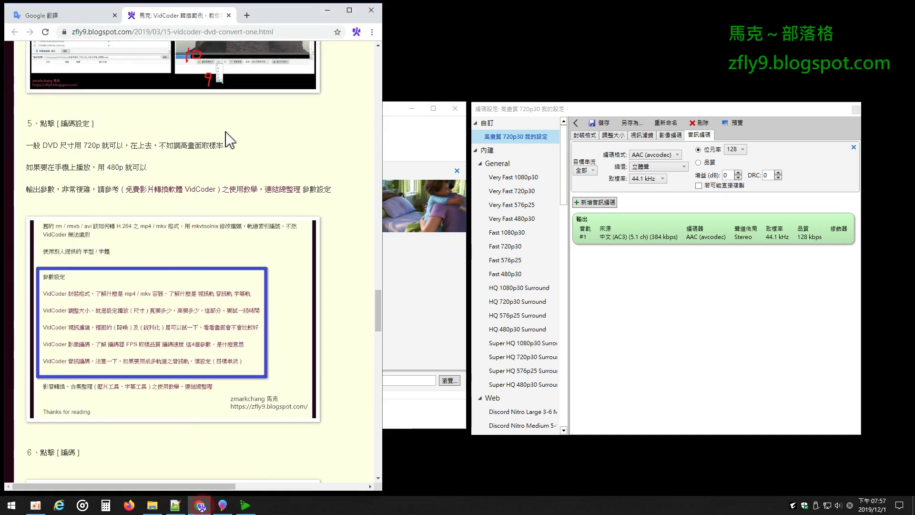
scroll(233, 138, "up", 3)
scroll(232, 146, "down", 5)
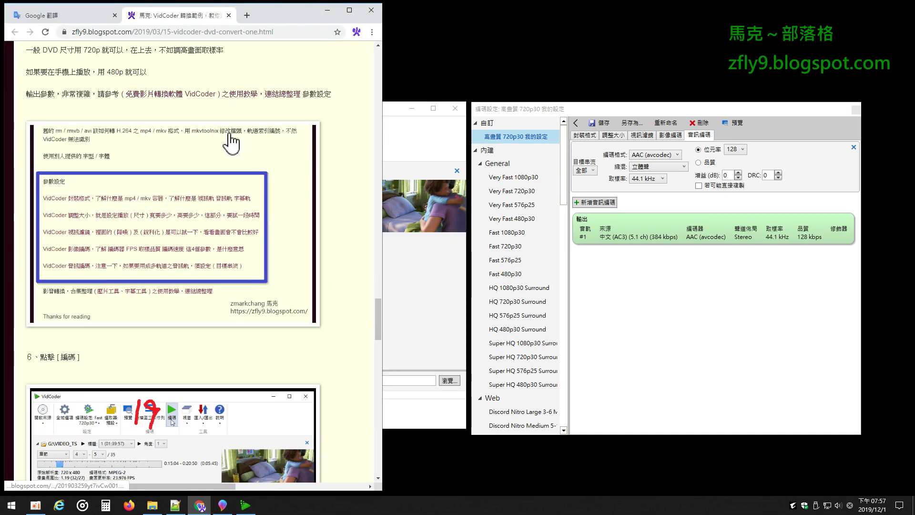
scroll(246, 143, "up", 2)
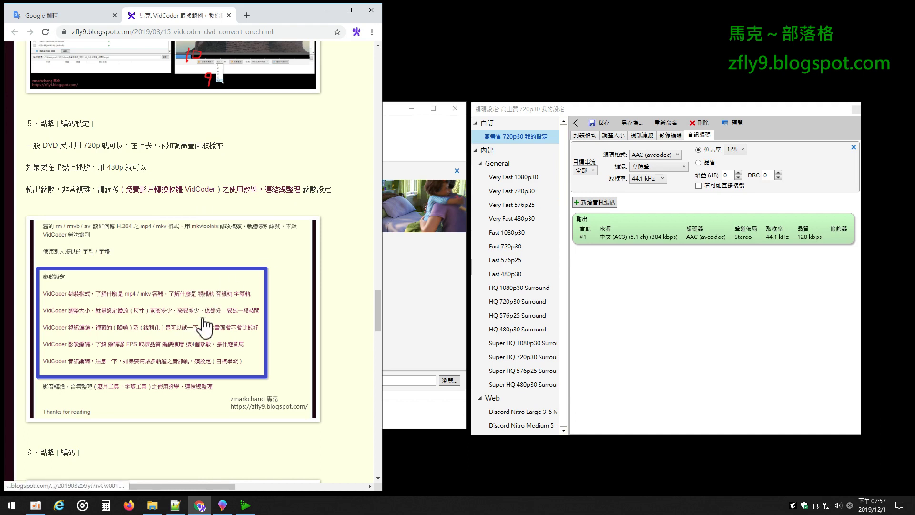
scroll(174, 100, "up", 10)
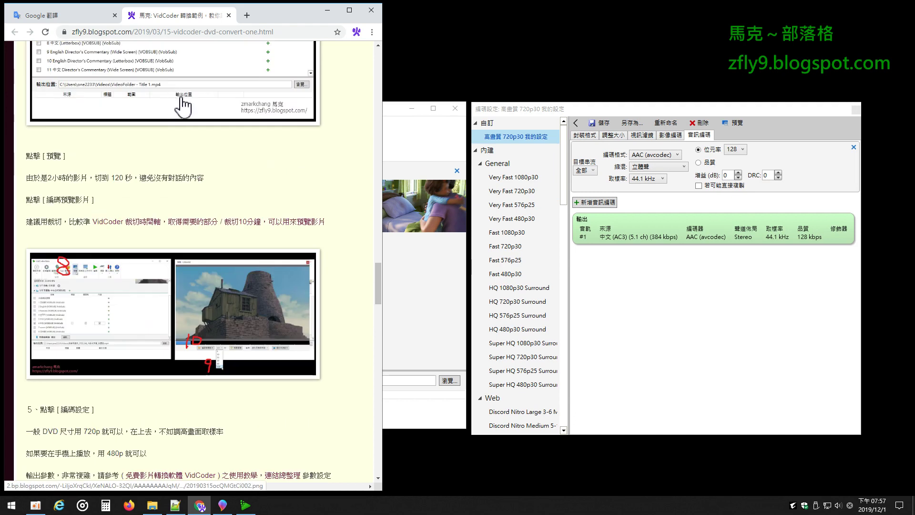
scroll(186, 139, "up", 1)
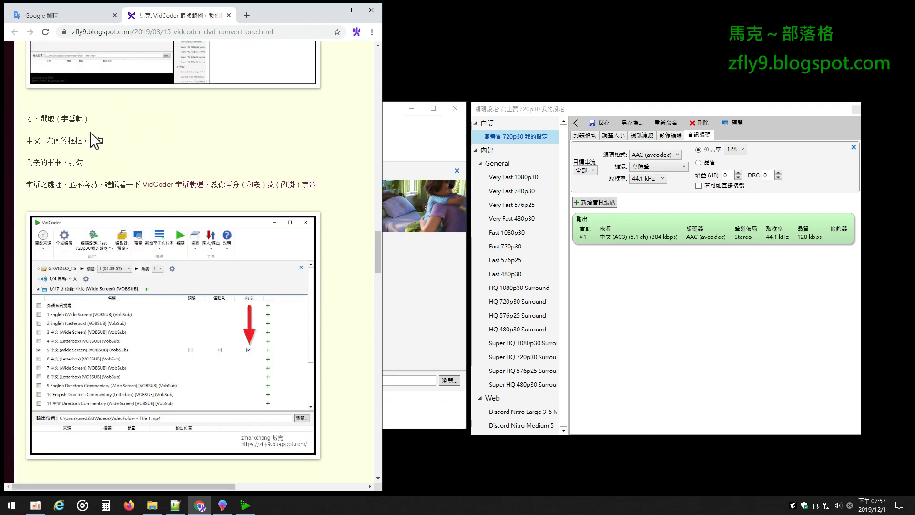
scroll(169, 166, "up", 6)
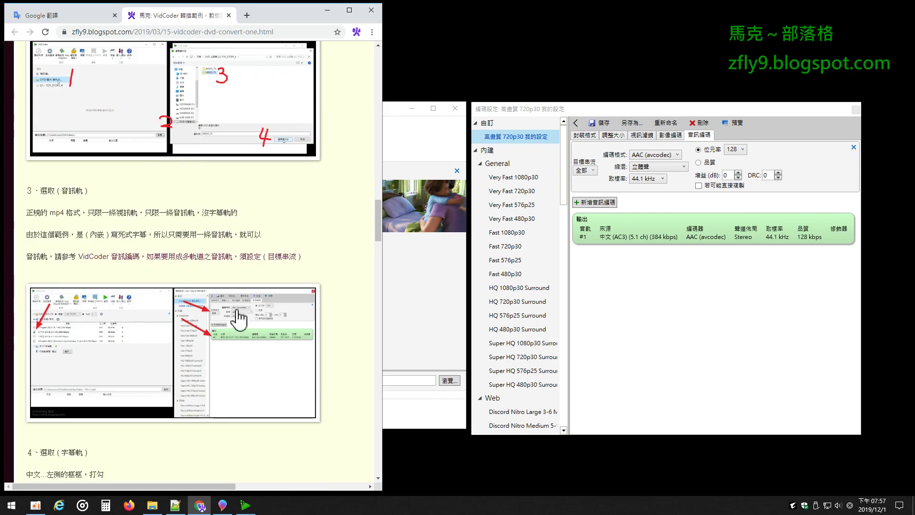
scroll(181, 255, "down", 10)
scroll(181, 255, "up", 3)
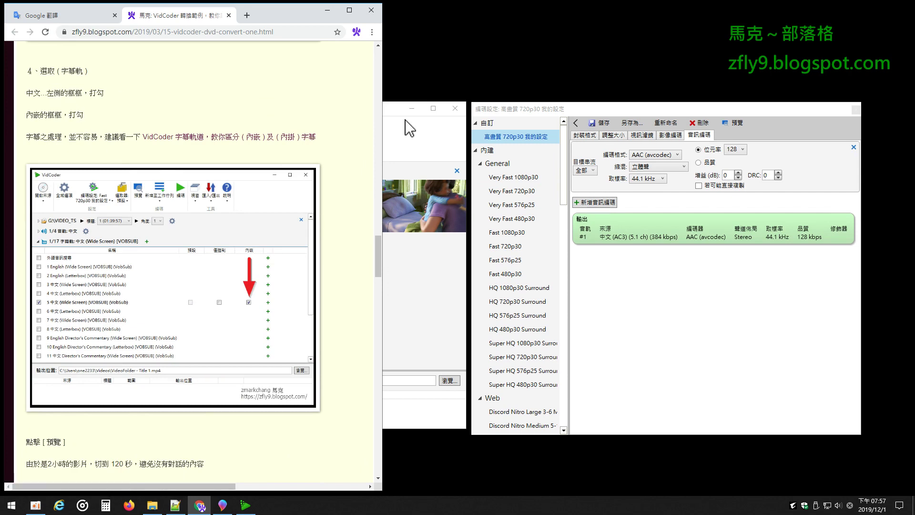
left_click(426, 151)
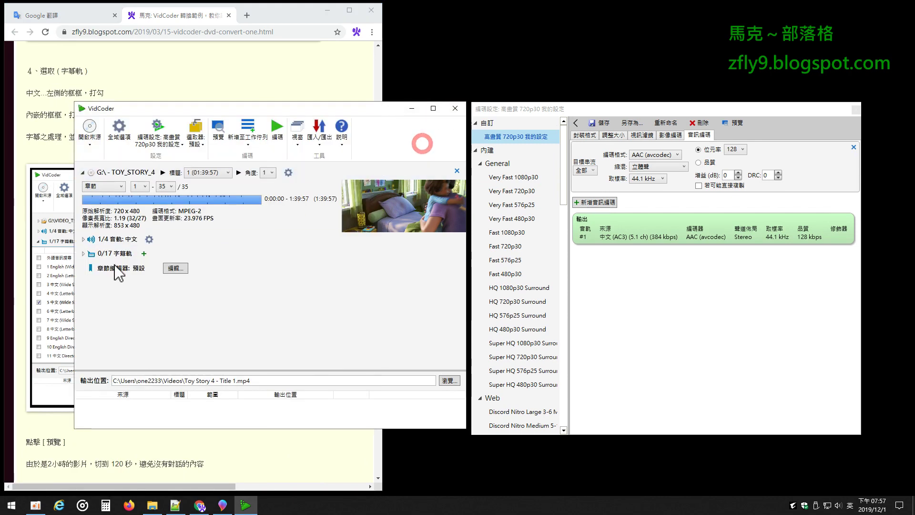
- Review the preset's video filter and video encoding settings, and enable subtitle track 3 中文 (Wide Screen) as 內嵌
left_click(83, 253)
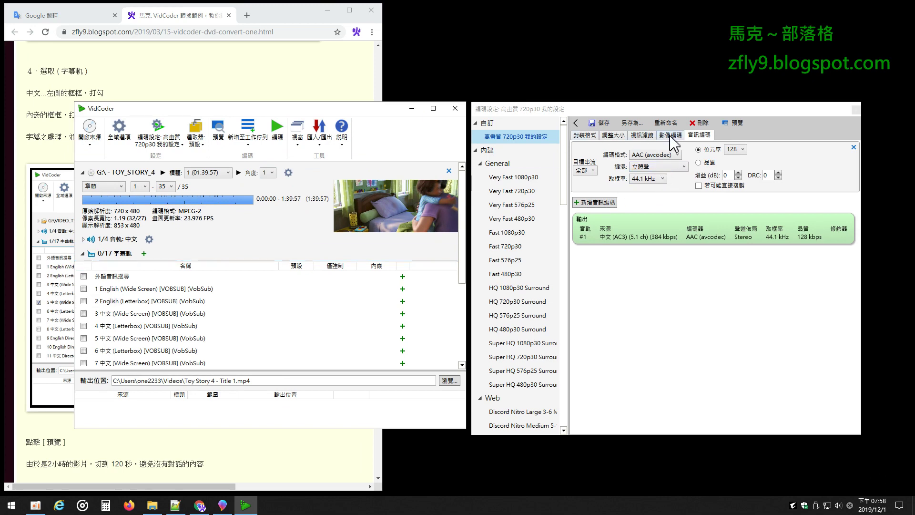
left_click(651, 136)
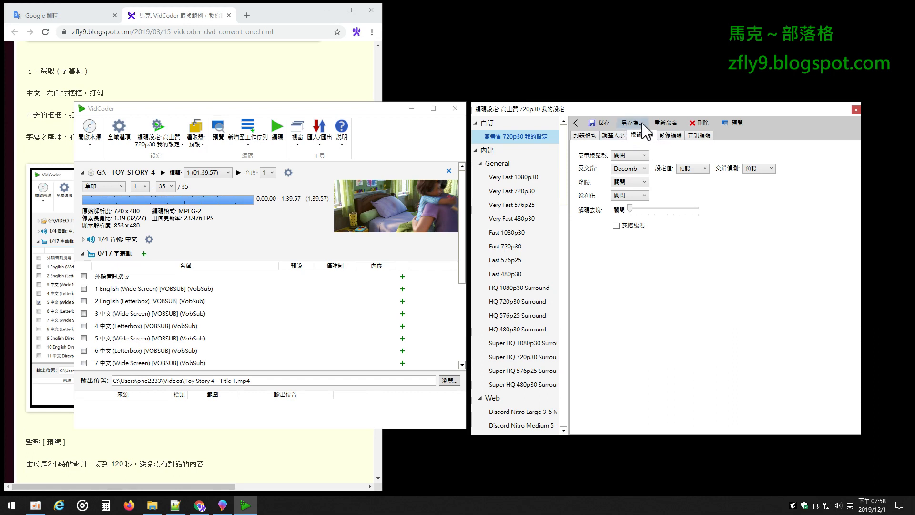
left_click(679, 137)
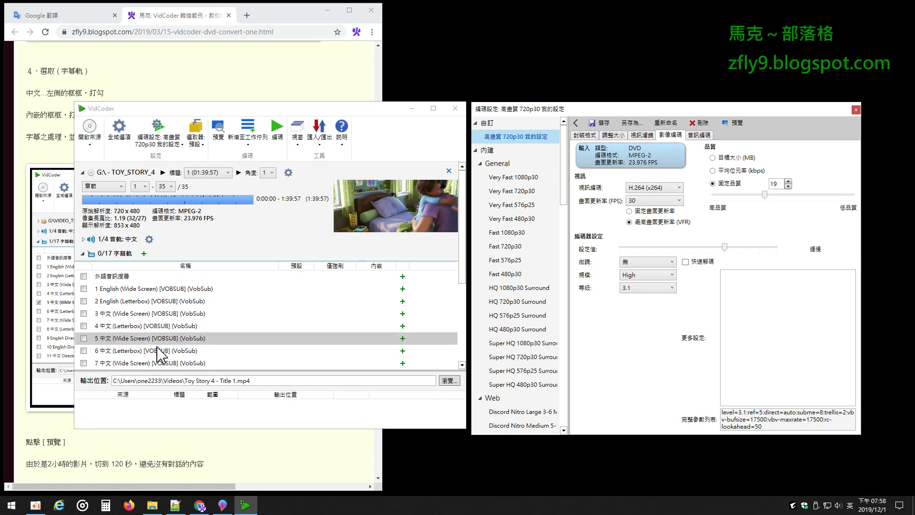
left_click(83, 313)
left_click(375, 313)
left_click(375, 313)
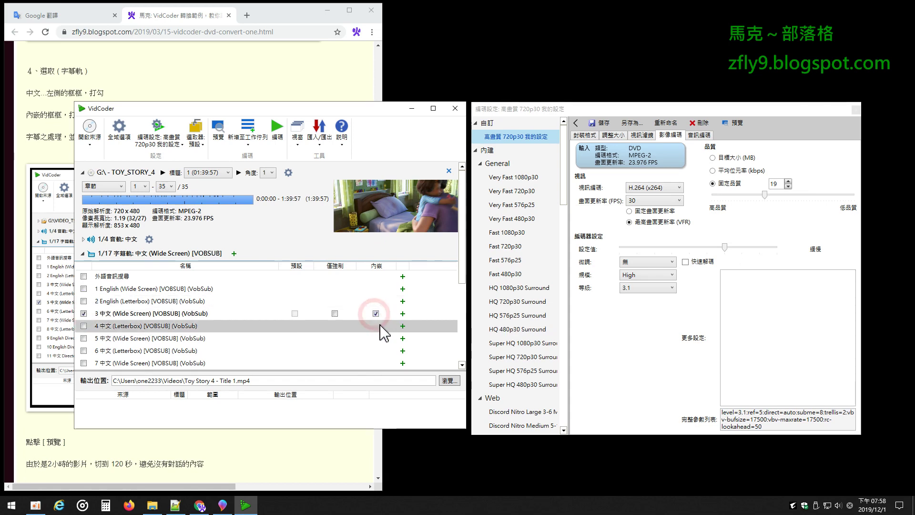
- Compare the article's subtitle track instructions in Chrome with the subtitle list and its 內嵌 option in VidCoder
left_click(42, 136)
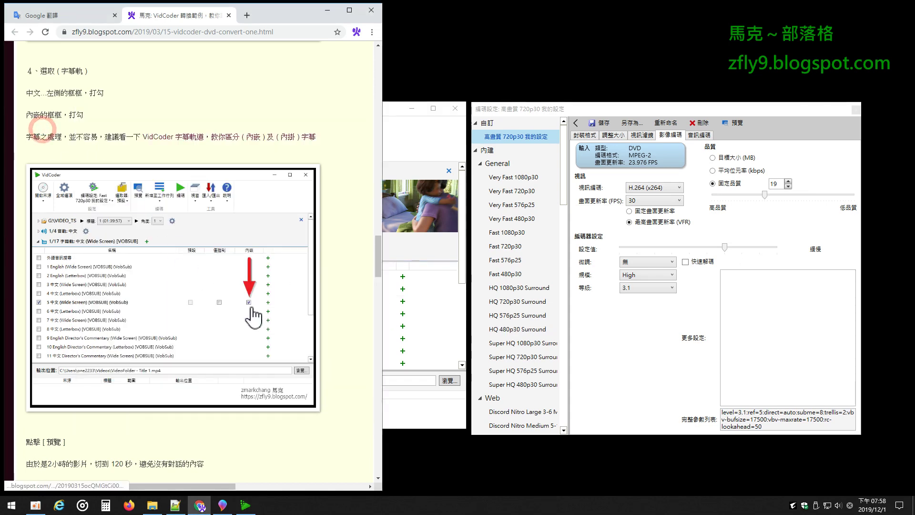
left_click(431, 136)
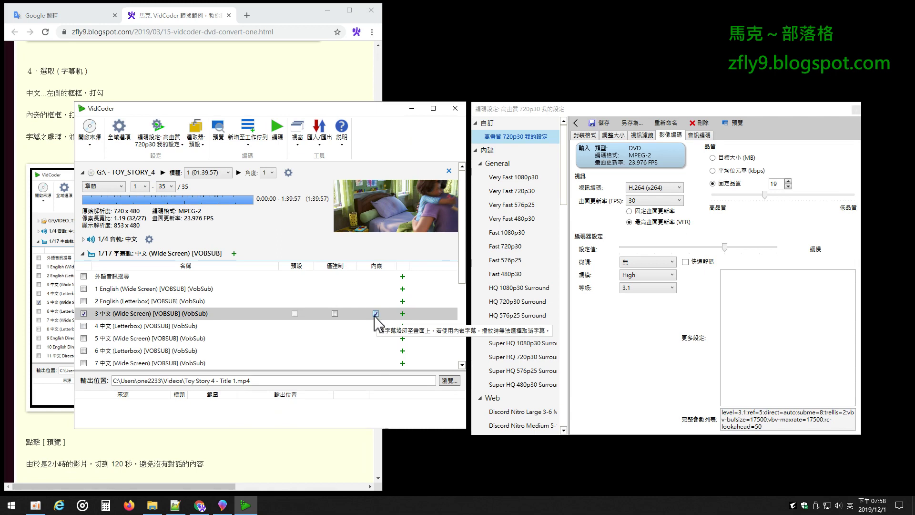
left_click(106, 82)
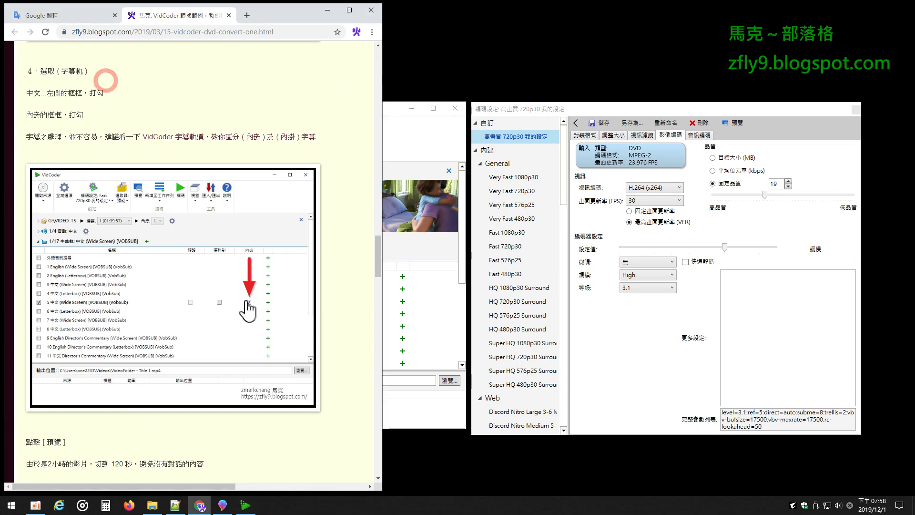
left_click(412, 138)
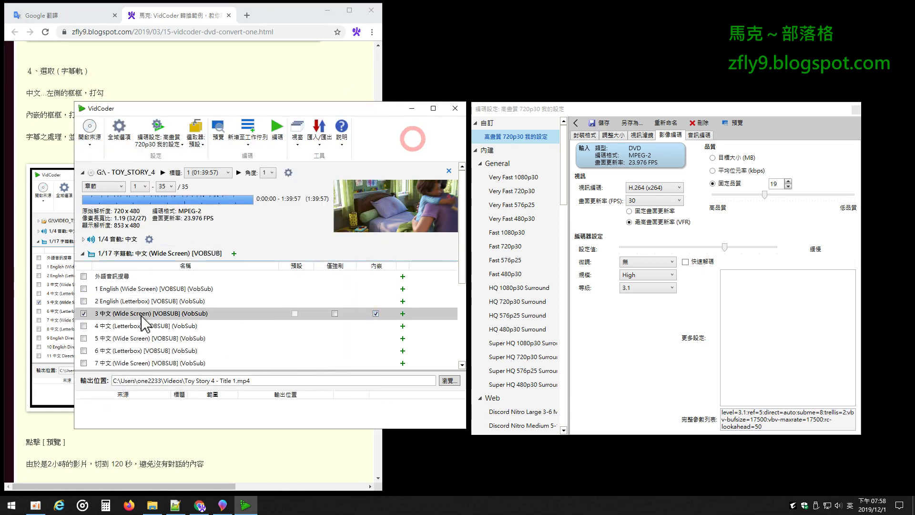
scroll(123, 343, "down", 1)
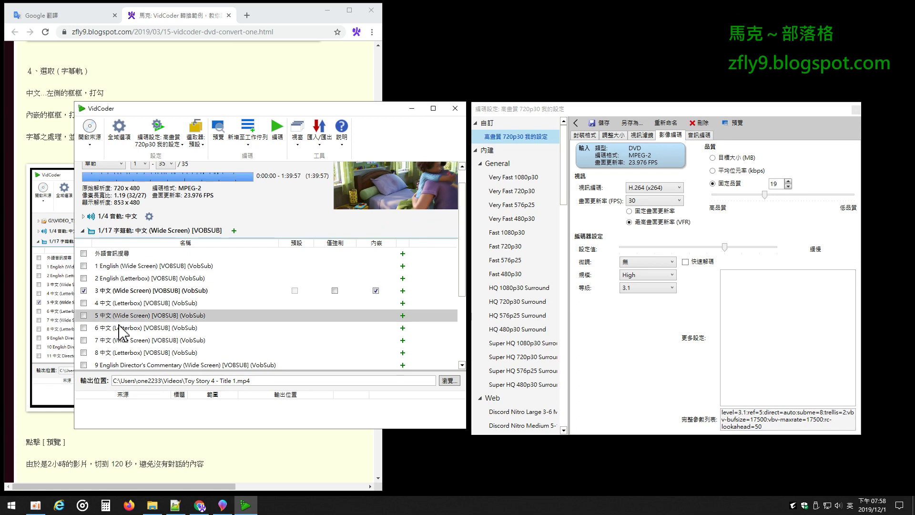
- Read the article's sections on previewing, encoding settings and starting the encode in Chrome, and return to VidCoder
left_click(235, 58)
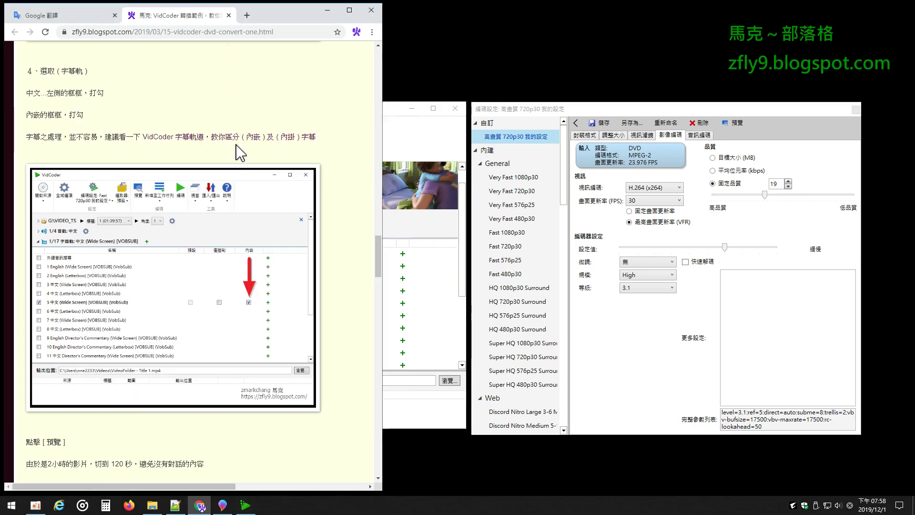
scroll(369, 161, "down", 1)
scroll(368, 161, "down", 7)
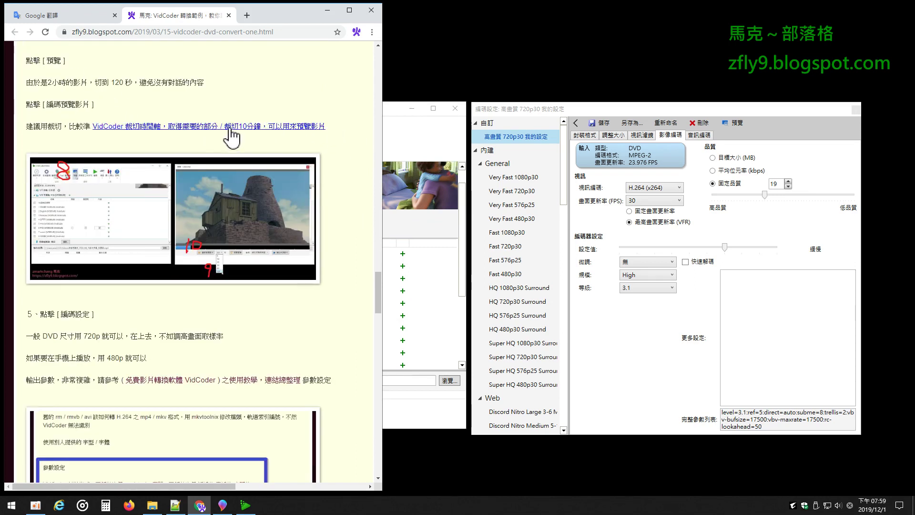
scroll(205, 208, "down", 3)
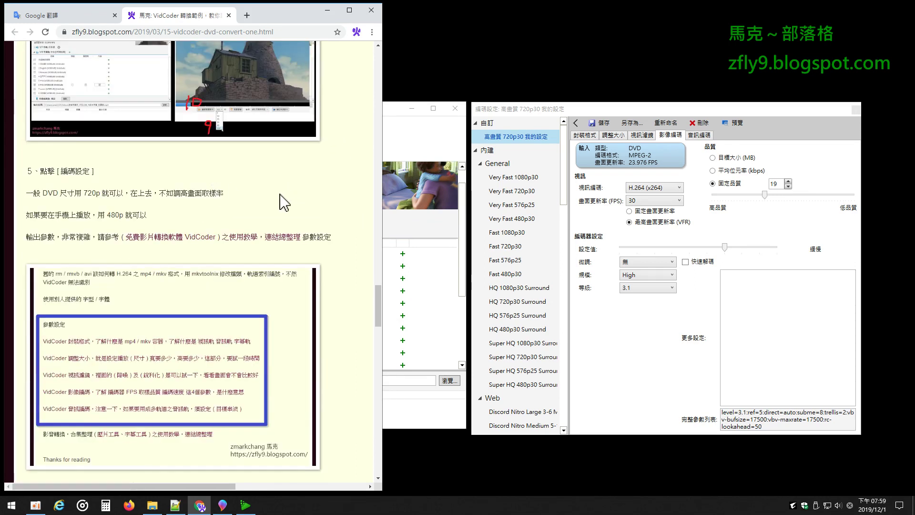
scroll(285, 203, "down", 9)
scroll(281, 195, "up", 1)
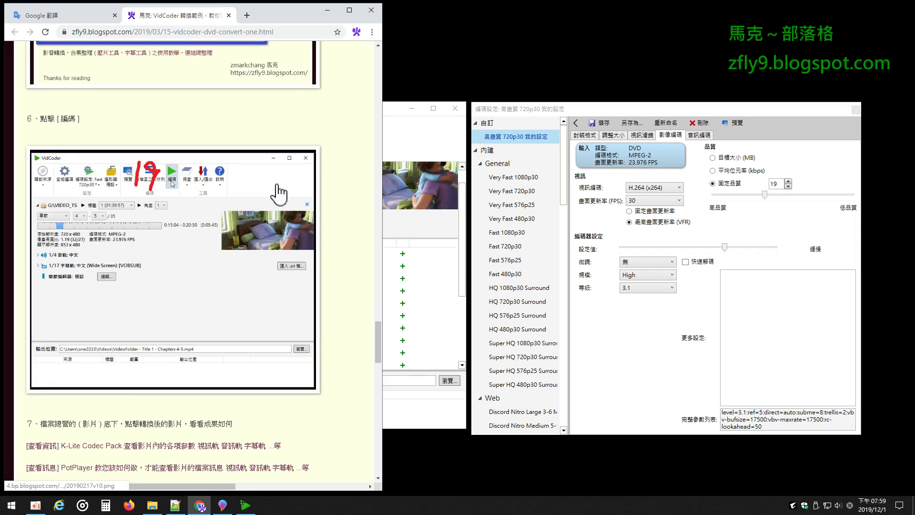
left_click(415, 132)
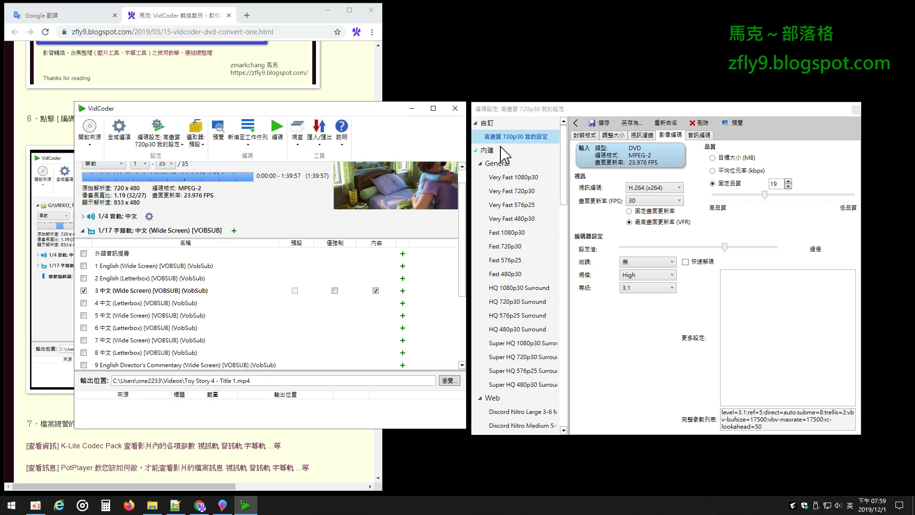
- Close the encoding settings window, place VidCoder beside the article and highlight the advice on using 480p for phone playback
left_click(856, 109)
left_click_drag(327, 109, 727, 100)
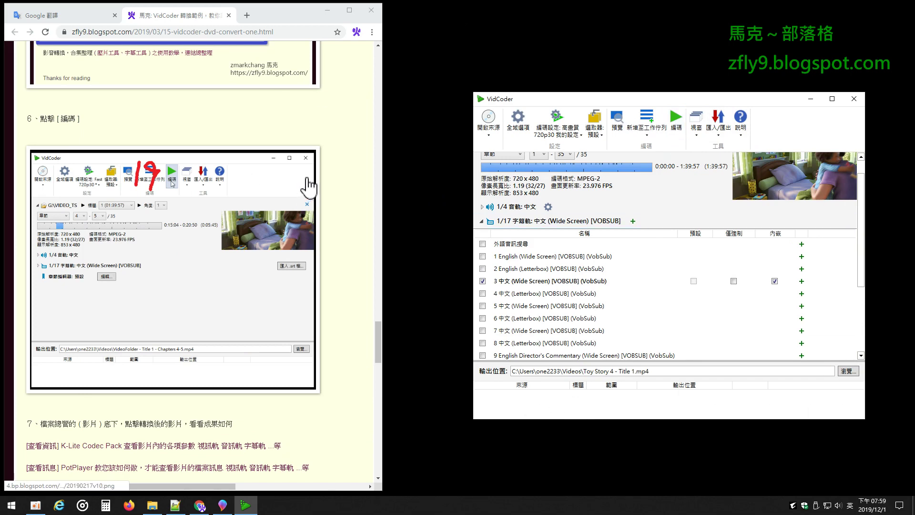
scroll(300, 187, "up", 5)
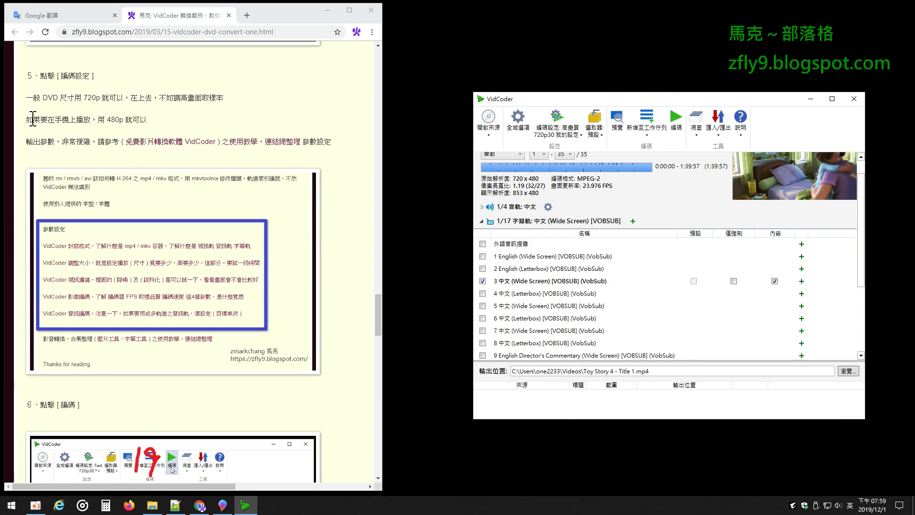
left_click_drag(29, 119, 140, 127)
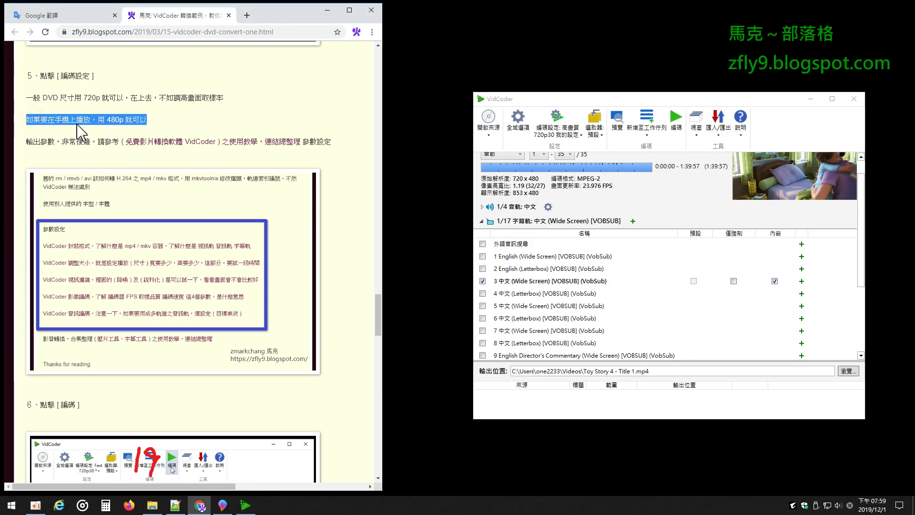
- Reopen the encoding settings, arrange them side by side with the main VidCoder window and minimize the browser
left_click(555, 118)
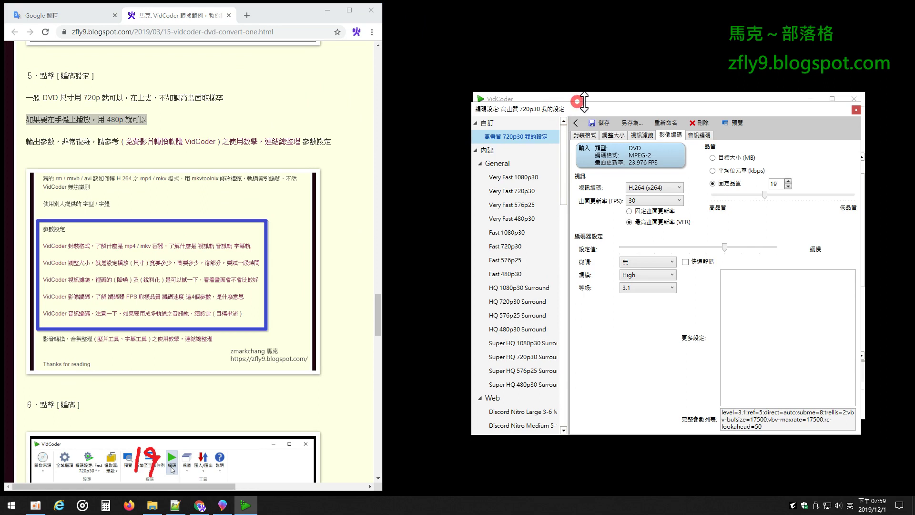
left_click_drag(673, 115, 789, 115)
left_click_drag(558, 97, 242, 101)
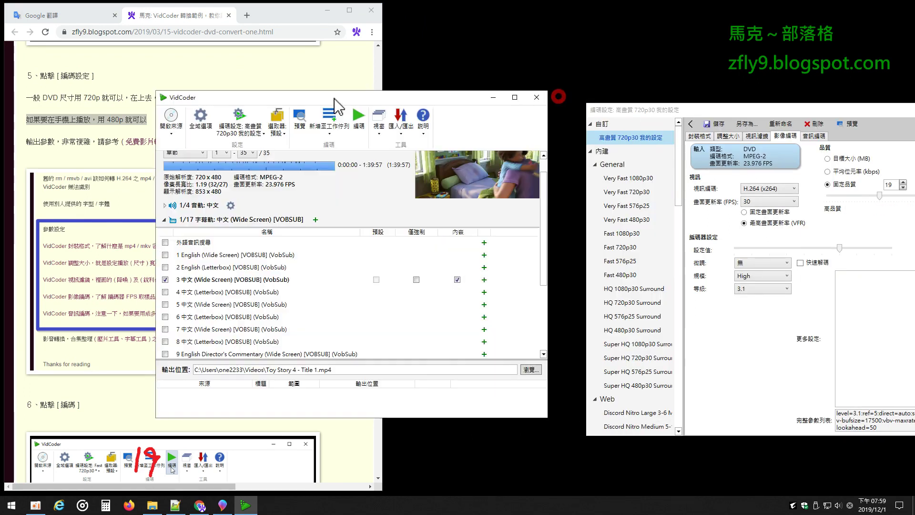
left_click_drag(639, 107, 520, 100)
left_click_drag(332, 101, 228, 91)
left_click(327, 11)
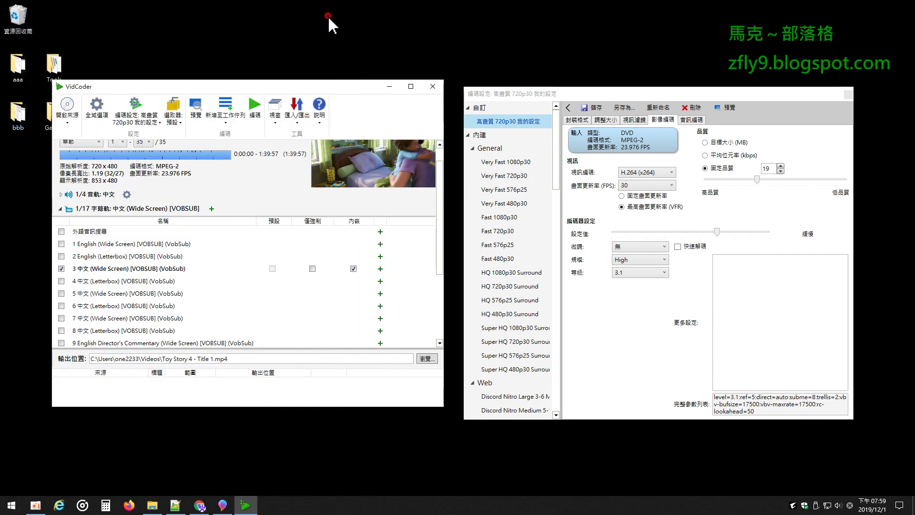
left_click_drag(305, 92, 316, 97)
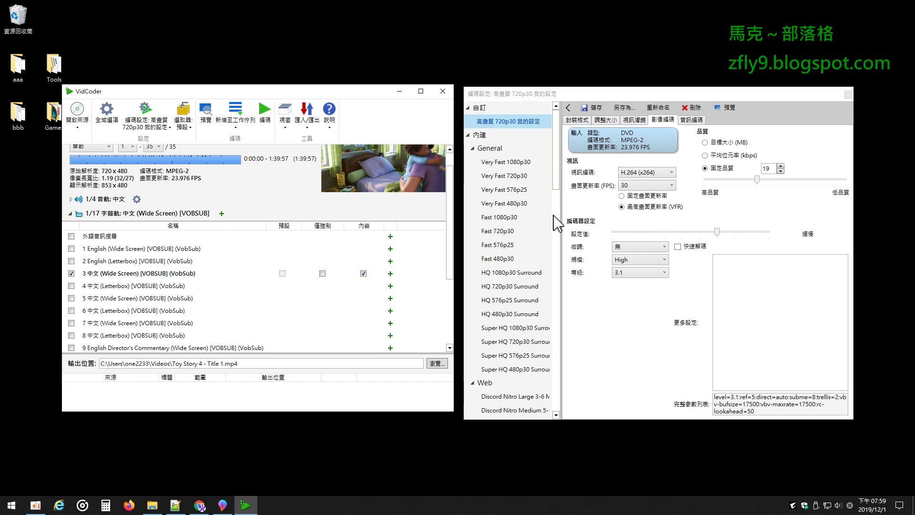
- Calculate 4 ÷ 3 in the Windows Calculator and close it
left_click(103, 506)
left_click(491, 353)
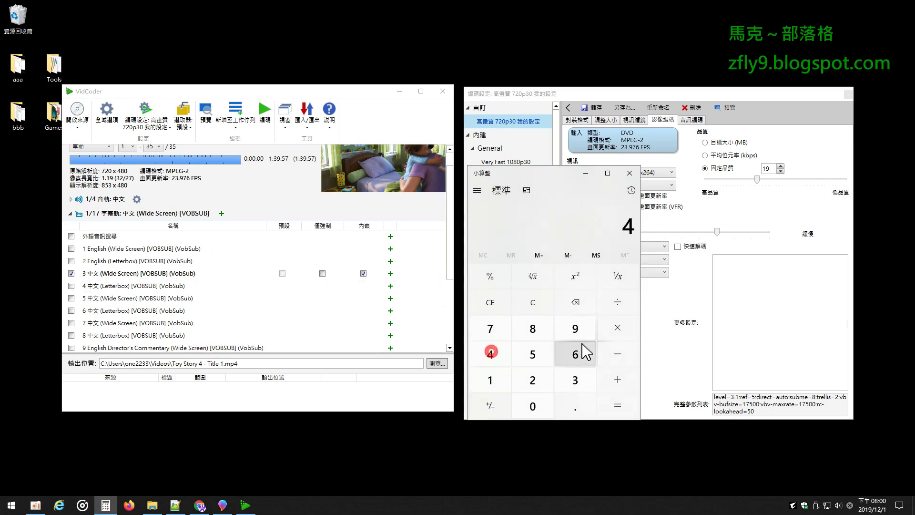
left_click(618, 302)
left_click(575, 379)
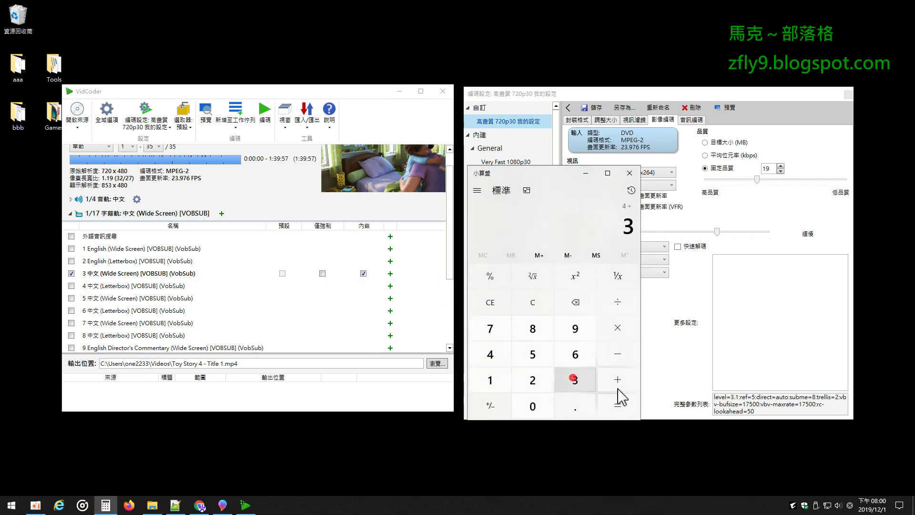
left_click(617, 406)
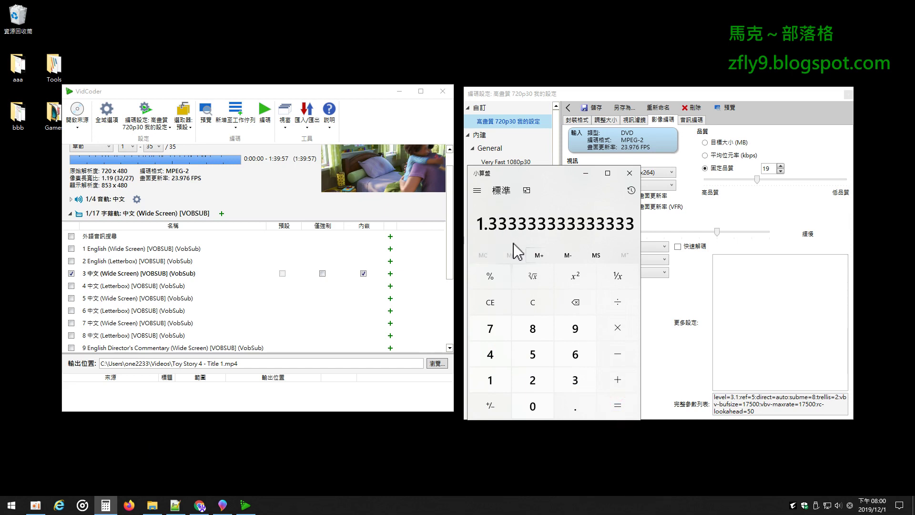
left_click(629, 173)
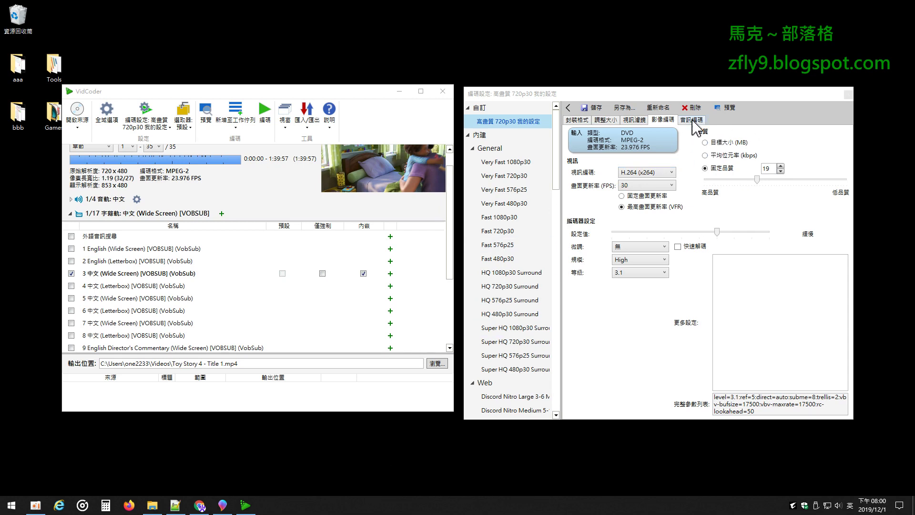
- Highlight the article's advice on using 720p for DVDs in Chrome, and minimize the browser to return to VidCoder
left_click(199, 505)
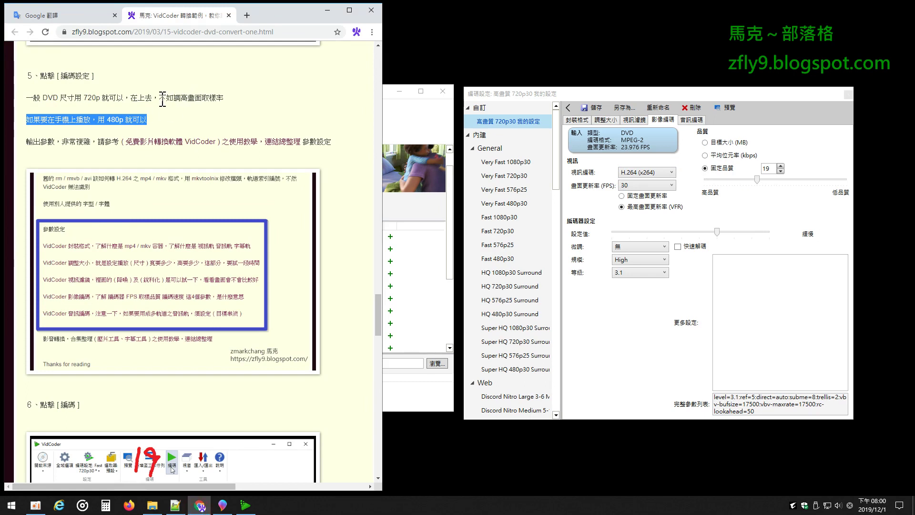
left_click_drag(26, 97, 229, 103)
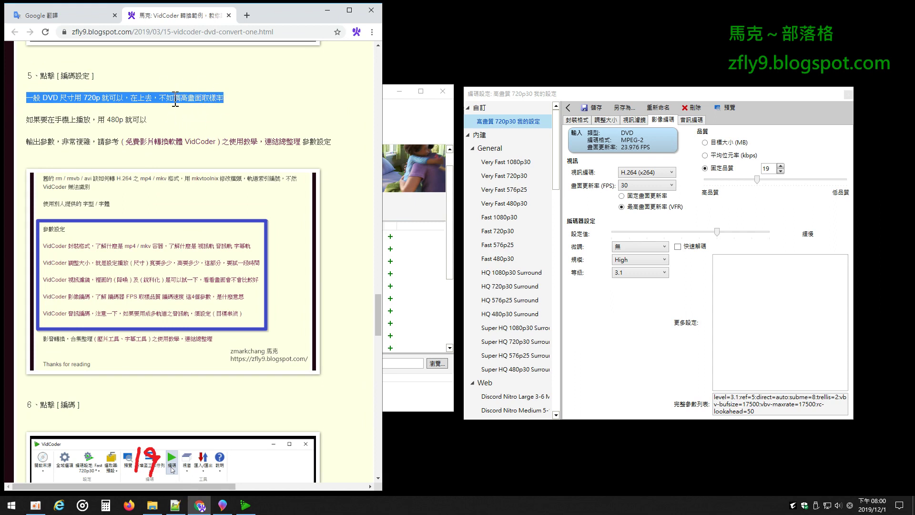
left_click(327, 10)
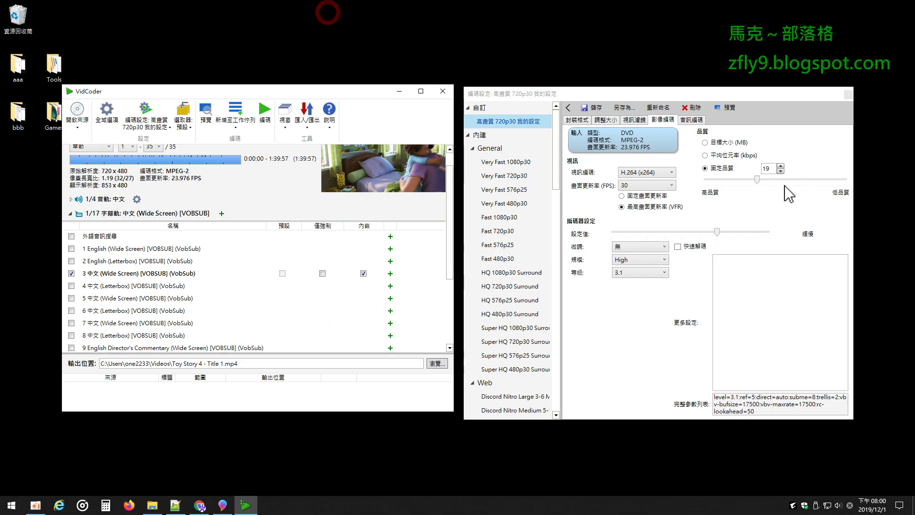
- Try constant quality values of 17 and 13 in the custom preset, return it to 19 and save the preset
left_click(780, 171)
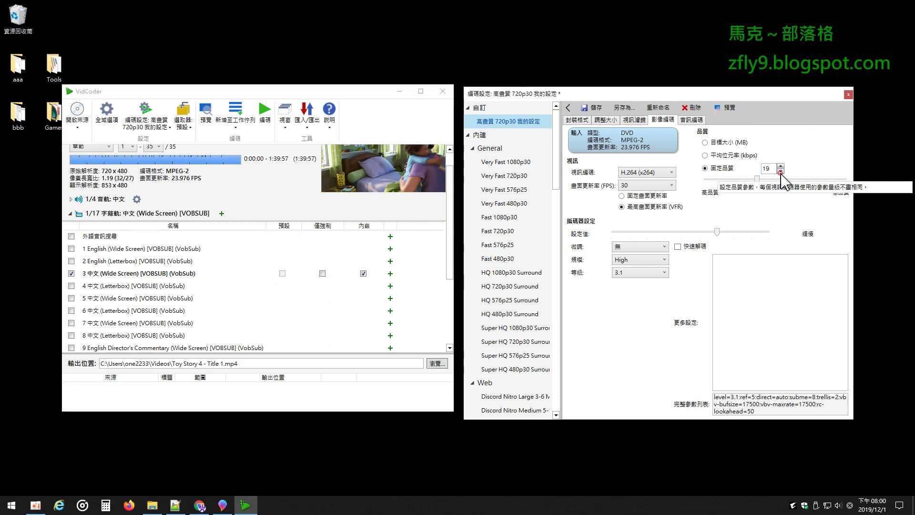
left_click(780, 172)
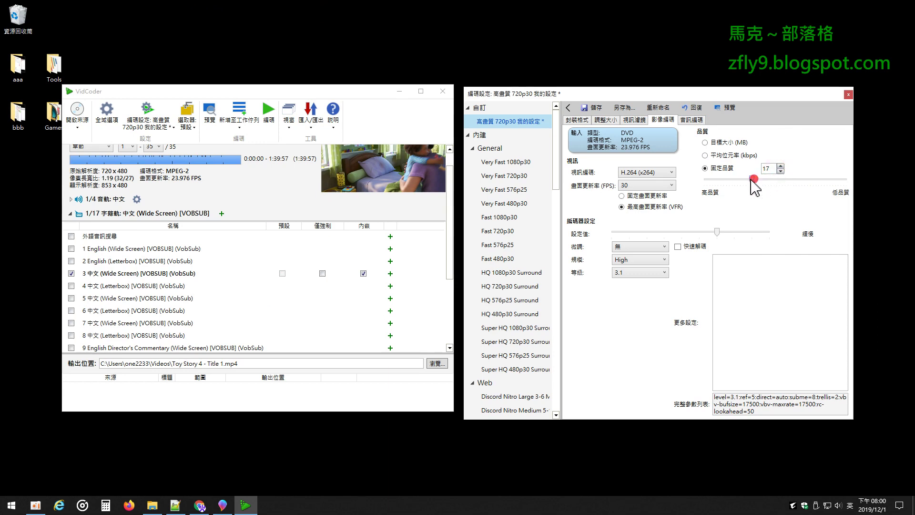
left_click_drag(753, 179, 740, 180)
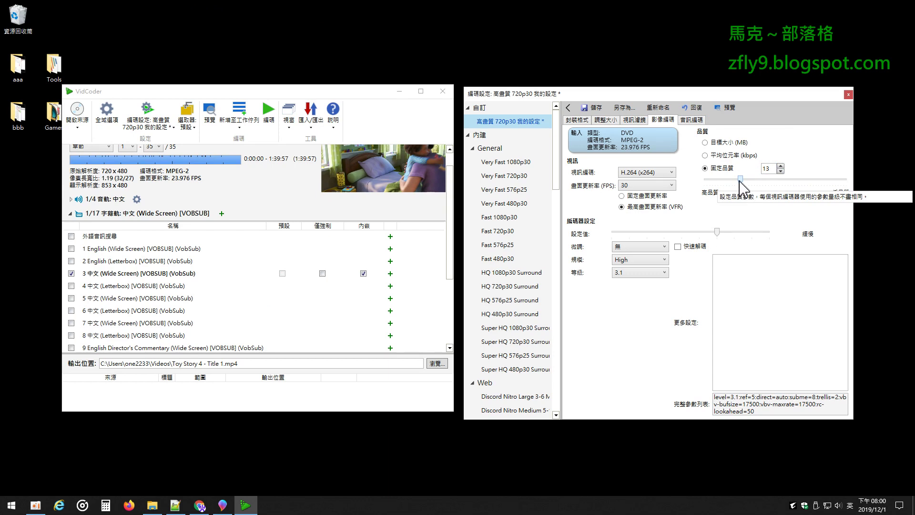
left_click_drag(740, 180, 757, 183)
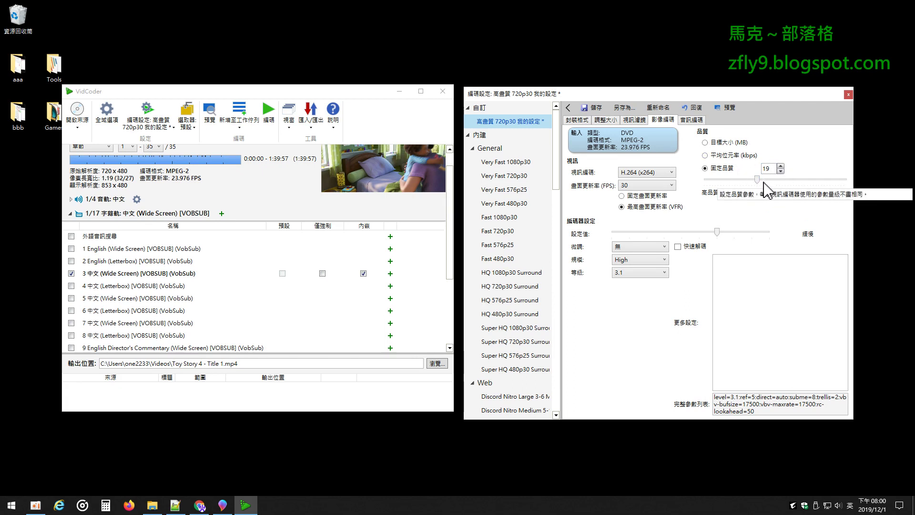
left_click(595, 107)
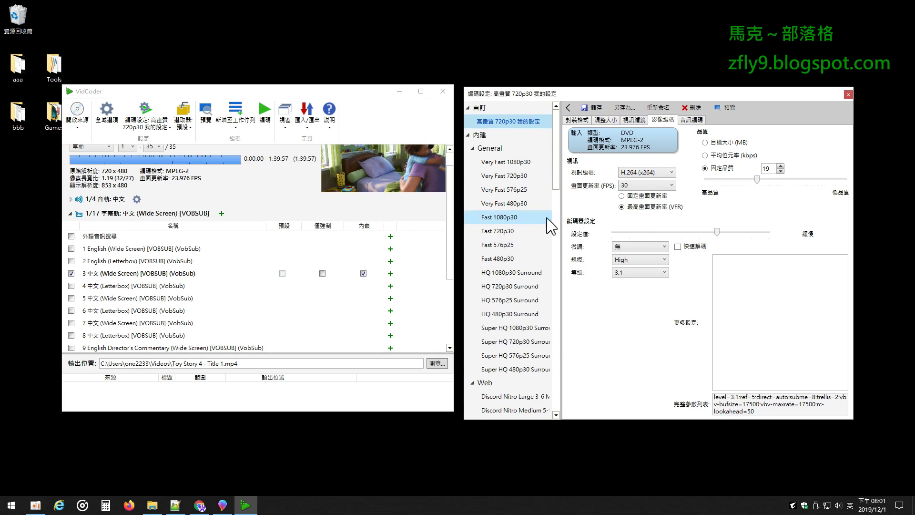
- Compare the video encoding settings of the built-in Fast 720p30 and HQ 720p30 Surround presets
left_click(508, 231)
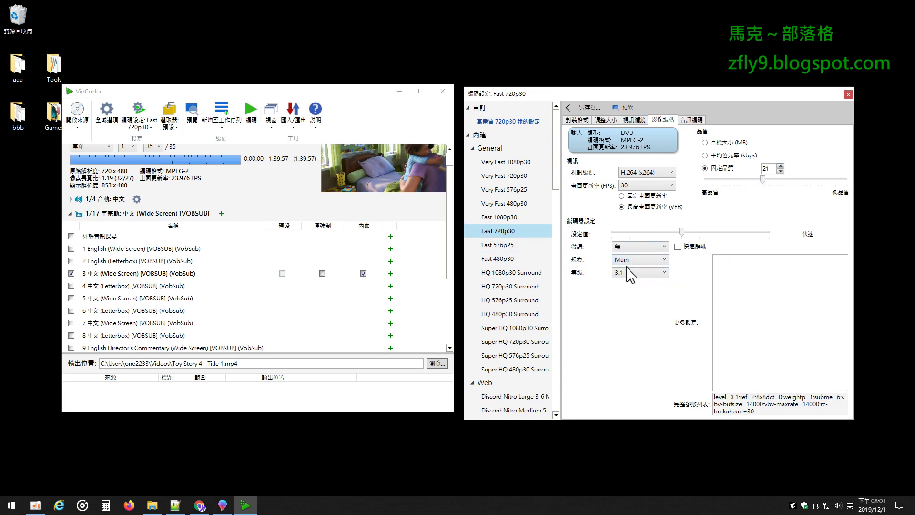
left_click(521, 287)
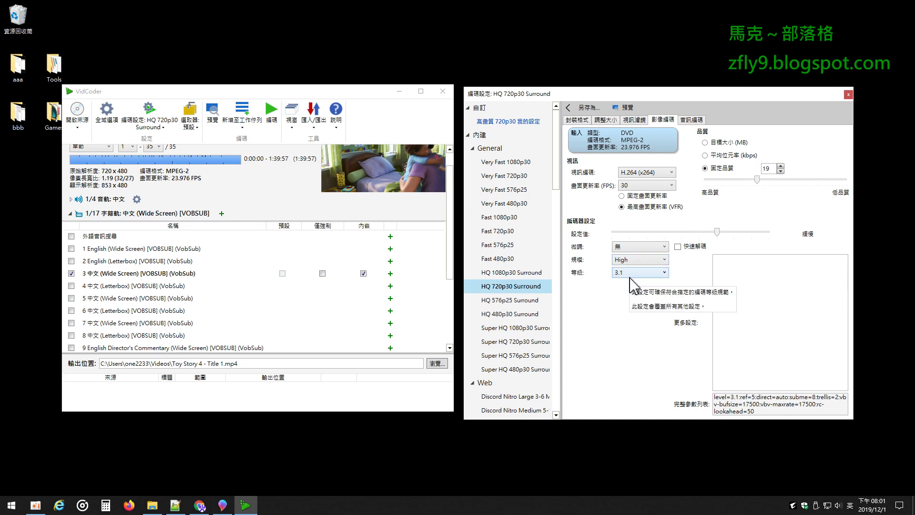
left_click(489, 231)
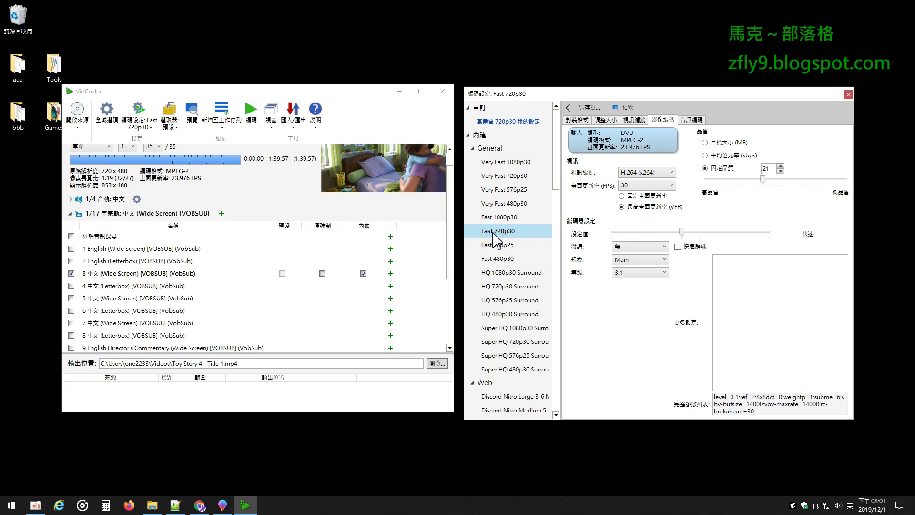
left_click(513, 289)
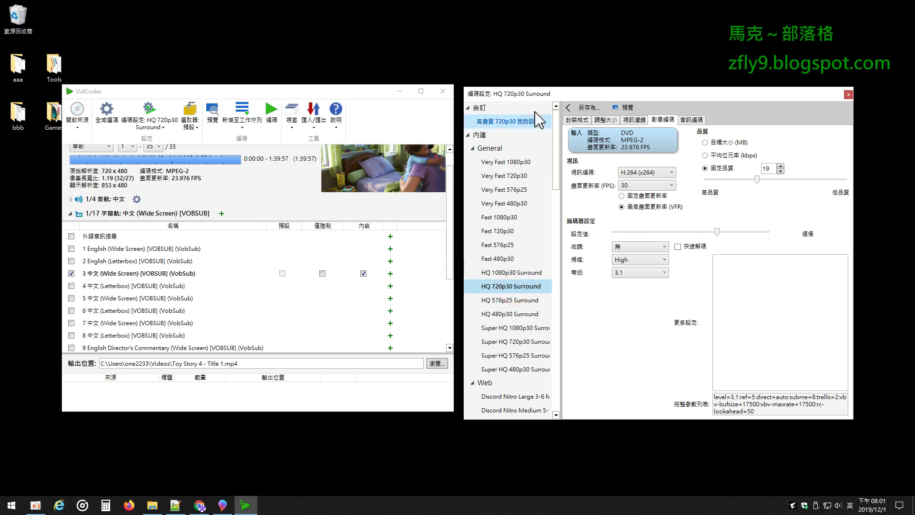
left_click(517, 230)
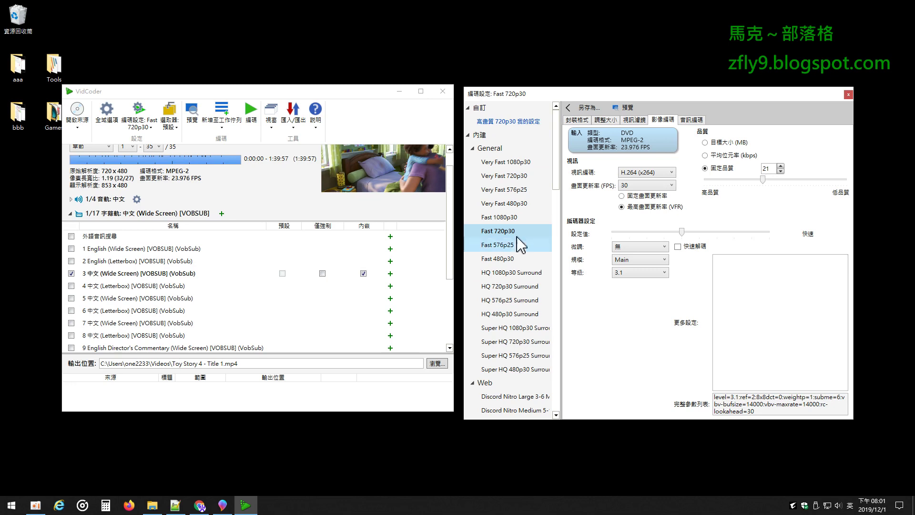
left_click(520, 284)
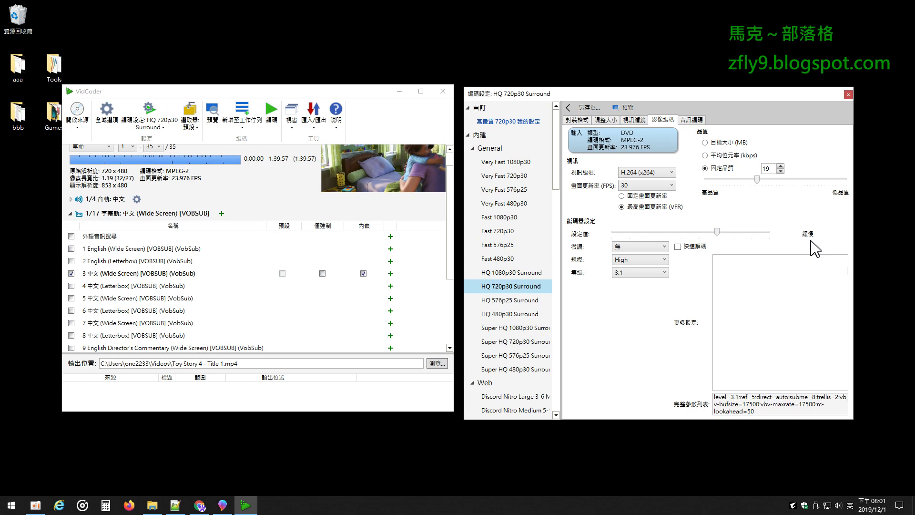
mouse_move(796, 235)
- Examine the video settings of the Android 480p30, Apple 540p30 Surround, Fast 480p30 and HQ 480p30 Surround presets
left_click_drag(559, 174, 556, 273)
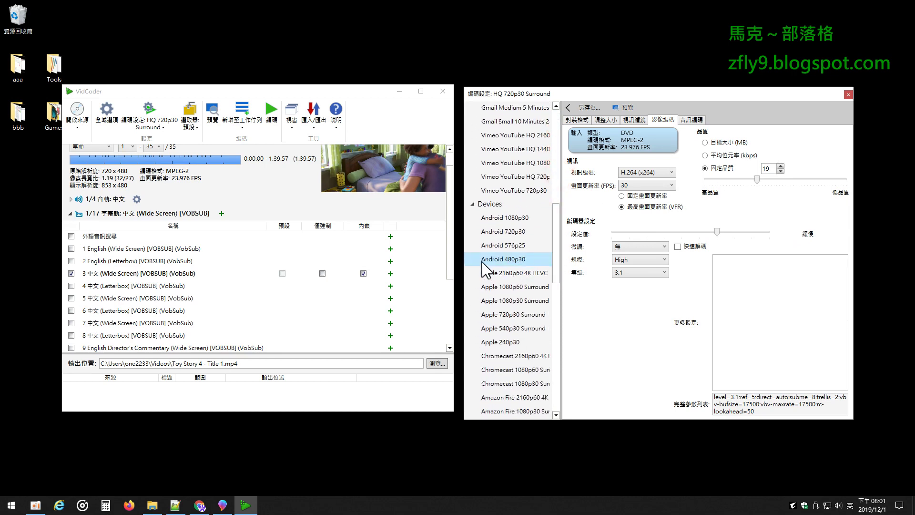
left_click(518, 261)
left_click_drag(554, 263, 555, 272)
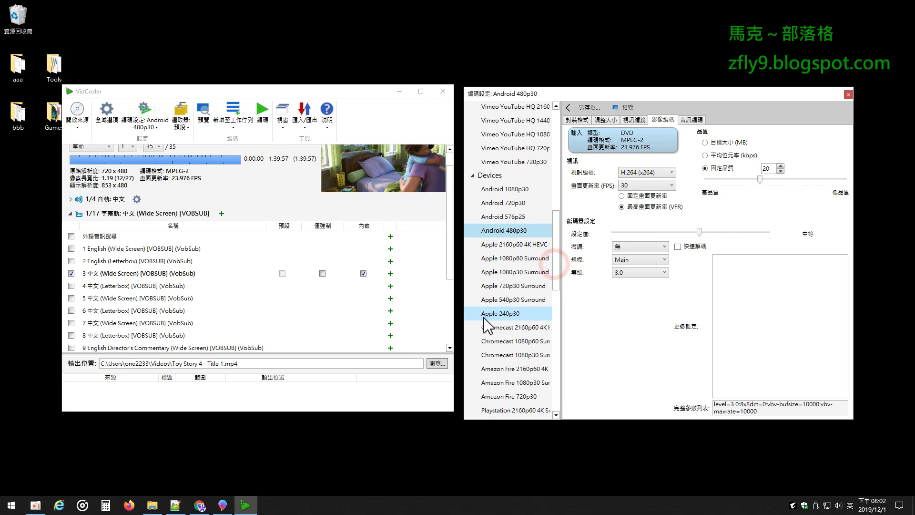
left_click(511, 300)
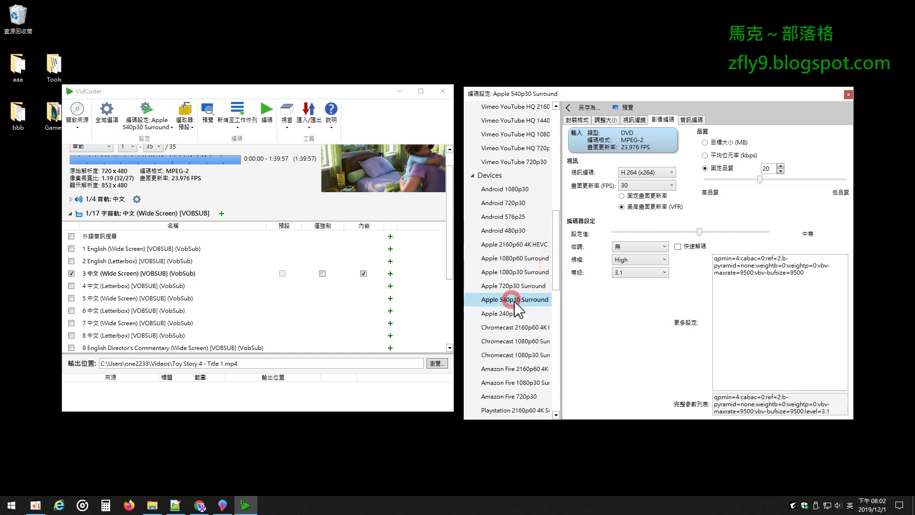
scroll(534, 311, "down", 6)
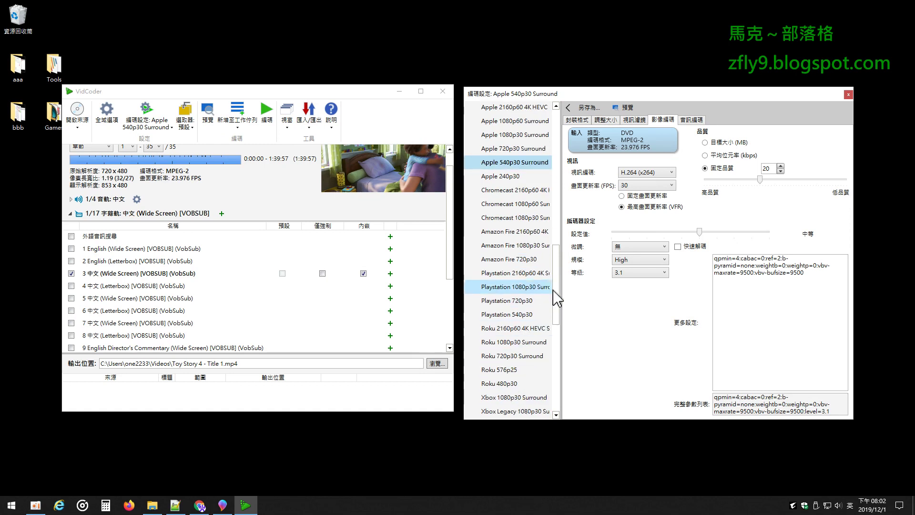
left_click_drag(555, 288, 558, 157)
left_click(507, 221)
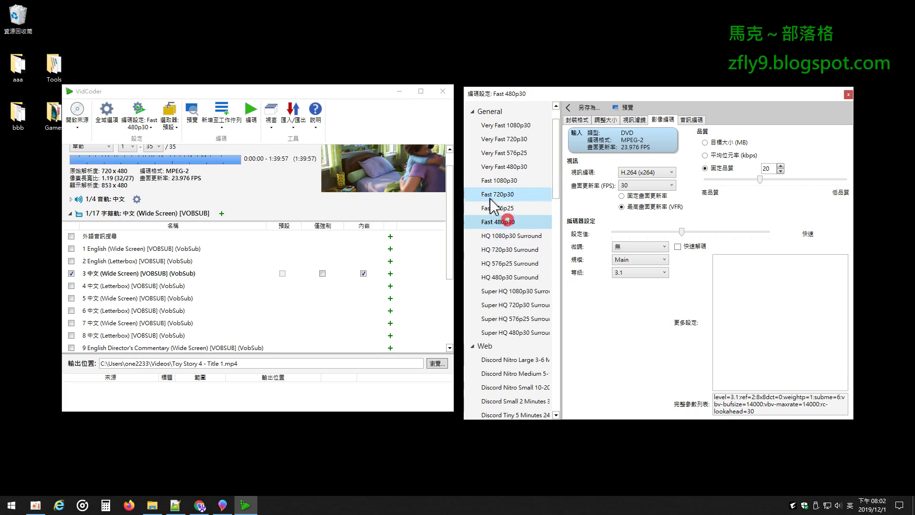
left_click(497, 280)
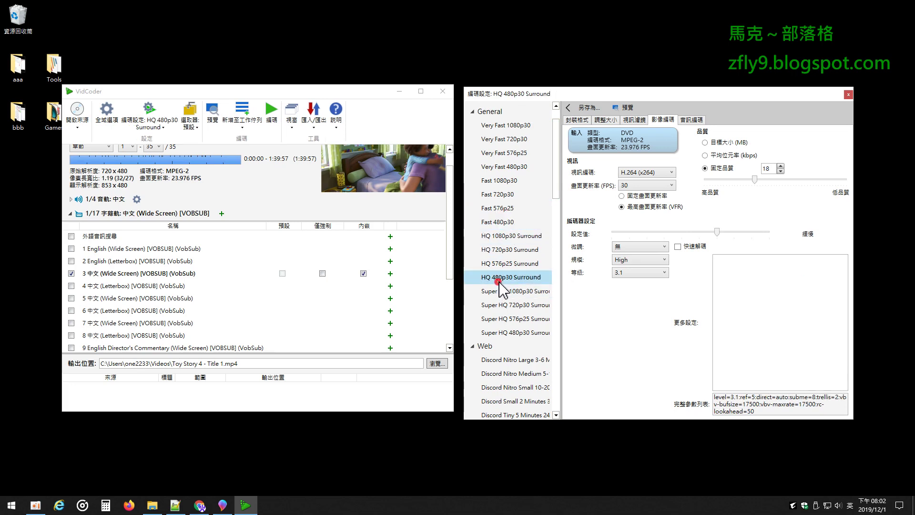
- Save the built-in Android 480p30 preset as a custom preset named Android 480p30 我的設定
left_click_drag(556, 193, 557, 305)
left_click(527, 268)
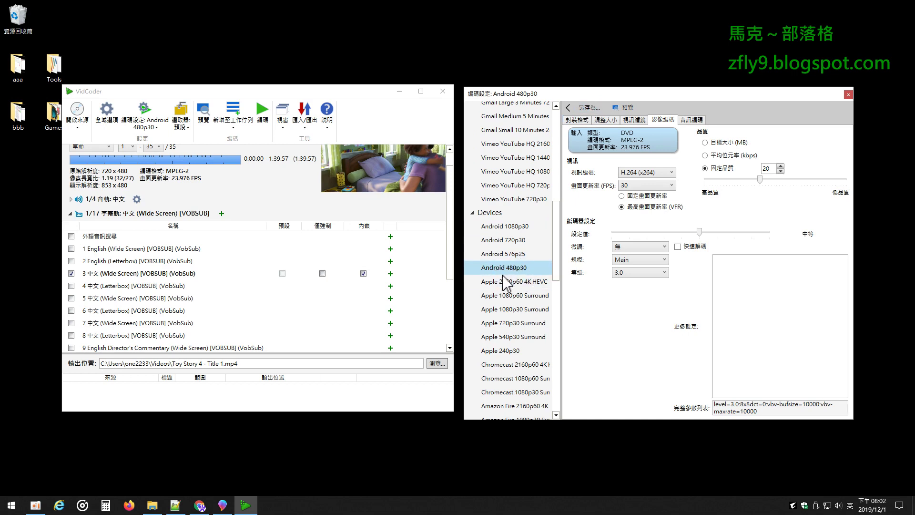
left_click(587, 107)
left_click(667, 262)
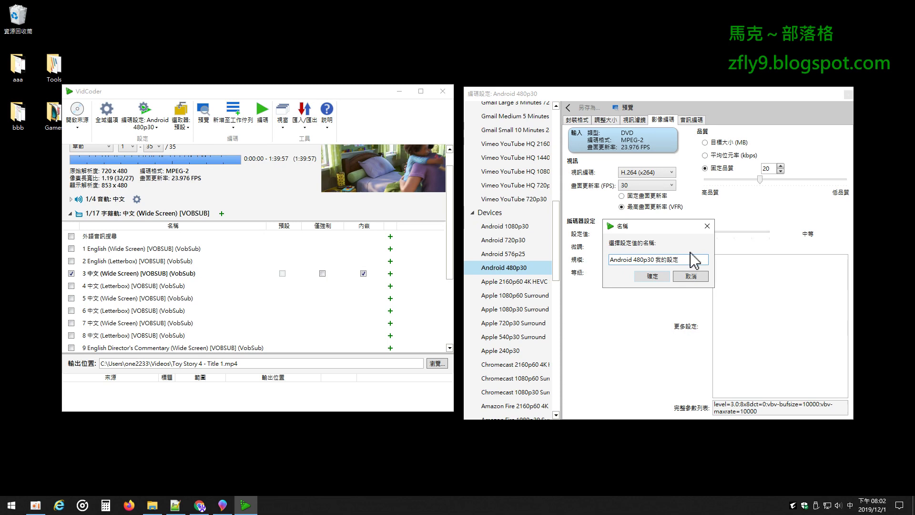
left_click(667, 274)
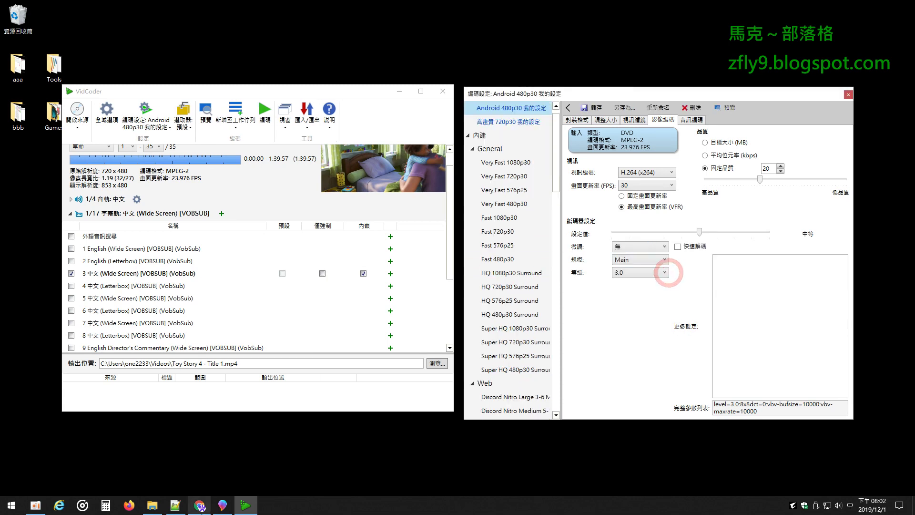
- Highlight the article's advice on using 480p for phone playback in Chrome, and minimize the browser to return to VidCoder
left_click(199, 505)
left_click(49, 116)
left_click_drag(28, 120, 147, 120)
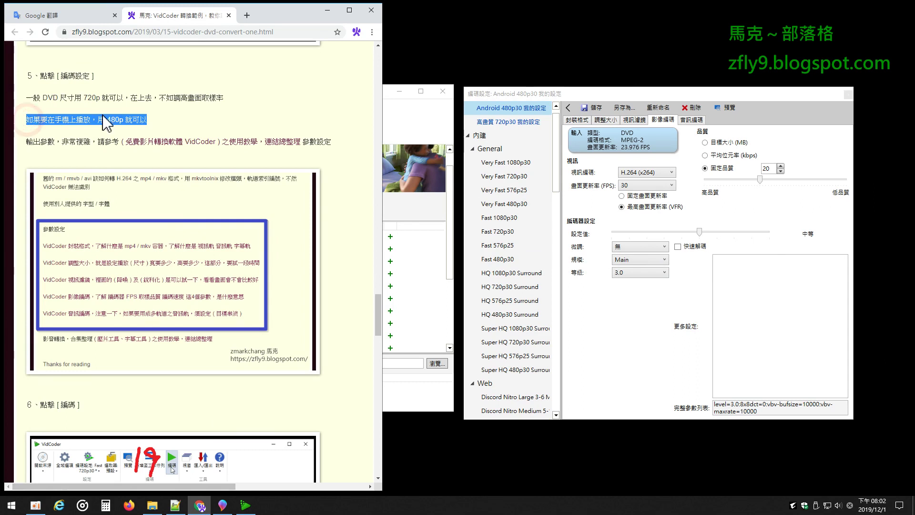
left_click(328, 10)
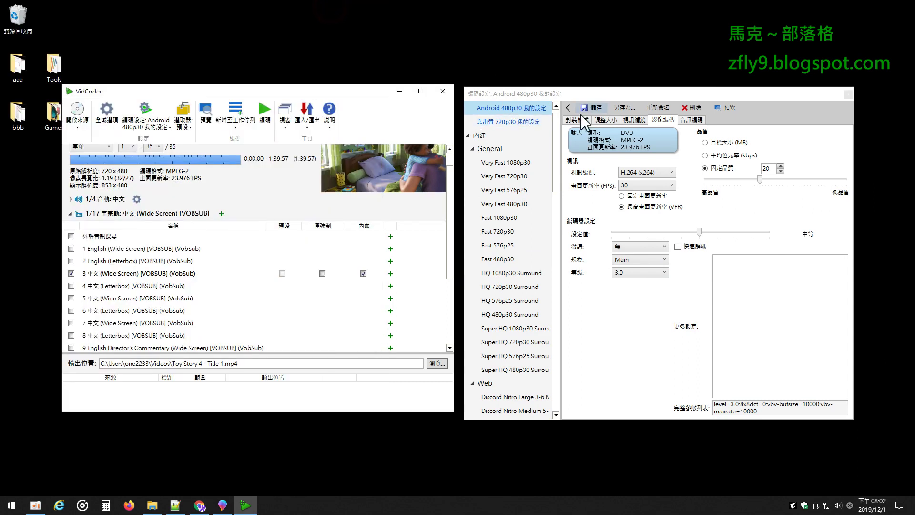
- Set the Android preset's scaling mode to 縮放至目標大小, save it and check its container format
left_click(602, 120)
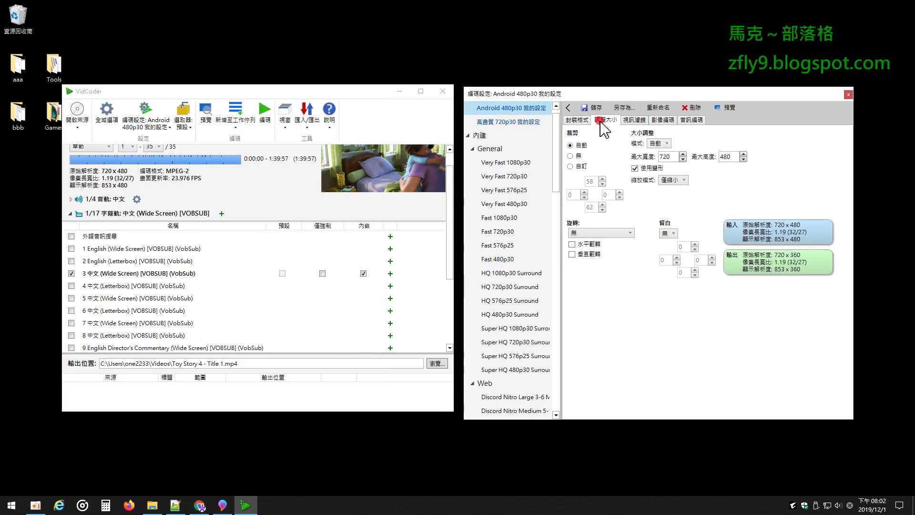
left_click(686, 198)
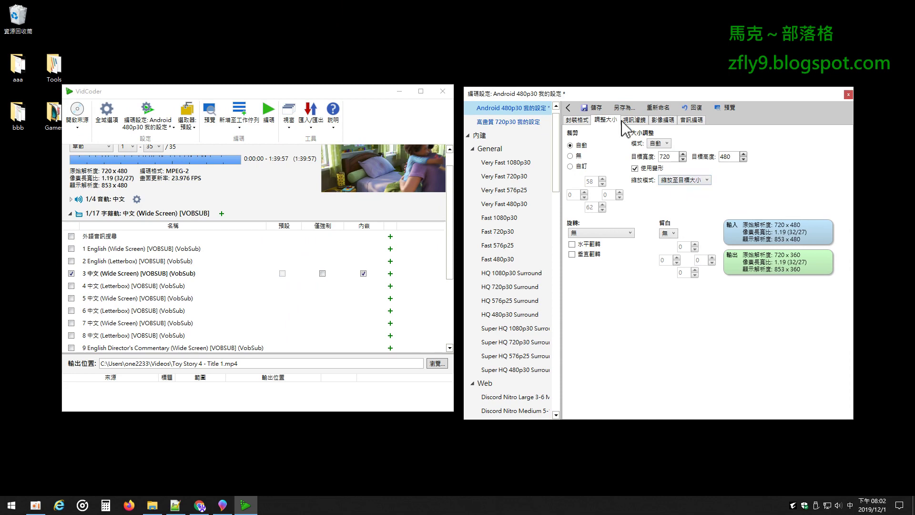
left_click(595, 108)
left_click(577, 119)
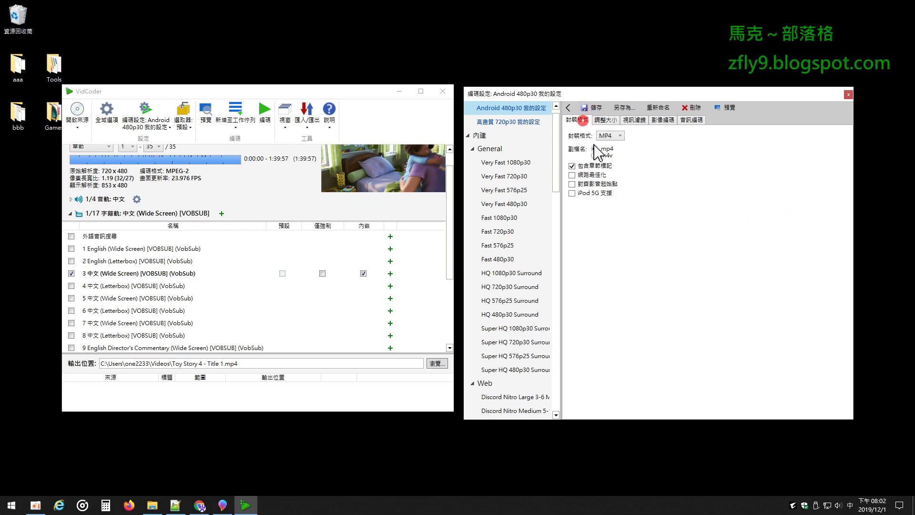
left_click(610, 119)
- Try audio sample rates of 44.1 kHz and 48 kHz and a bitrate of 192 kbps in the Android preset
left_click(684, 119)
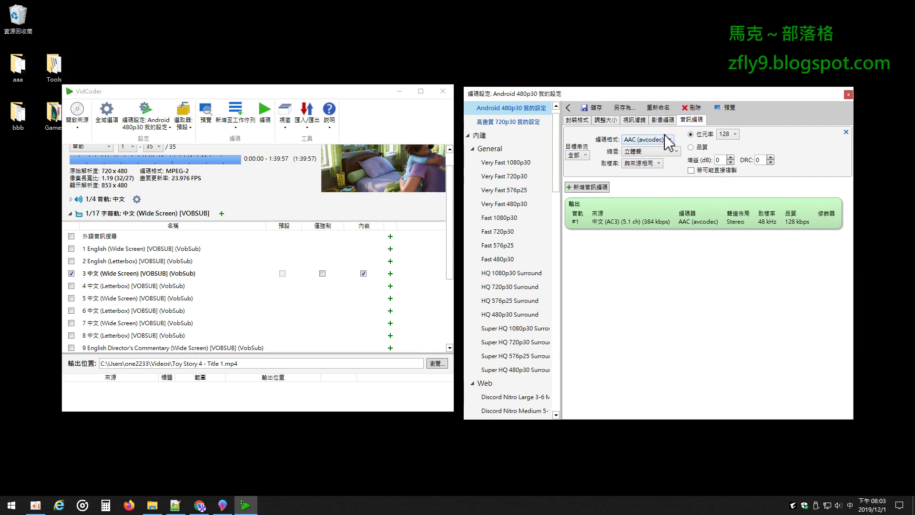
left_click(659, 163)
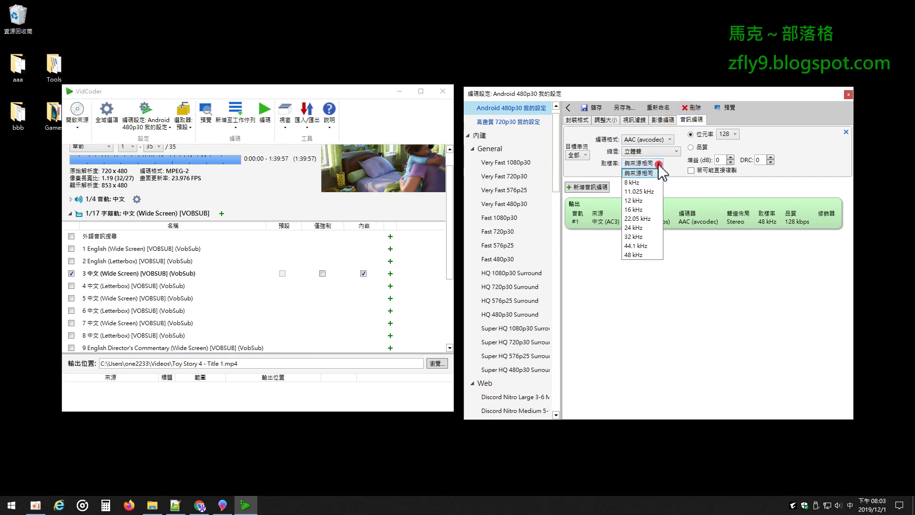
left_click(641, 247)
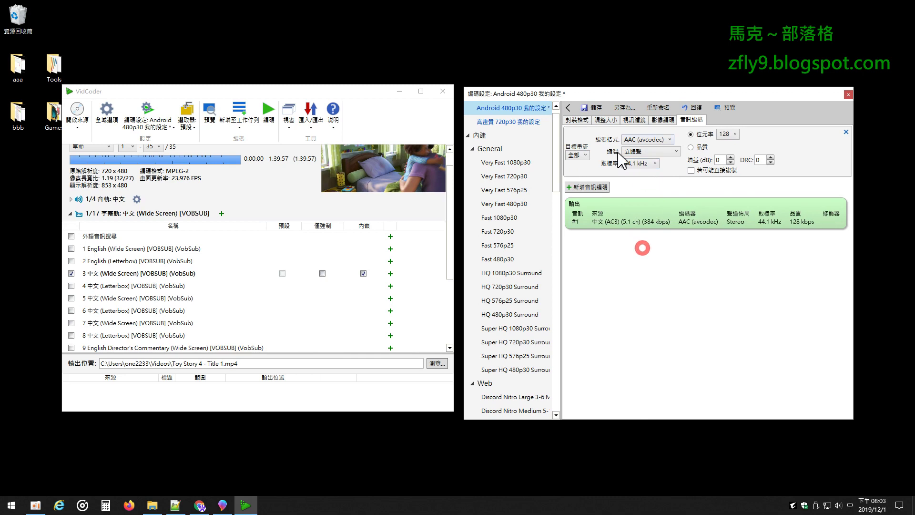
left_click(655, 163)
left_click(635, 256)
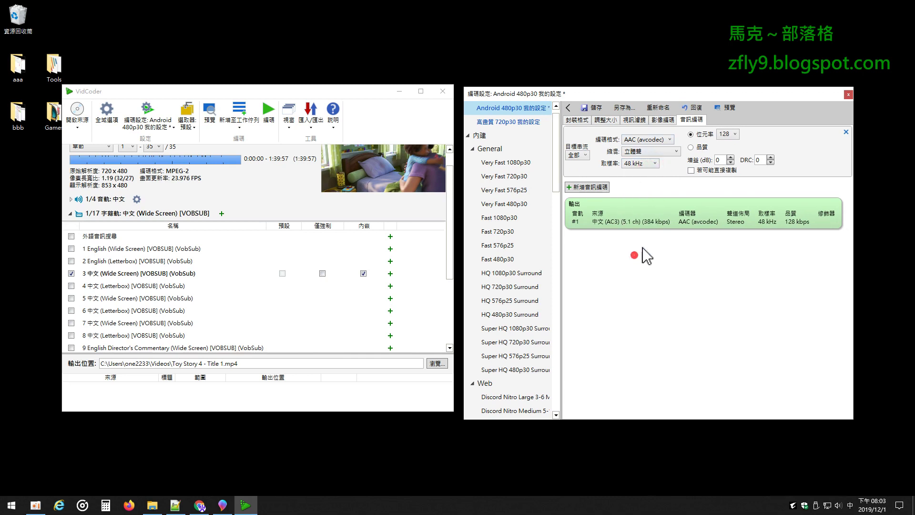
left_click(735, 134)
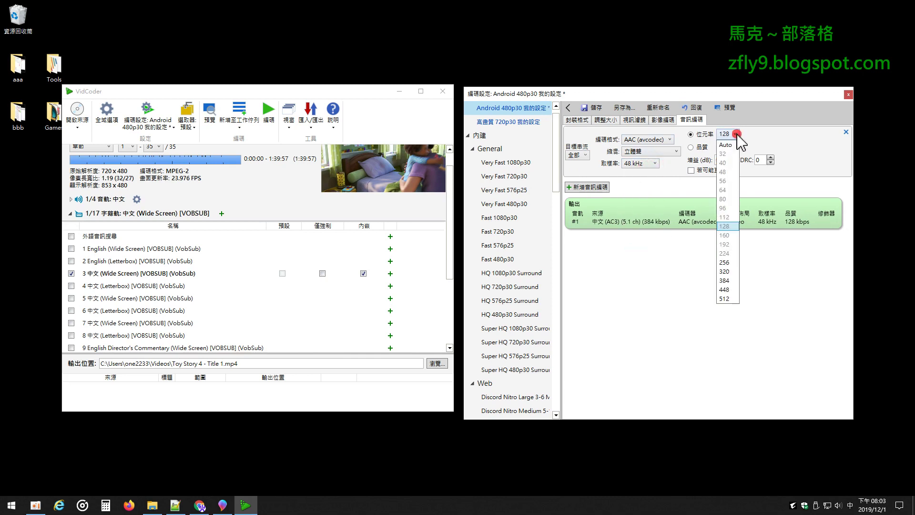
left_click(731, 244)
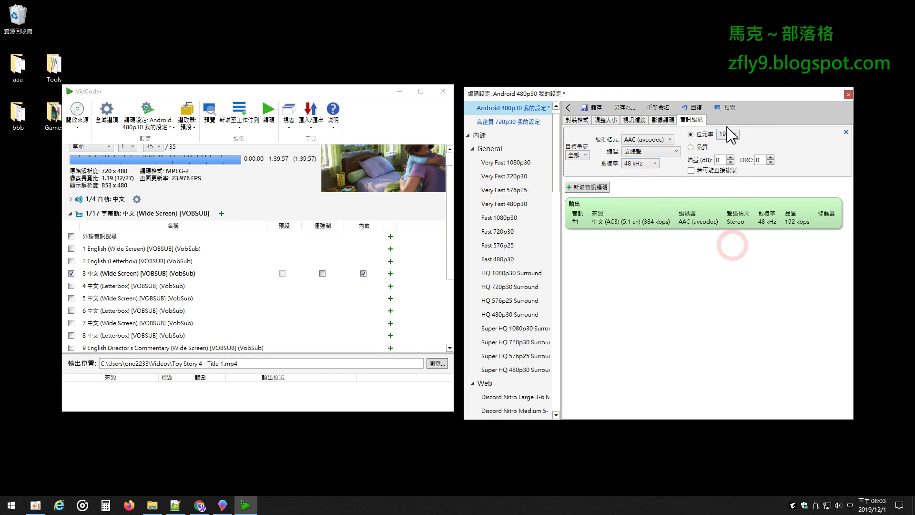
- Set the Android preset's audio sample rate to 44.1 kHz and its bitrate to 128 kbps, and save the preset
left_click(641, 163)
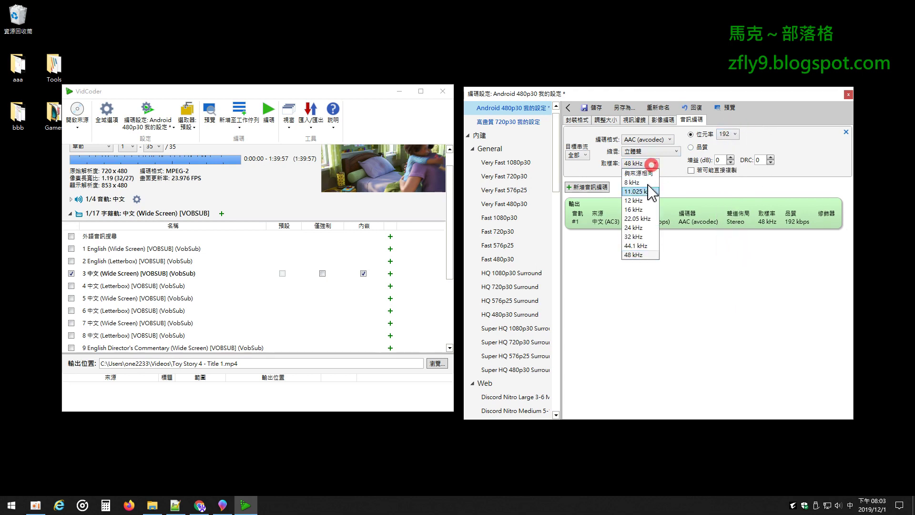
left_click(649, 244)
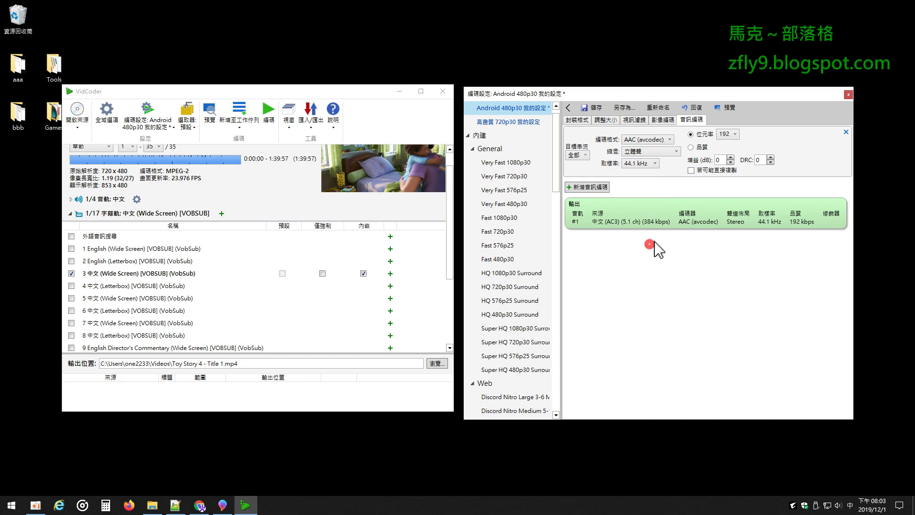
left_click(632, 165)
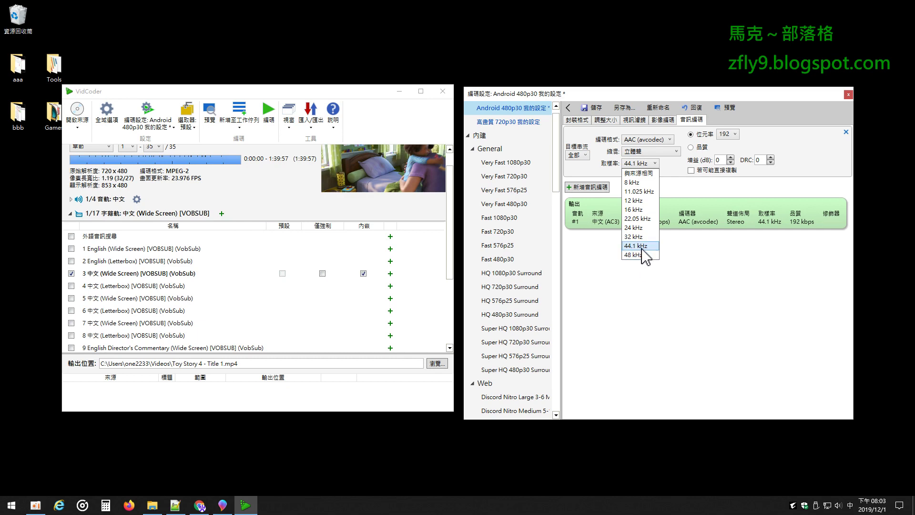
left_click(644, 246)
left_click(732, 134)
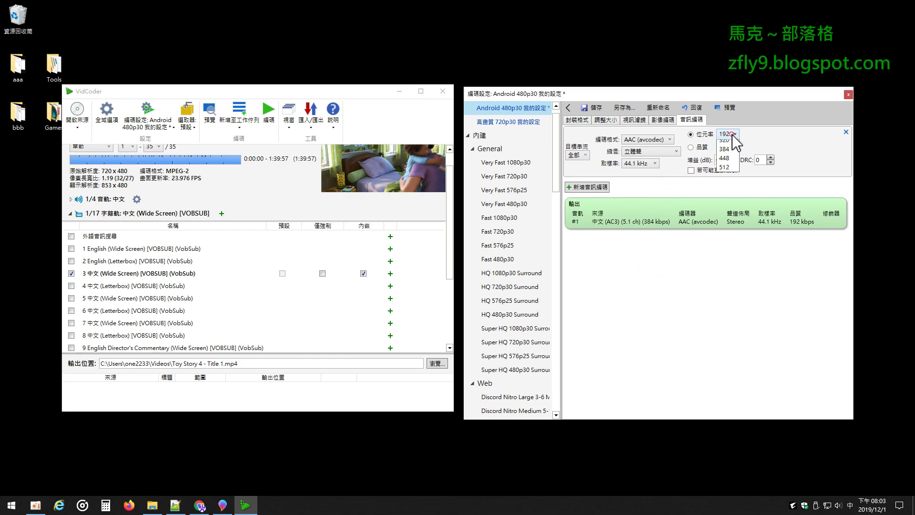
left_click(733, 227)
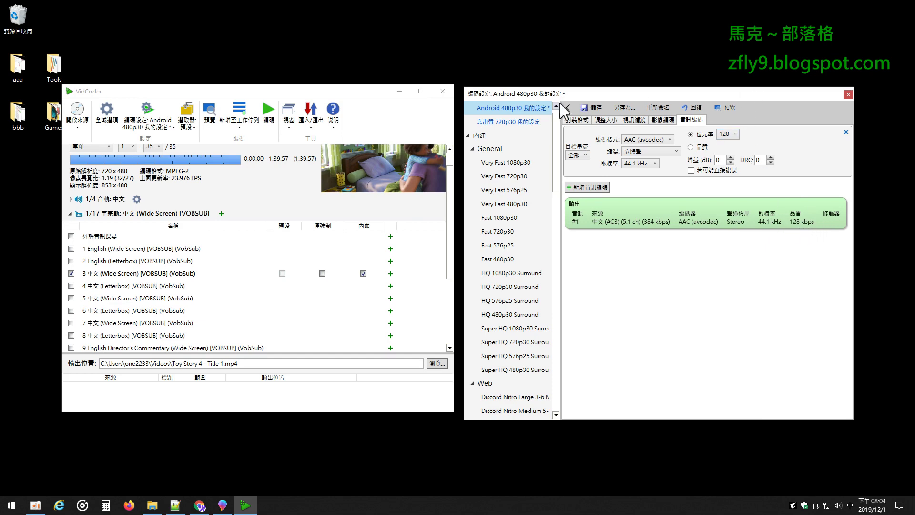
left_click(598, 107)
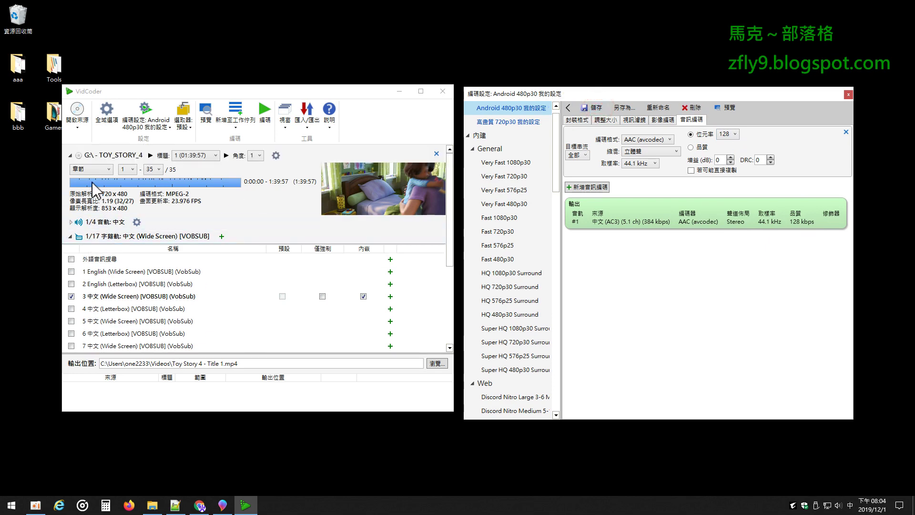
- Expand the audio track list in the main window and collapse the source and subtitle sections
left_click(71, 221)
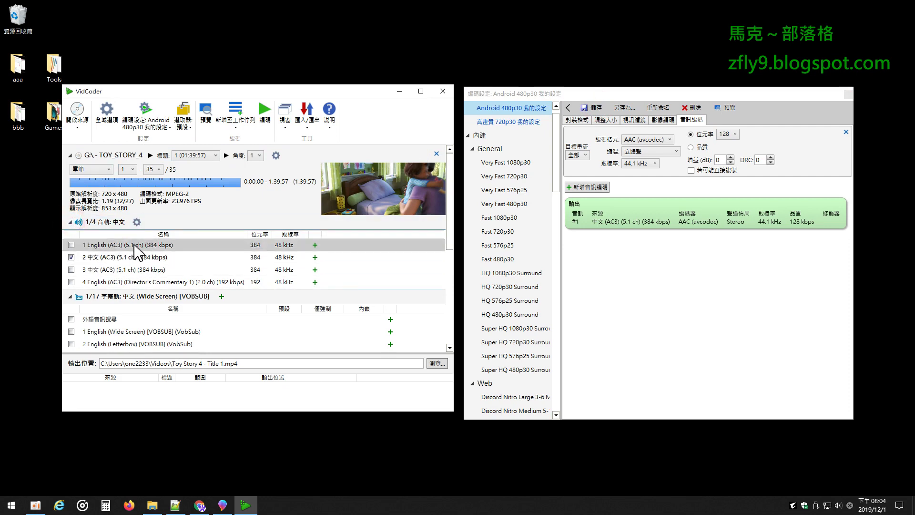
left_click(70, 155)
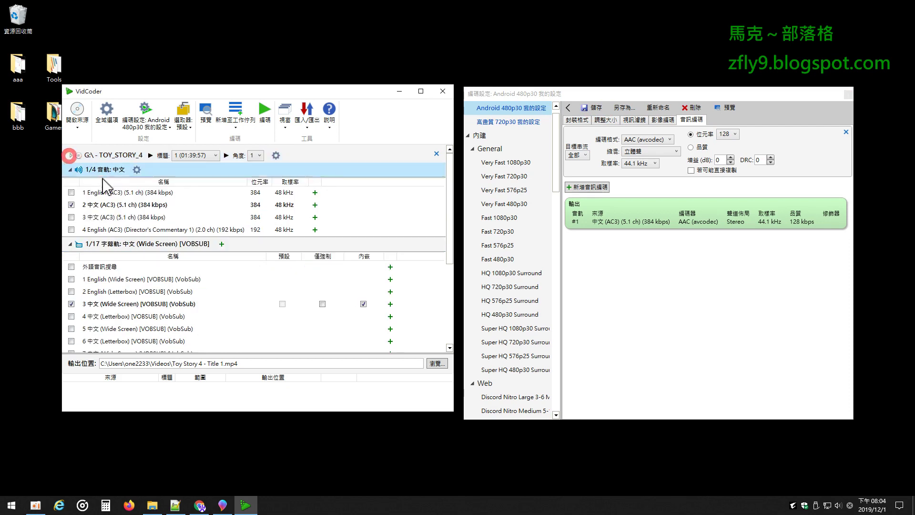
left_click(70, 244)
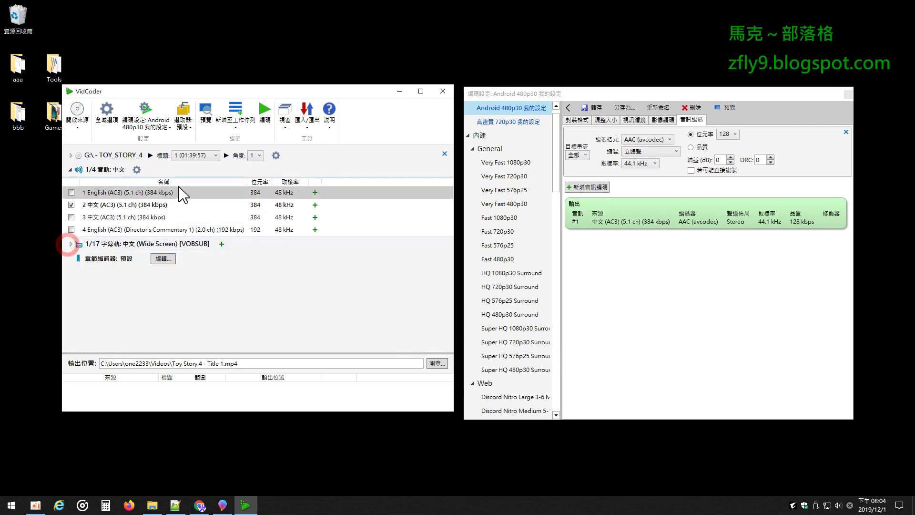
- Expand the subtitle tracks, reselect track 3 中文 (Wide Screen) and mark it as 內嵌
left_click(71, 169)
left_click(70, 183)
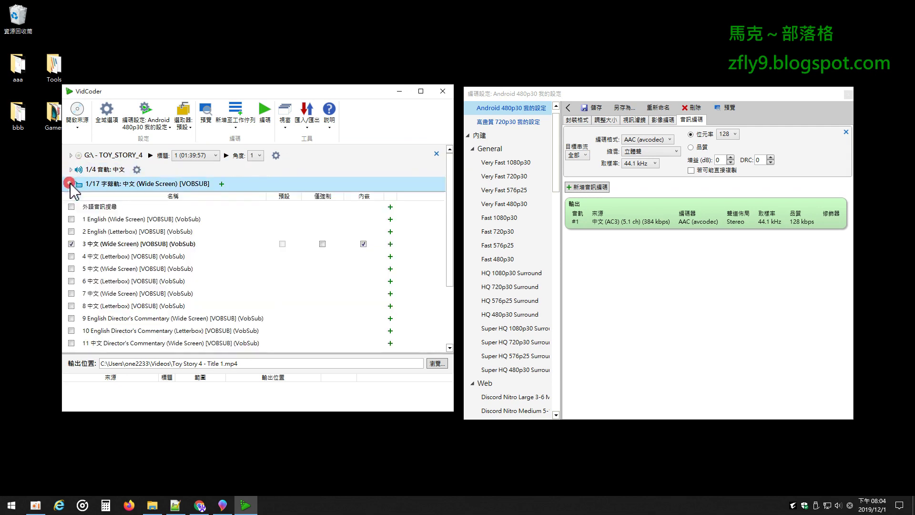
left_click(364, 244)
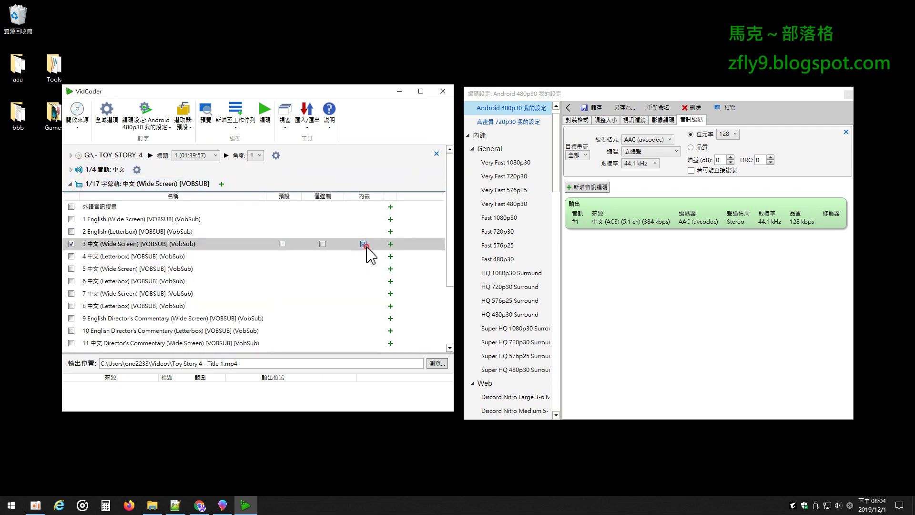
left_click(71, 244)
left_click(71, 243)
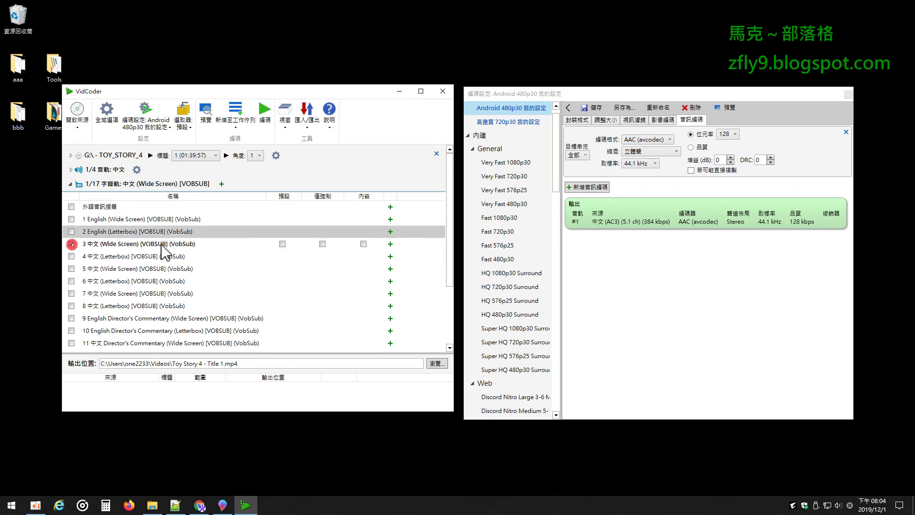
left_click(364, 244)
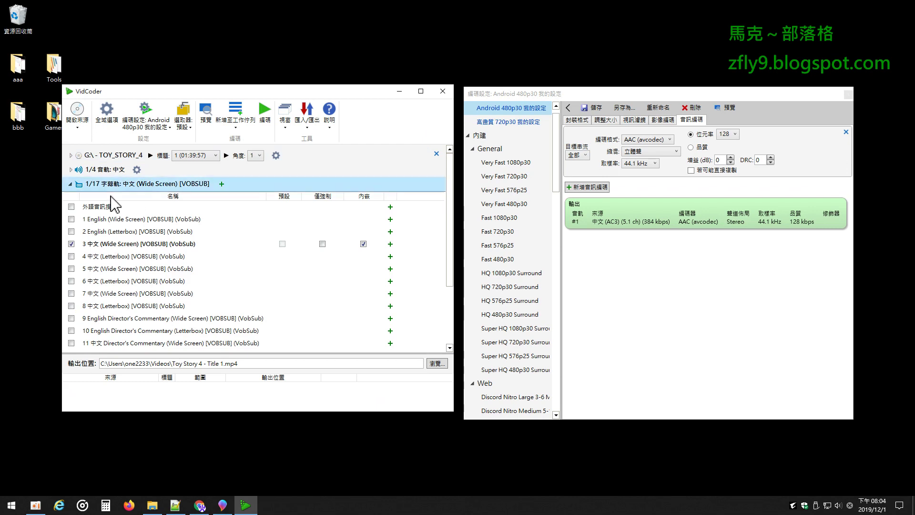
- Collapse the subtitle list, expand the source section and limit the range to chapters 14 to 17
left_click(70, 183)
left_click(70, 155)
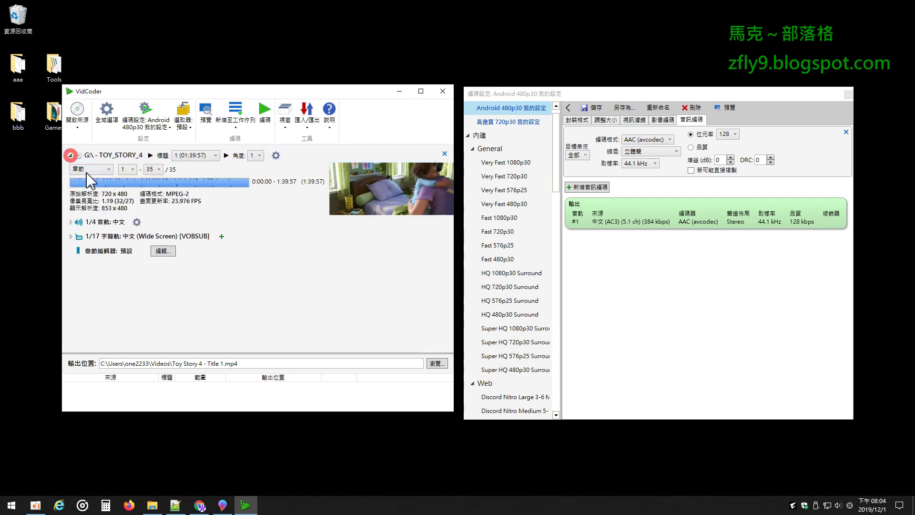
mouse_move(149, 183)
left_mouse_down()
mouse_move(175, 183)
mouse_move(162, 183)
left_mouse_up()
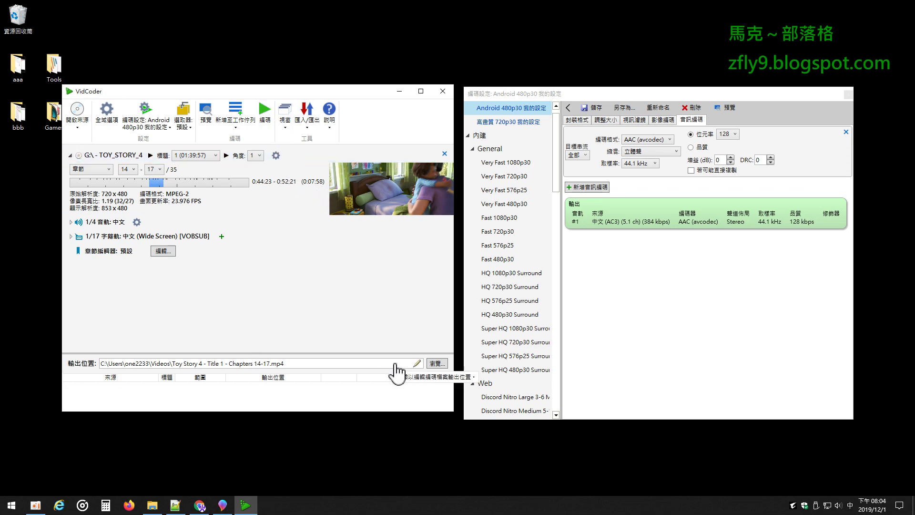
- Rename the output file as Toy Story 4 vvvvvvvvvv.mp4 and encode the selected chapters
left_click(417, 364)
left_click(261, 366)
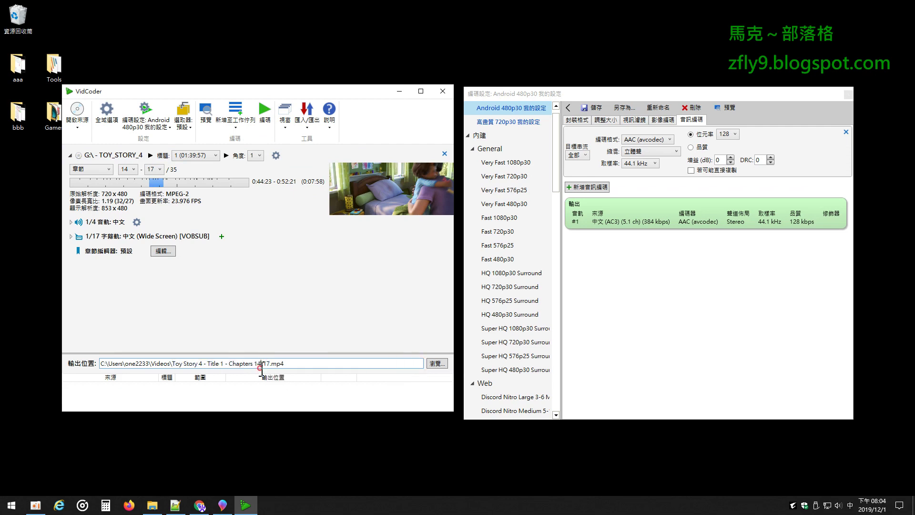
left_click_drag(270, 365, 206, 364)
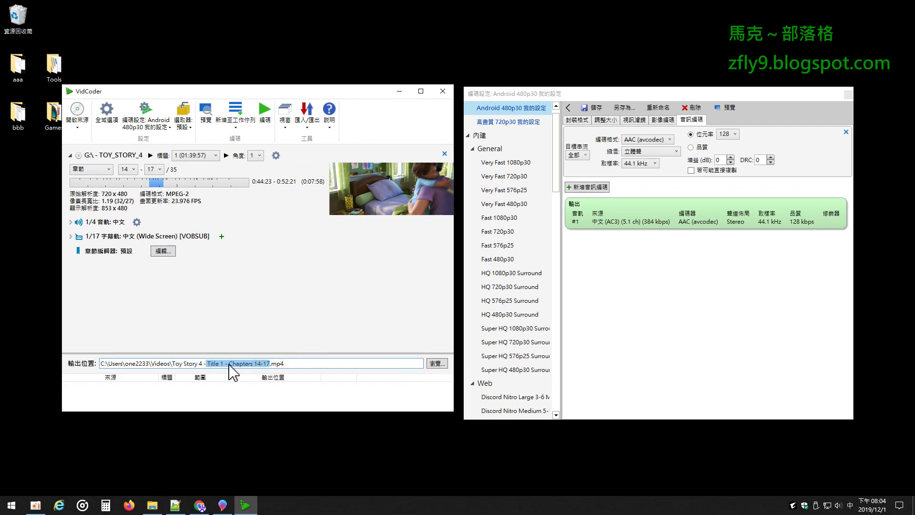
key("BackSpace")
key("BackSpace")
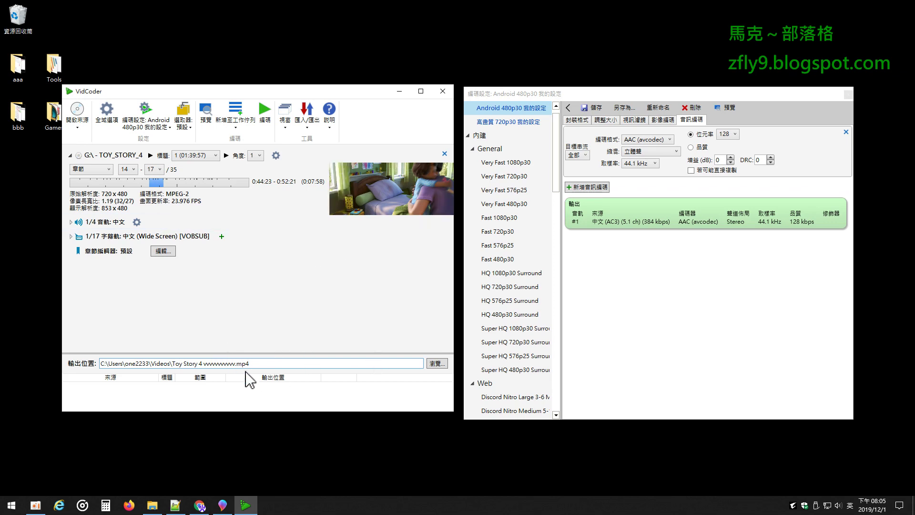
left_click(236, 323)
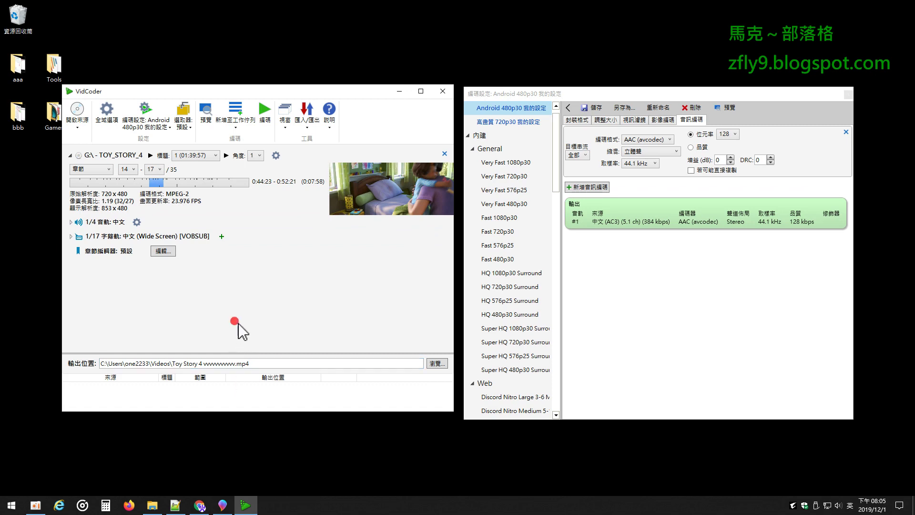
left_click(264, 113)
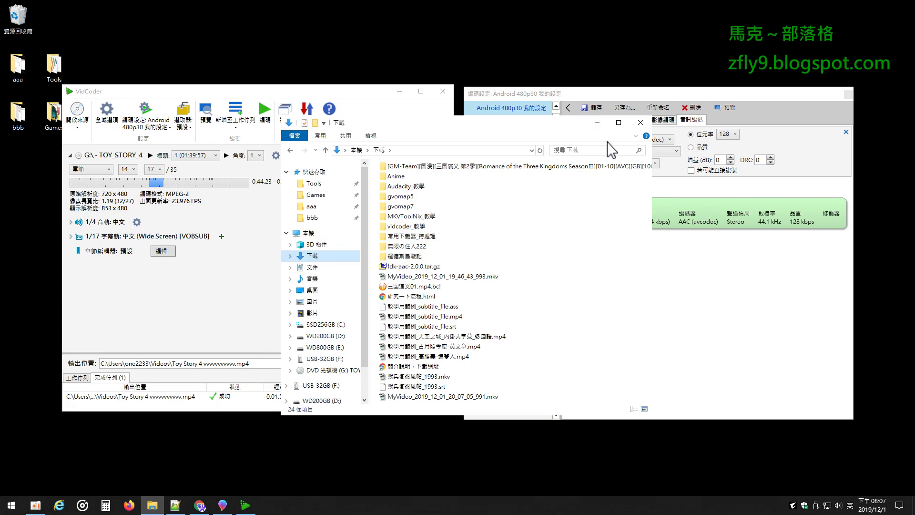
left_click(597, 124)
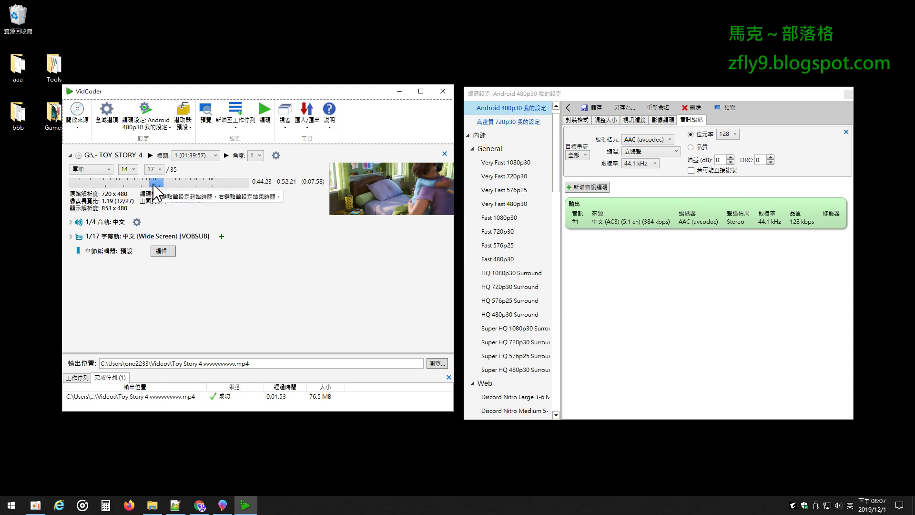
- Switch to the browser and read the DVD conversion tutorial as far as its advice on previewing and trimming
left_click(199, 505)
scroll(276, 240, "down", 10)
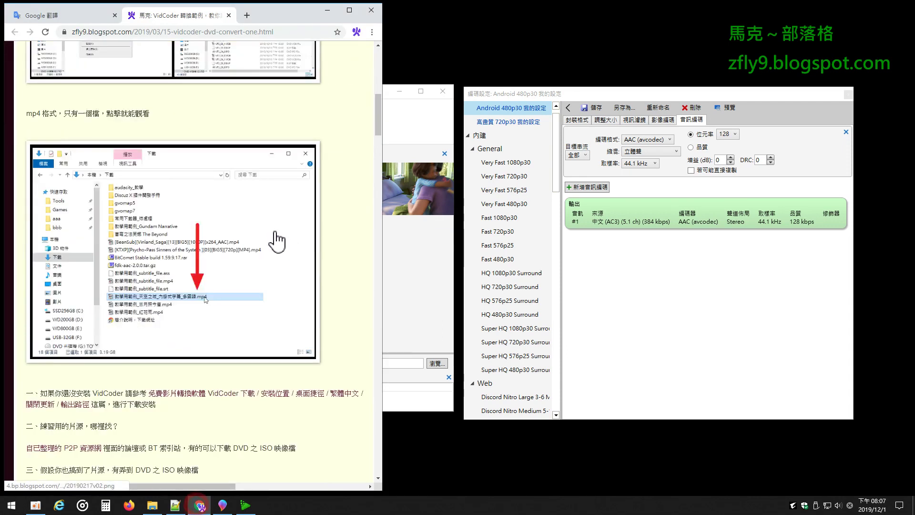
scroll(279, 237, "down", 20)
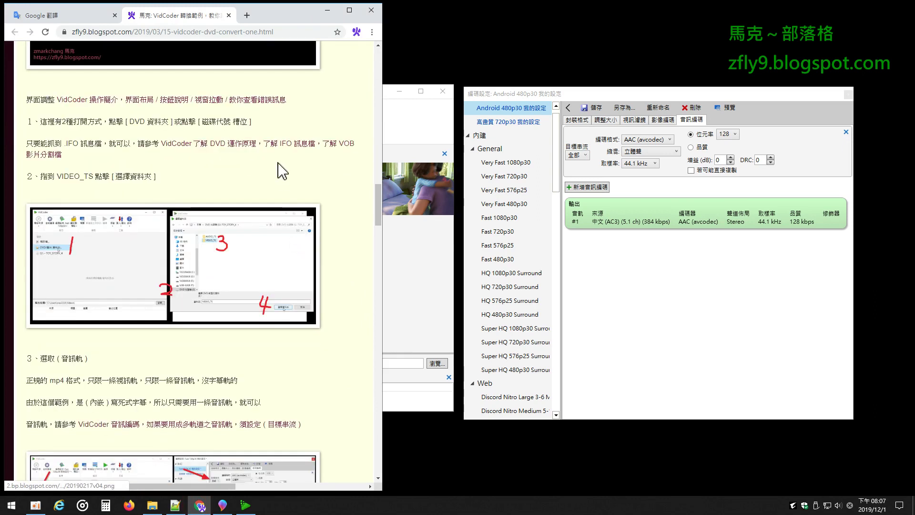
scroll(281, 172, "down", 20)
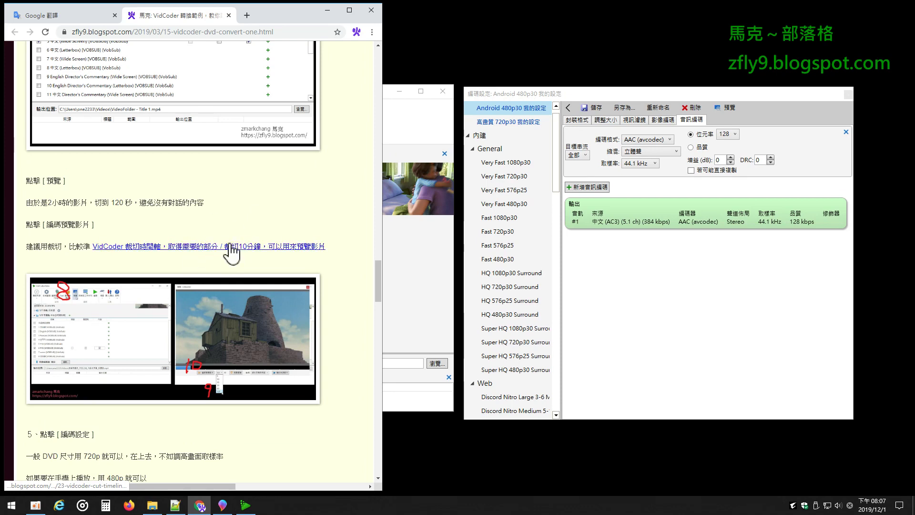
left_click(327, 10)
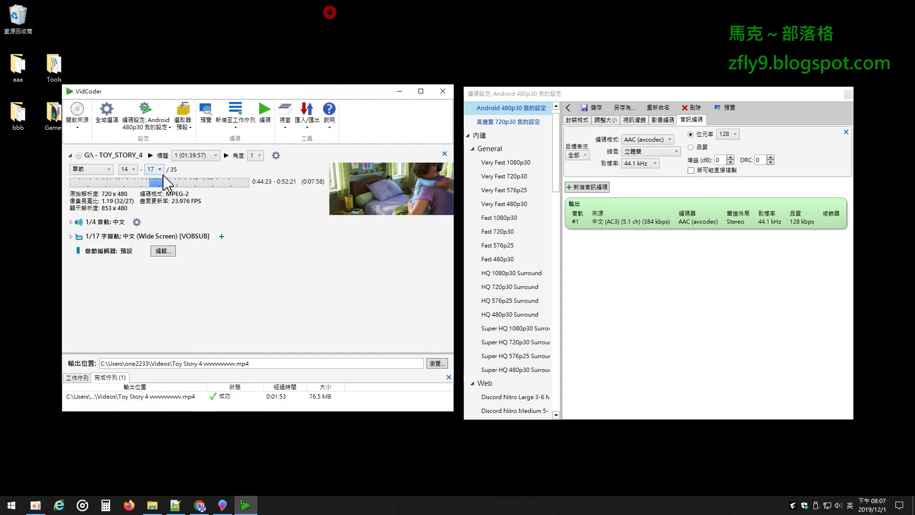
- Try switching the source range type back and forth between 章節 and 時間範圍
left_click(113, 169)
left_click(100, 179)
left_click(107, 169)
left_click(95, 188)
left_click(103, 170)
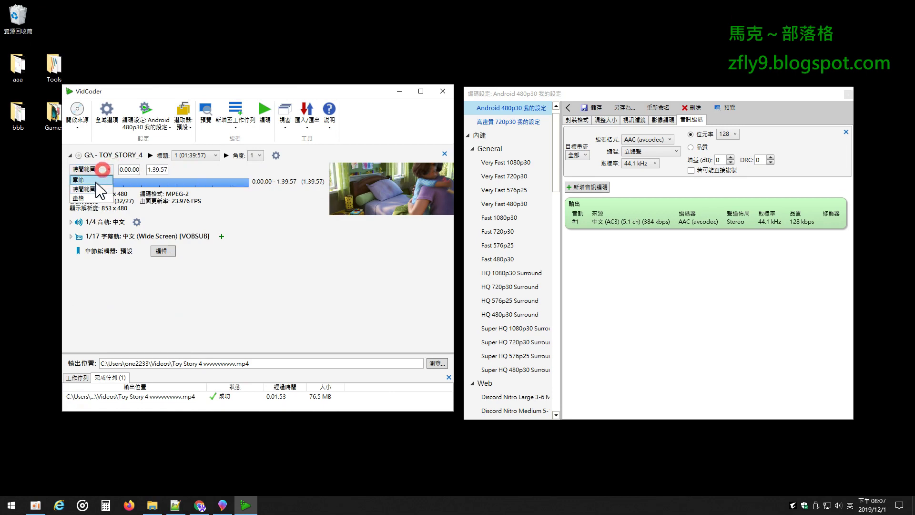
left_click(94, 180)
left_click(98, 169)
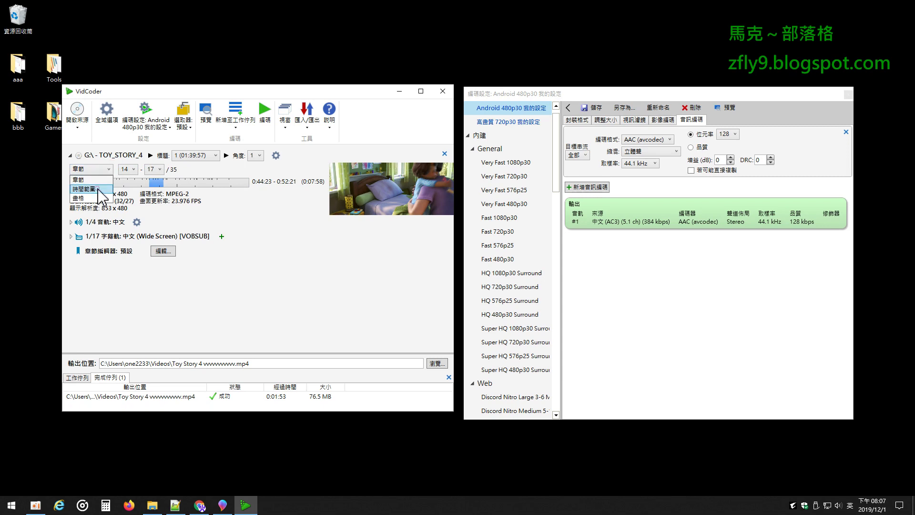
left_click(98, 189)
- Keep title 1, try a time range of 0:58:54 to 1:04:14 and compare it with the 章節 range
left_click(215, 155)
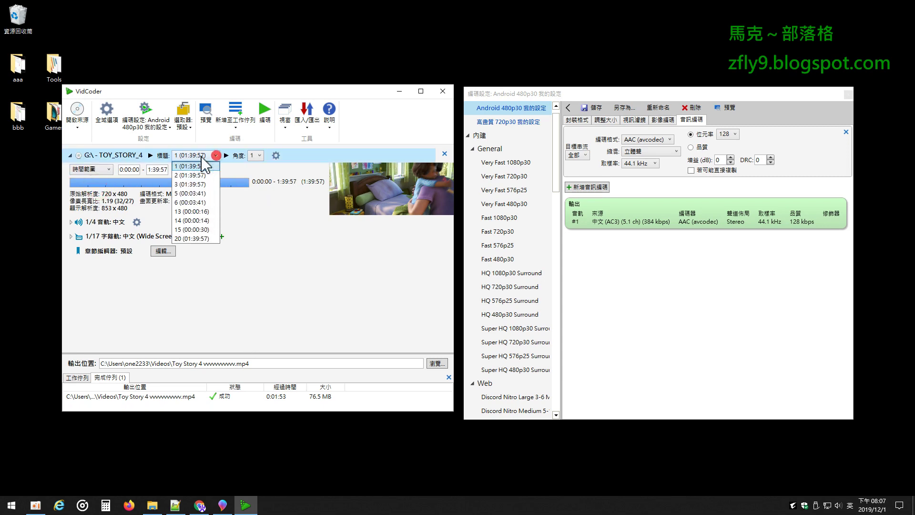
left_click(204, 166)
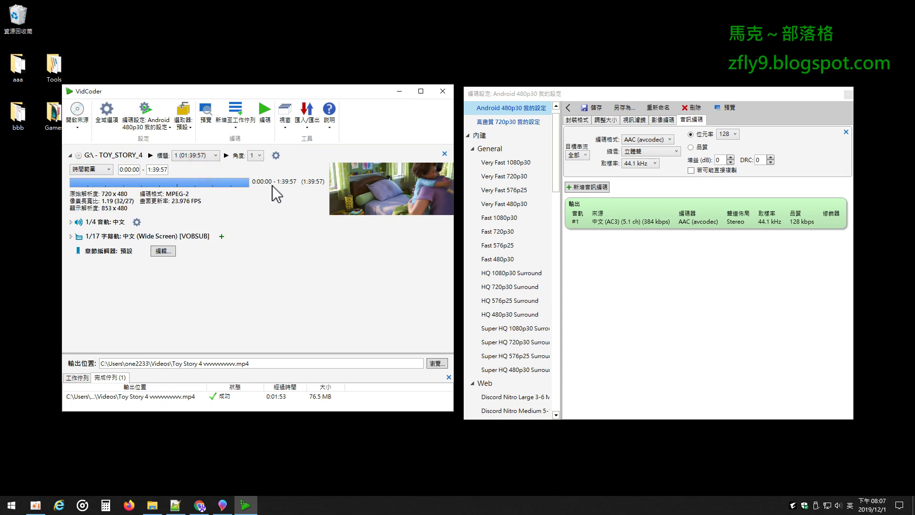
left_click_drag(176, 182, 185, 183)
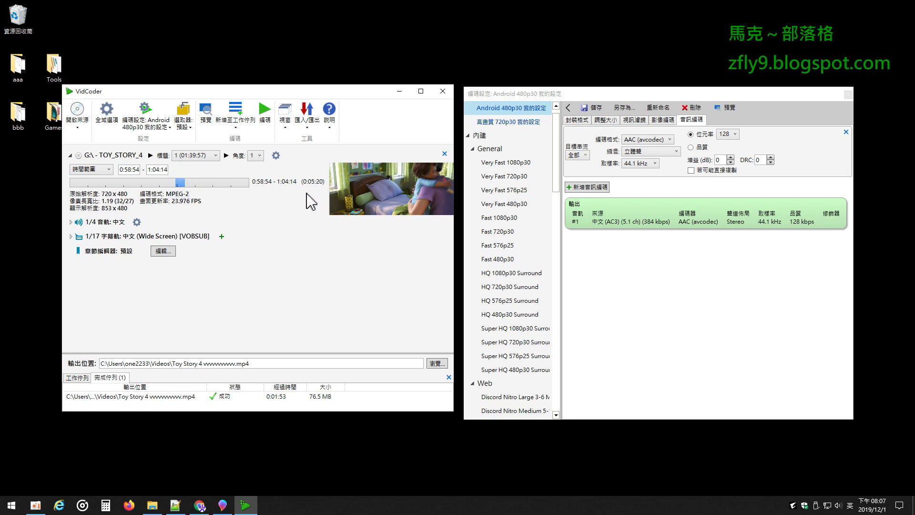
left_click(104, 171)
left_click(95, 180)
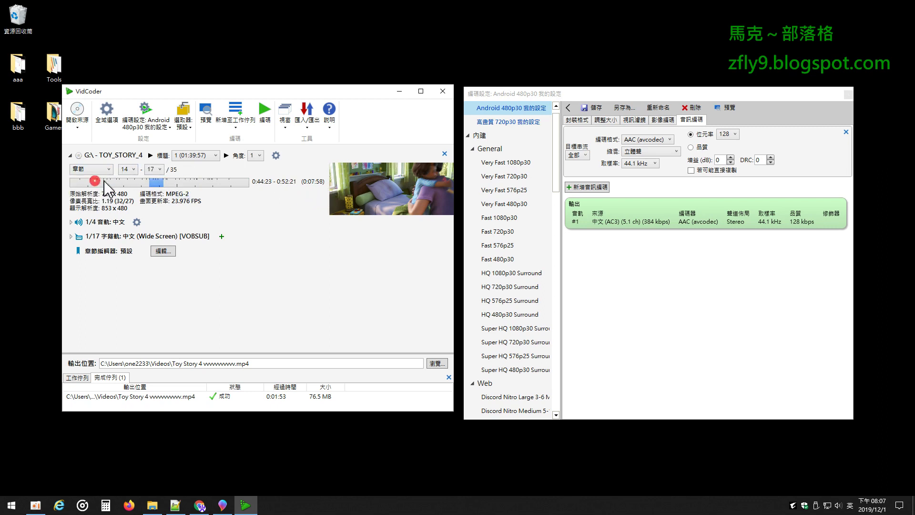
left_click(110, 169)
left_click(105, 189)
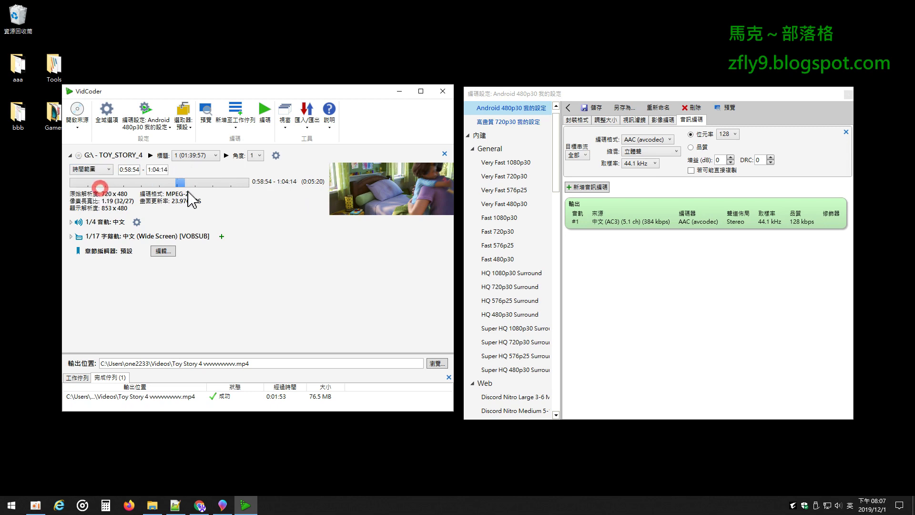
- Reset the time range to 0:00:00–1:39:57 and the chapter range to 1–35 to cover the whole title
left_click(196, 184)
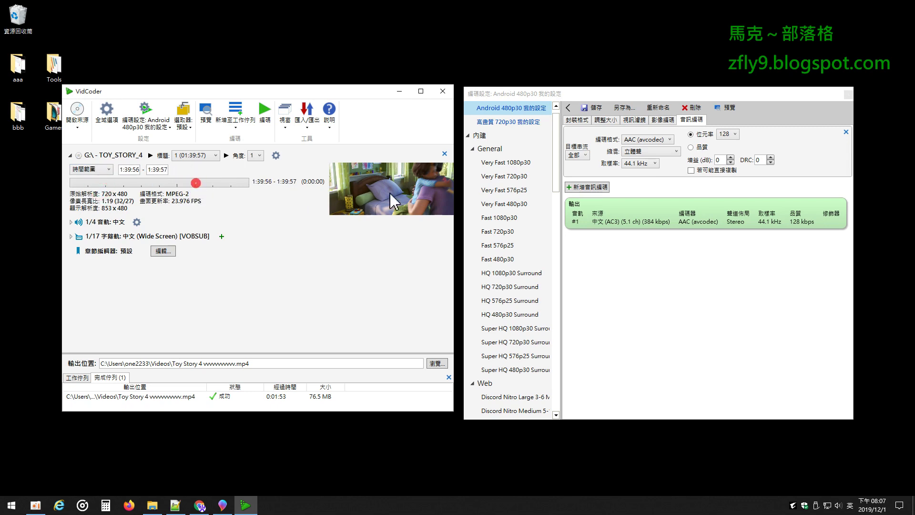
left_click_drag(190, 183, 32, 179)
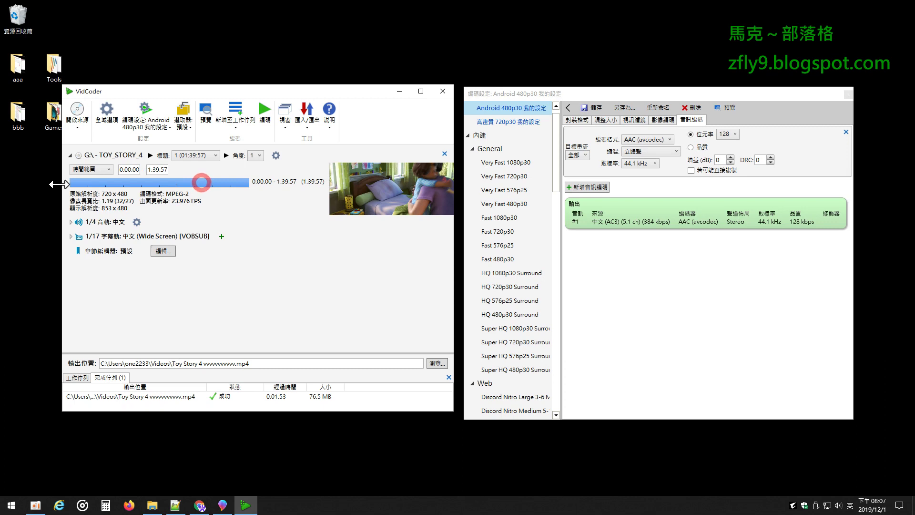
left_click(240, 181)
left_click_drag(274, 188, 4, 184)
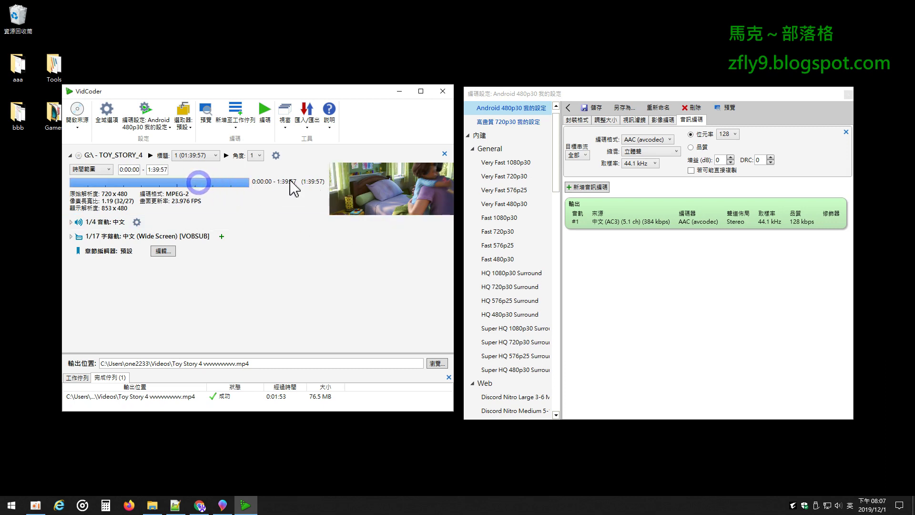
left_click(103, 169)
left_click(91, 187)
left_click_drag(121, 184, 78, 182)
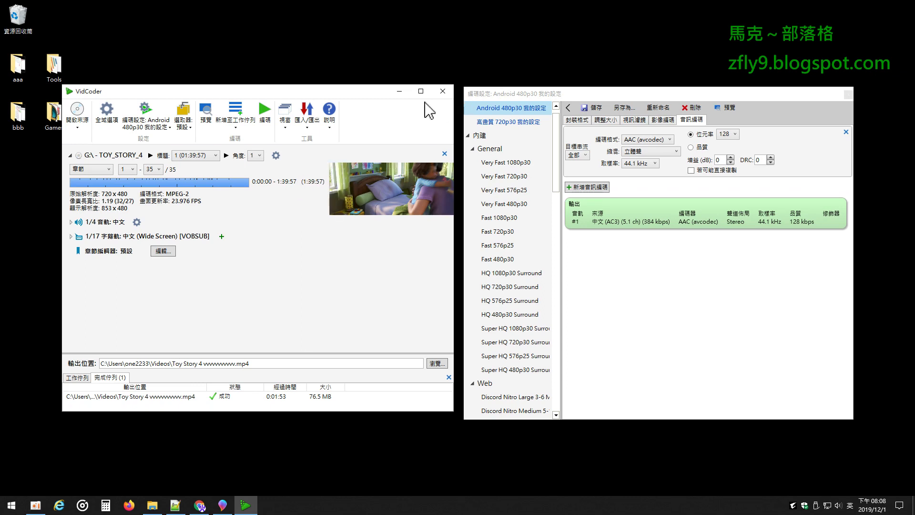
- Bring up section 7 of the tutorial in the browser and play Toy Story 4 vvvvvvvvvv.mp4 from the 影片 folder
left_click(400, 90)
left_click(202, 506)
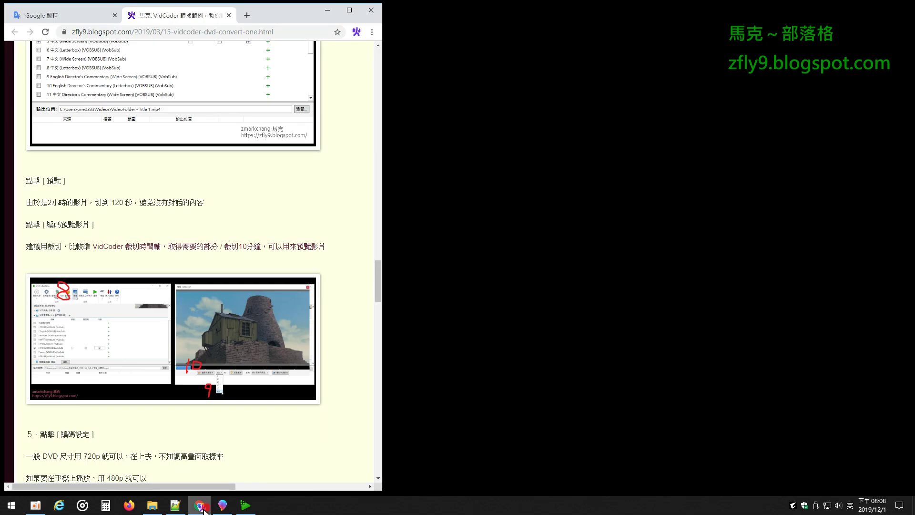
left_click(152, 506)
scroll(176, 226, "down", 15)
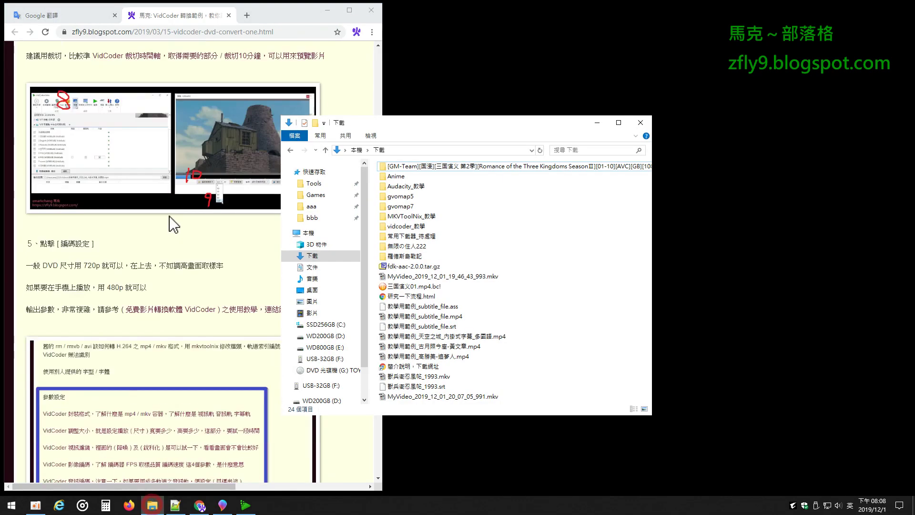
left_click_drag(438, 123, 573, 77)
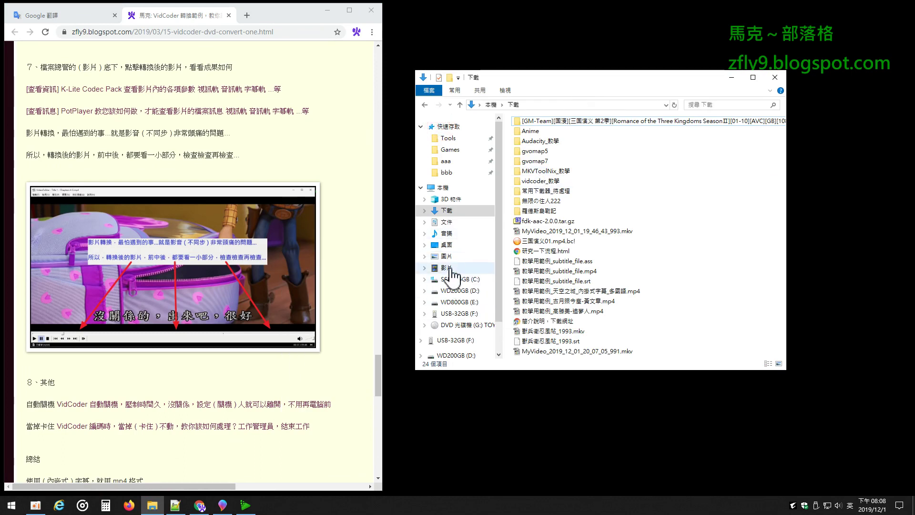
left_click(448, 269)
left_click(566, 211)
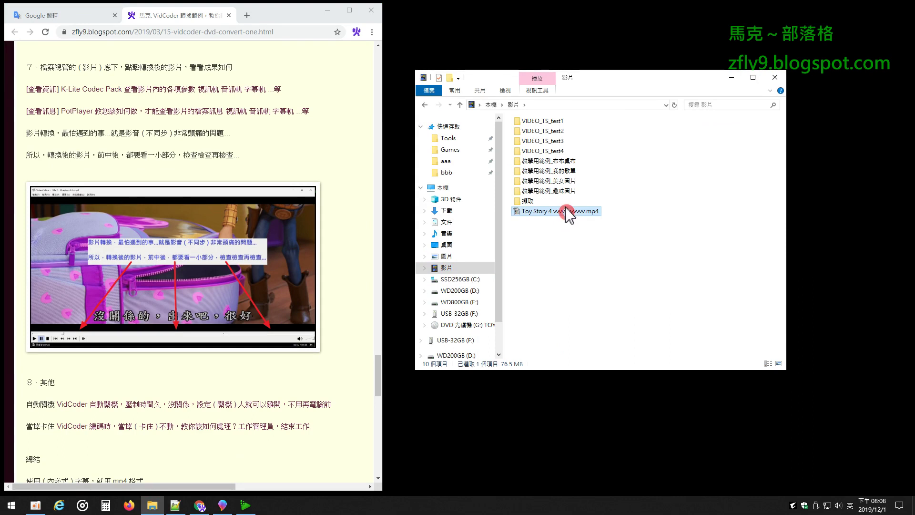
double_click(572, 212)
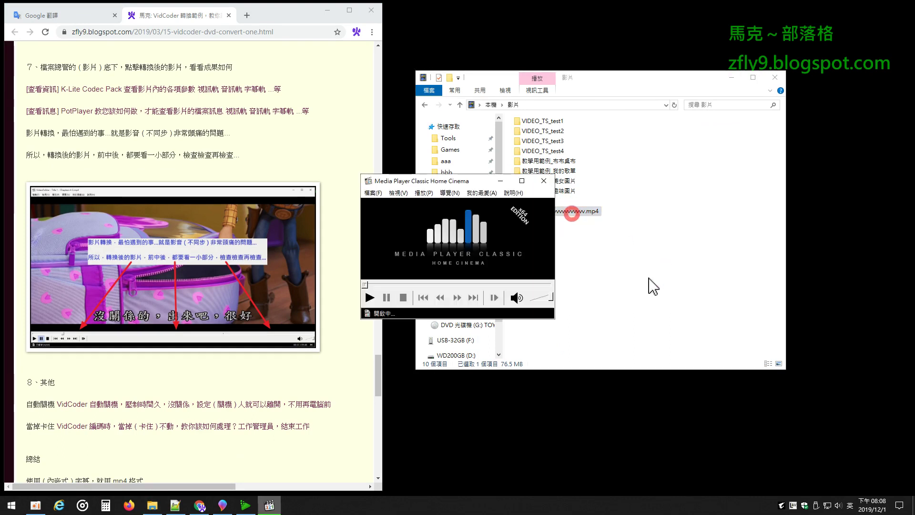
- Mute the paused video, seek to 01:25 to check the embedded subtitles and place the player beside the tutorial
left_click(594, 249)
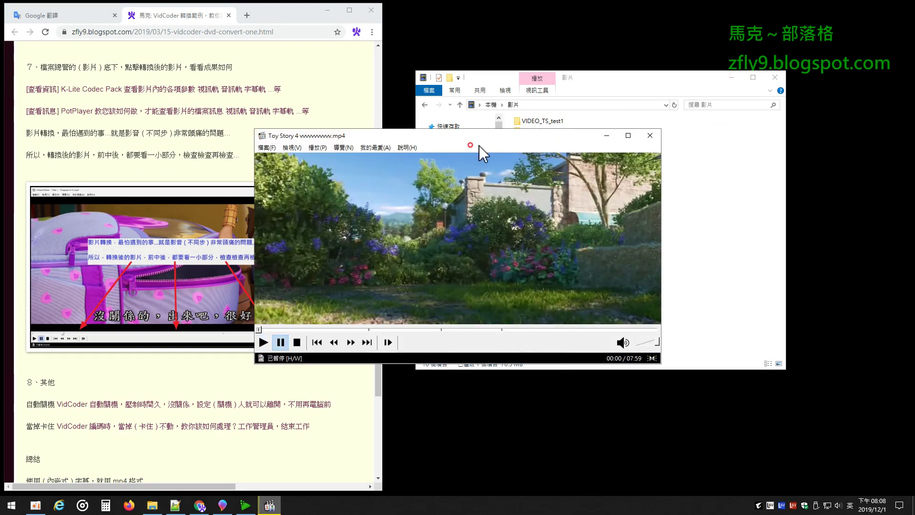
left_click(623, 343)
left_click_drag(485, 134, 655, 120)
left_click(500, 314)
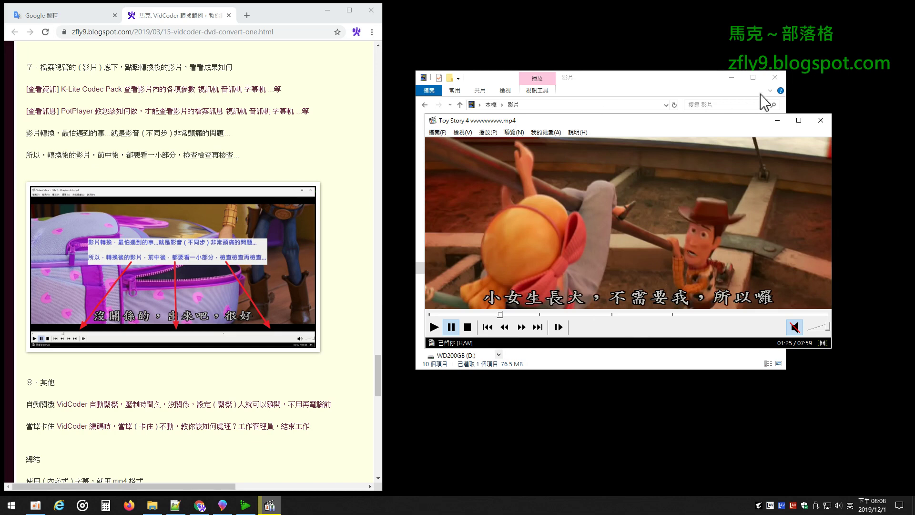
left_click(731, 77)
left_click_drag(663, 125, 631, 129)
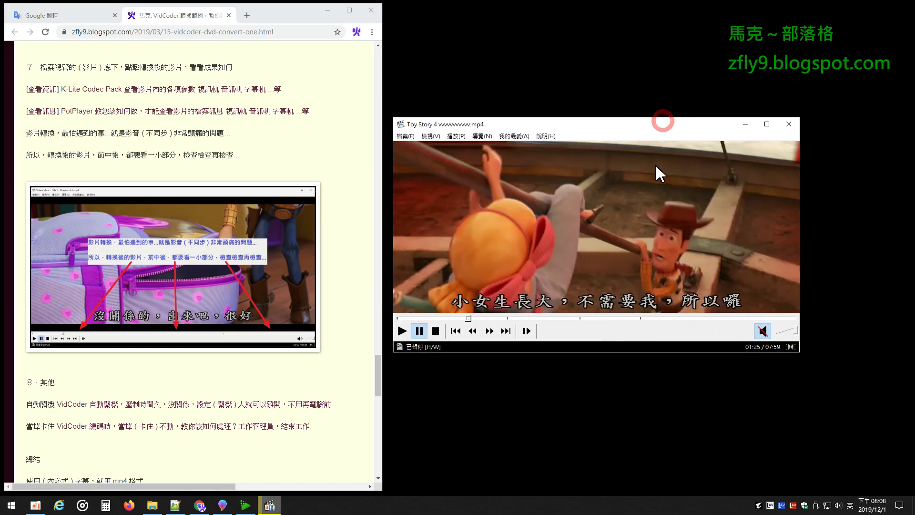
left_click(761, 331)
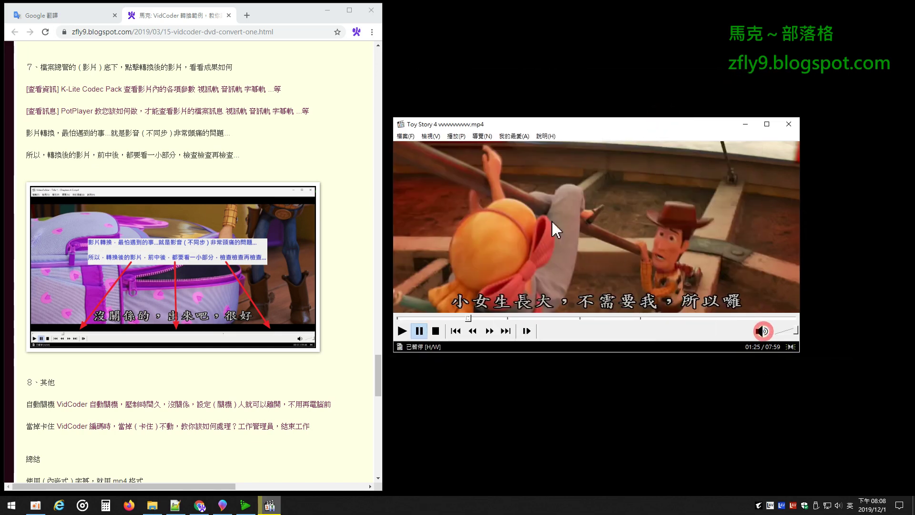
left_click(762, 333)
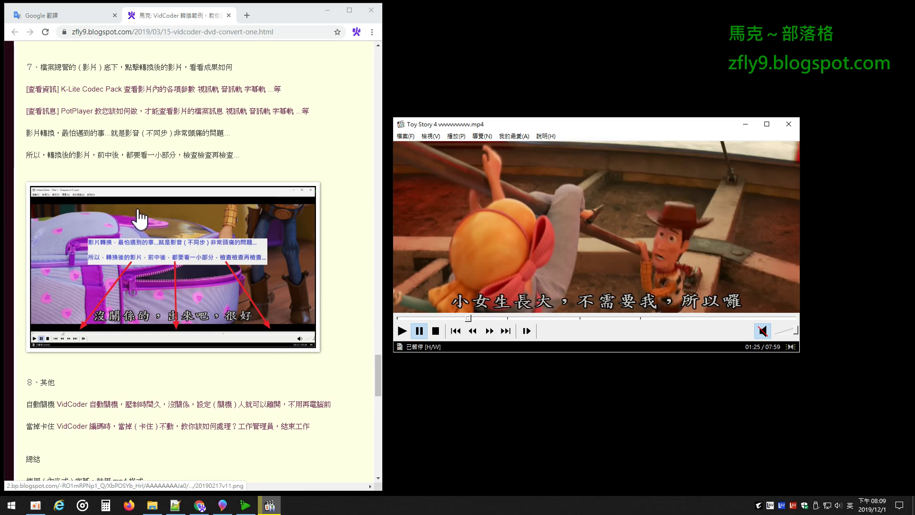
- Highlight the 影音 ( 不同步 ) warning in the tutorial and look over its 其他 and 總結 sections
left_click_drag(127, 133, 174, 133)
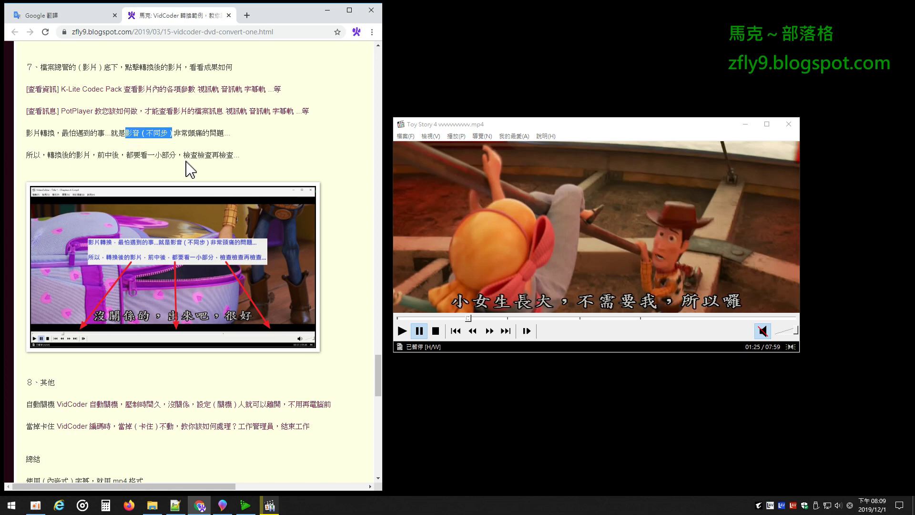
scroll(120, 238, "down", 3)
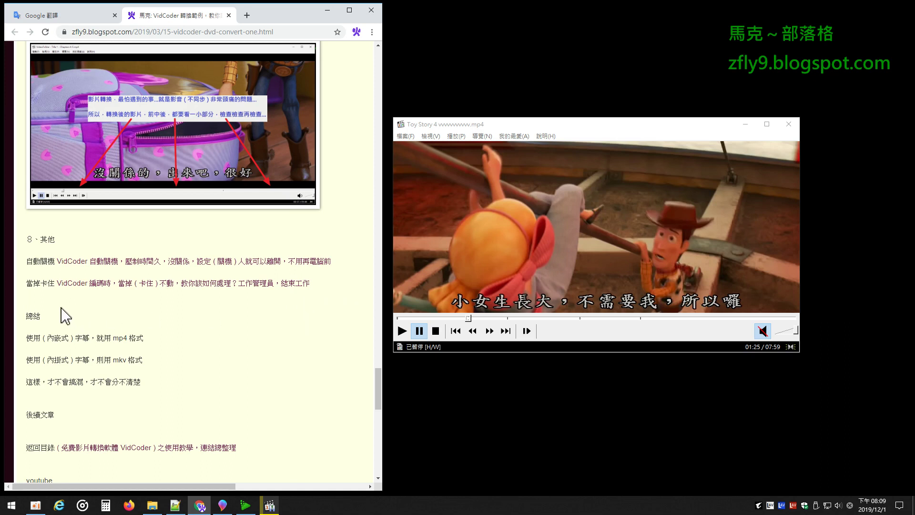
scroll(163, 219, "up", 3)
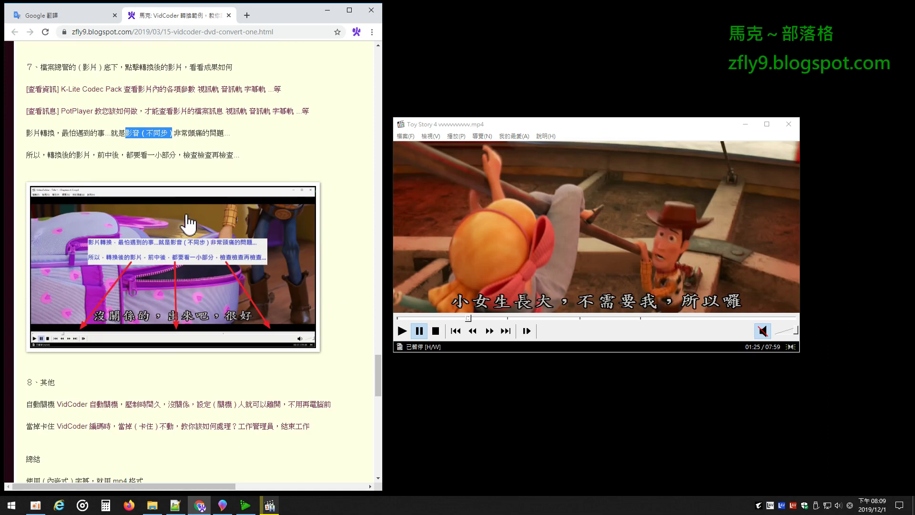